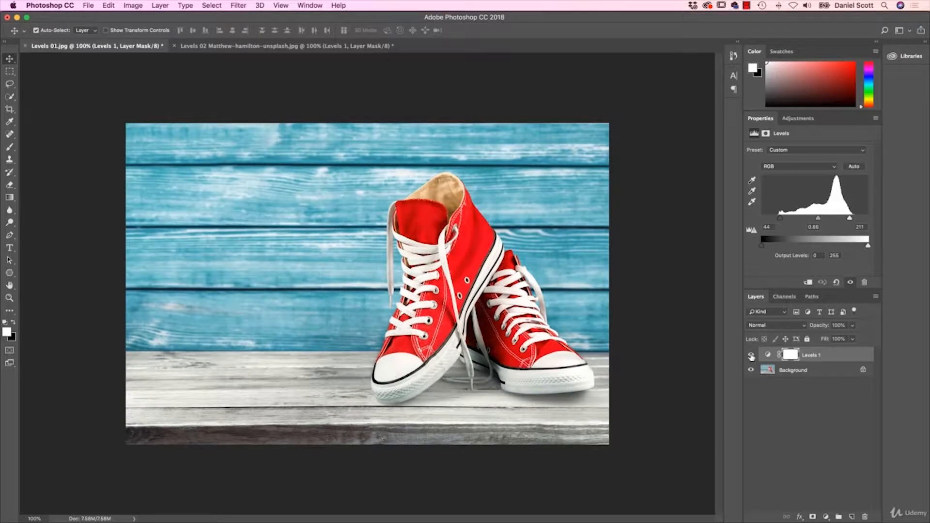
Switch to the Levels 02 image and toggle its Levels adjustment layer to compare the result
{"action": "left_click", "coordinate": [203, 47]}
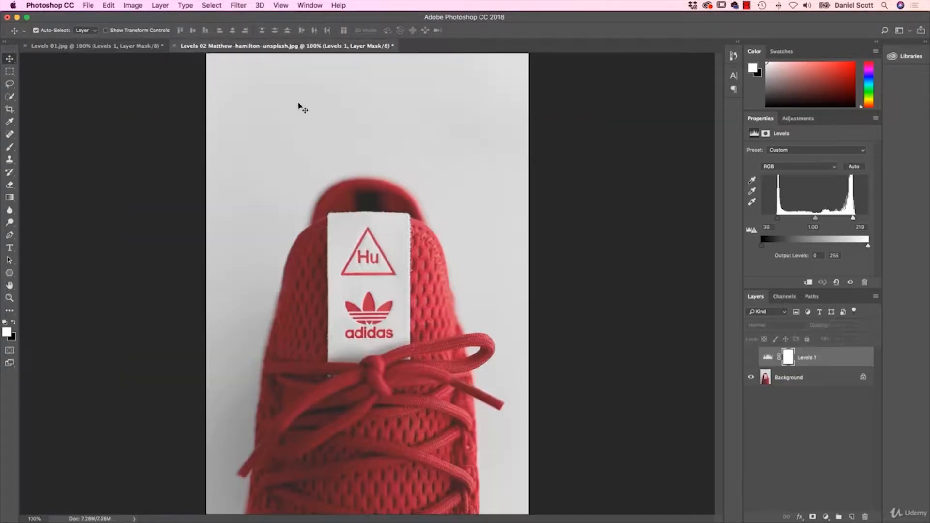
{"action": "left_click", "coordinate": [750, 356]}
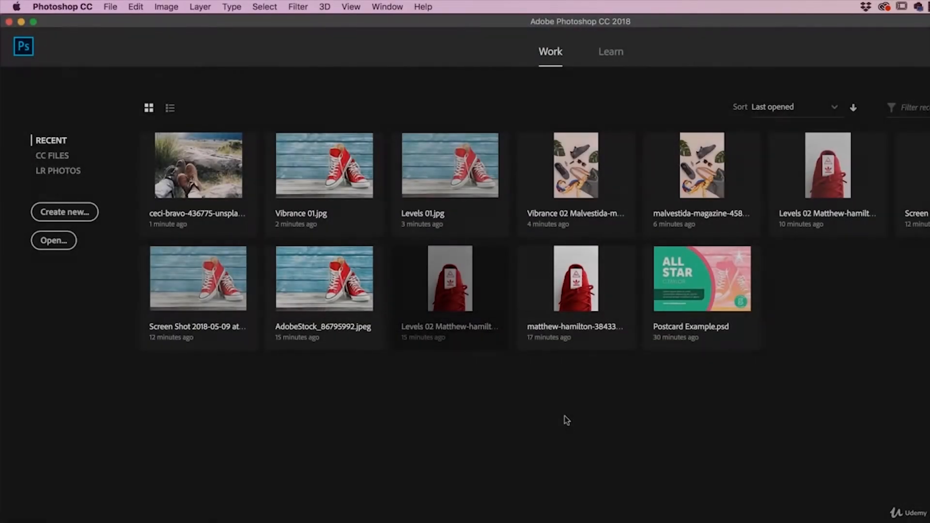
Open Levels 01.jpg from the 02 Color folder inside Exercise Files
{"action": "left_click", "coordinate": [111, 7]}
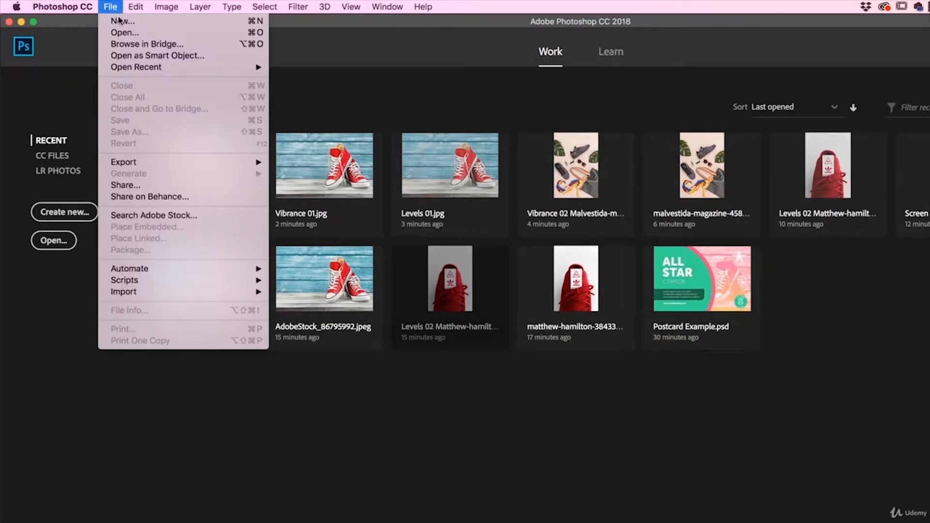
{"action": "left_click", "coordinate": [128, 35]}
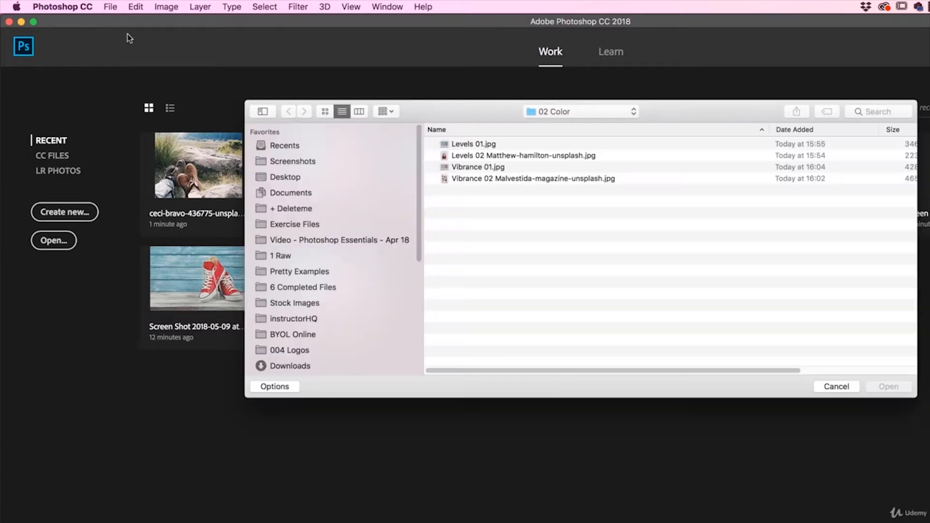
{"action": "left_click", "coordinate": [545, 110]}
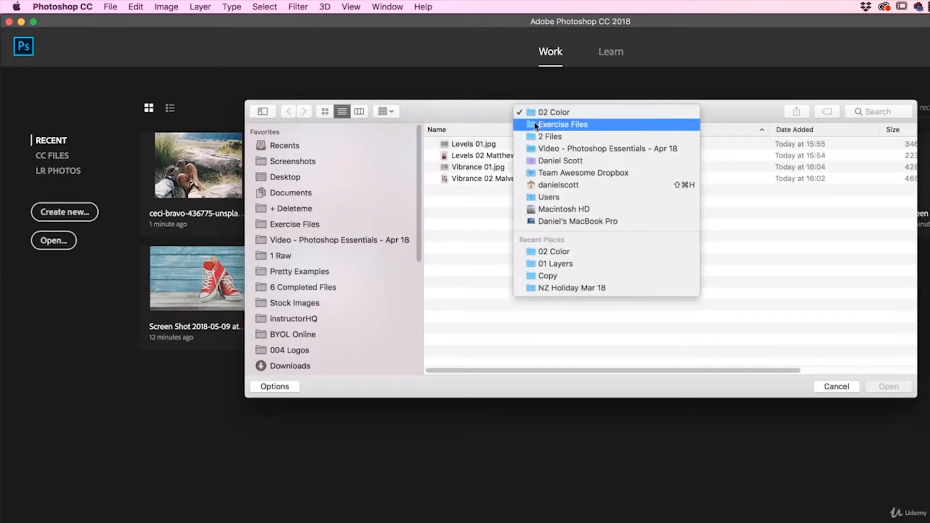
{"action": "left_click", "coordinate": [568, 124]}
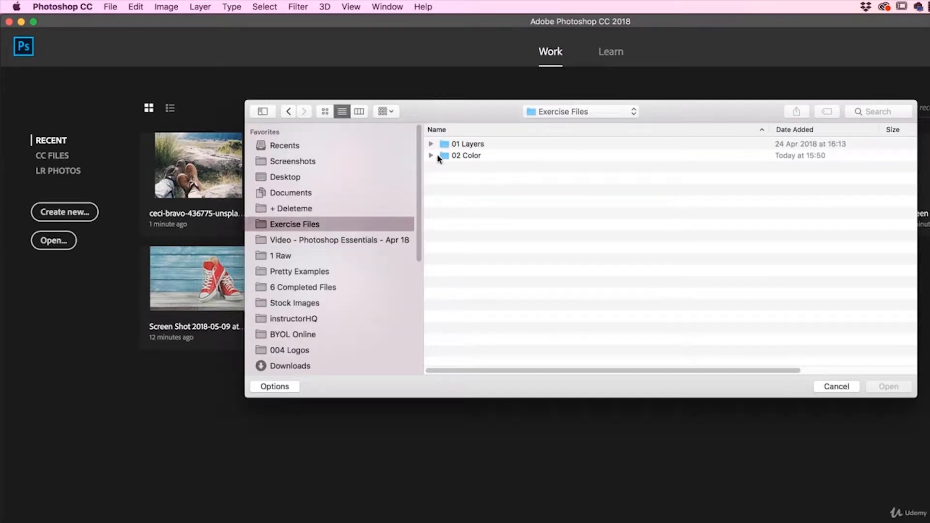
{"action": "left_click", "coordinate": [470, 156]}
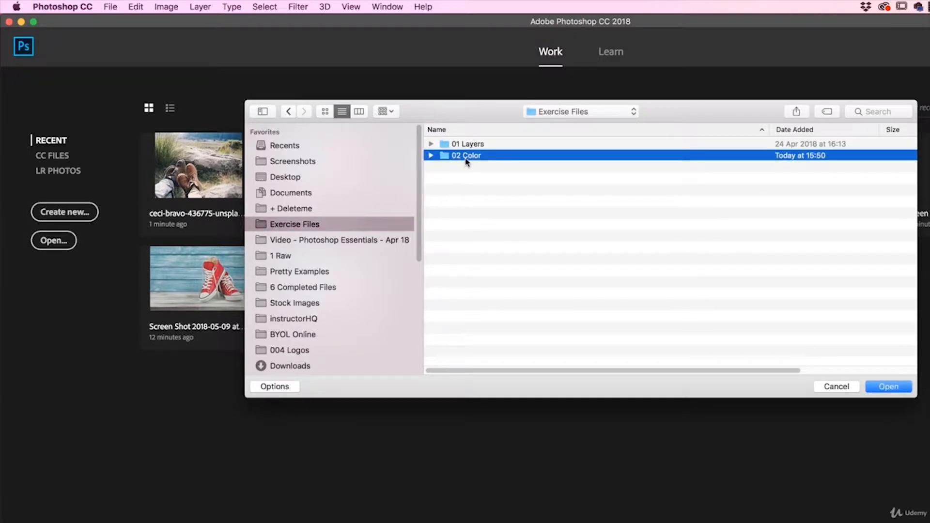
{"action": "double_click", "coordinate": [445, 156]}
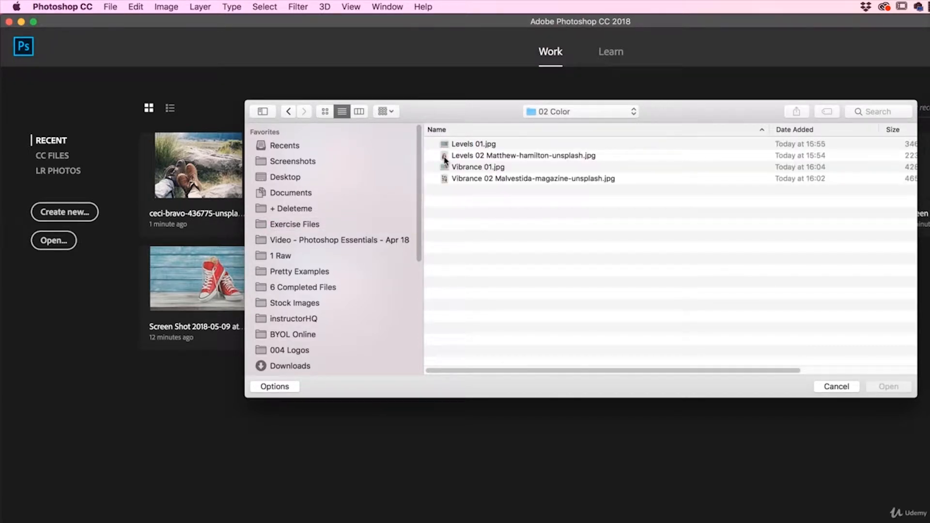
{"action": "left_click", "coordinate": [473, 146]}
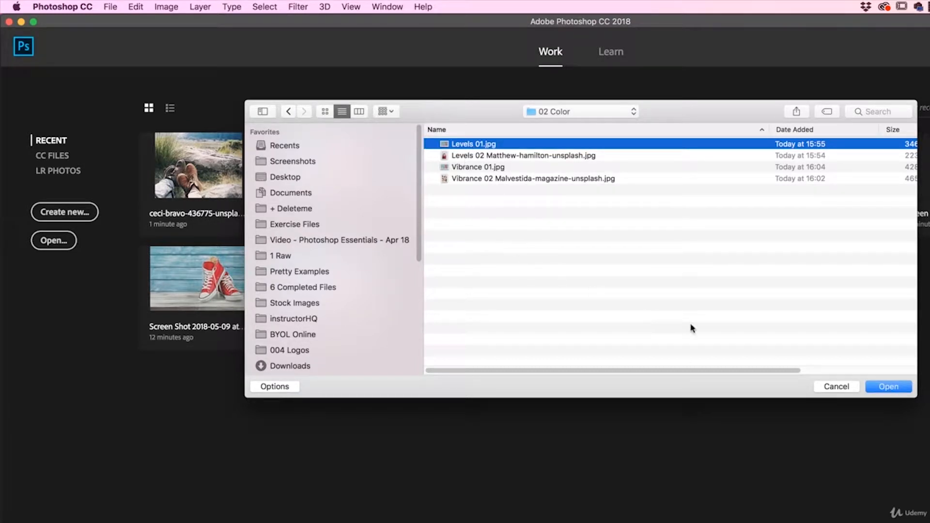
{"action": "left_click", "coordinate": [878, 385]}
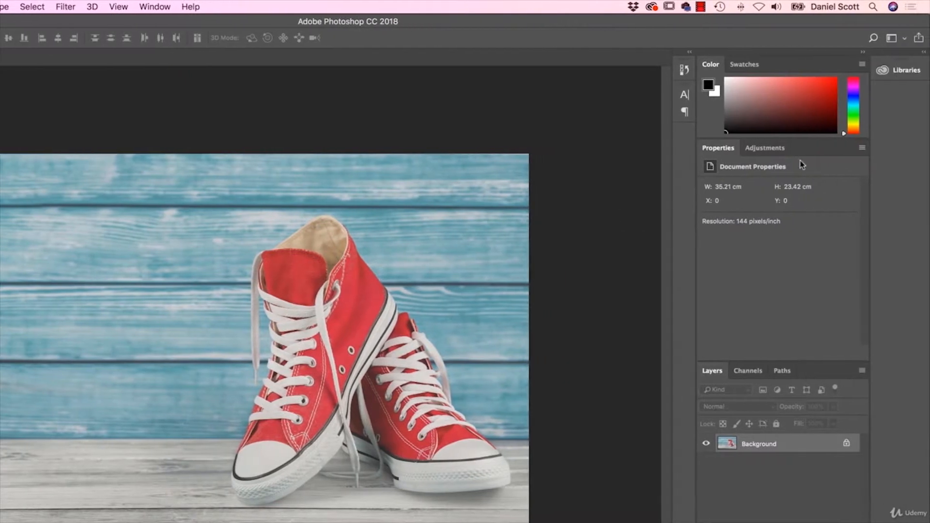
Add a Levels adjustment layer above the Background of the red sneakers image
{"action": "left_click", "coordinate": [762, 151]}
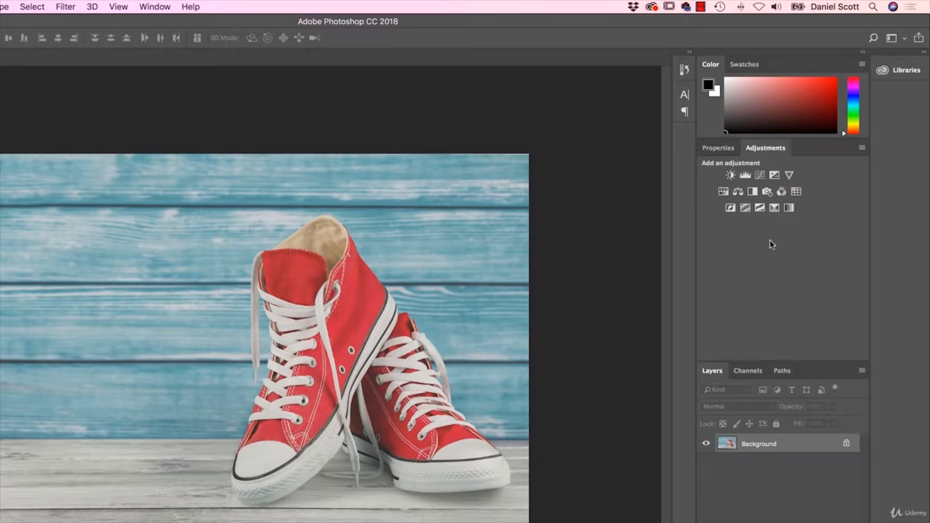
{"action": "left_click", "coordinate": [156, 6]}
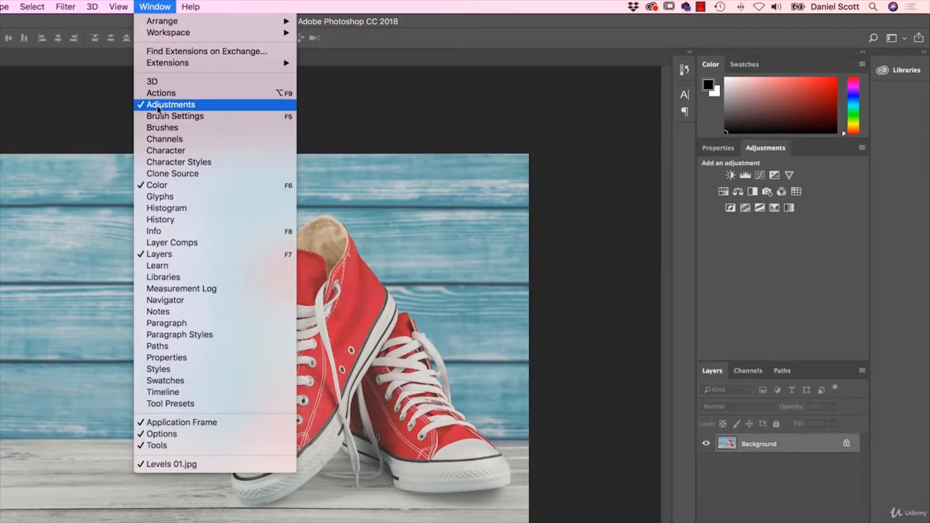
{"action": "left_click", "coordinate": [157, 6]}
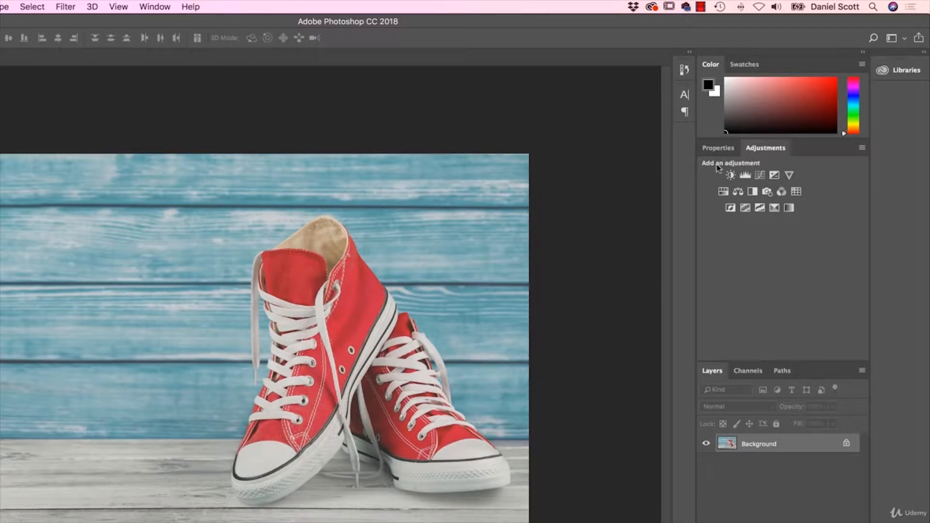
{"action": "left_click", "coordinate": [745, 176]}
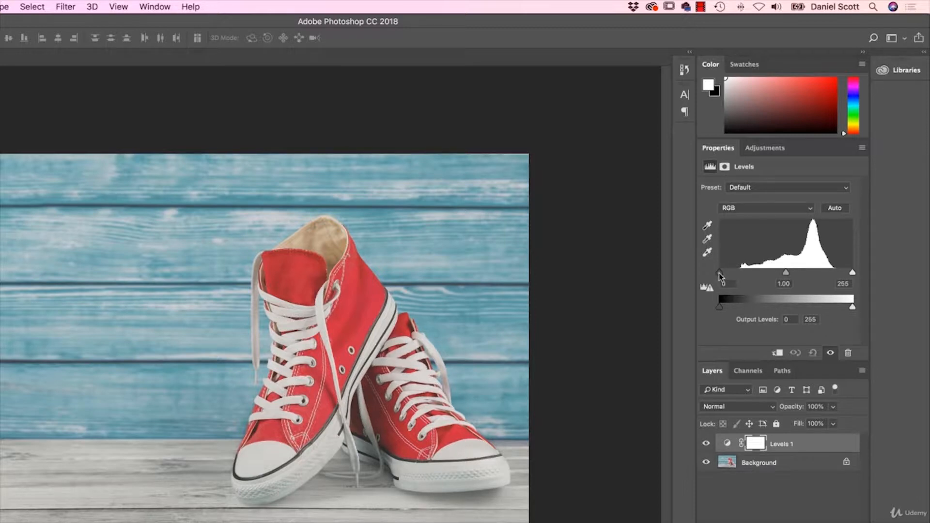
Set the Levels shadow input to 44 and compare the image with and without the adjustment
{"action": "left_click_drag", "start_coordinate": [719, 274], "coordinate": [742, 272]}
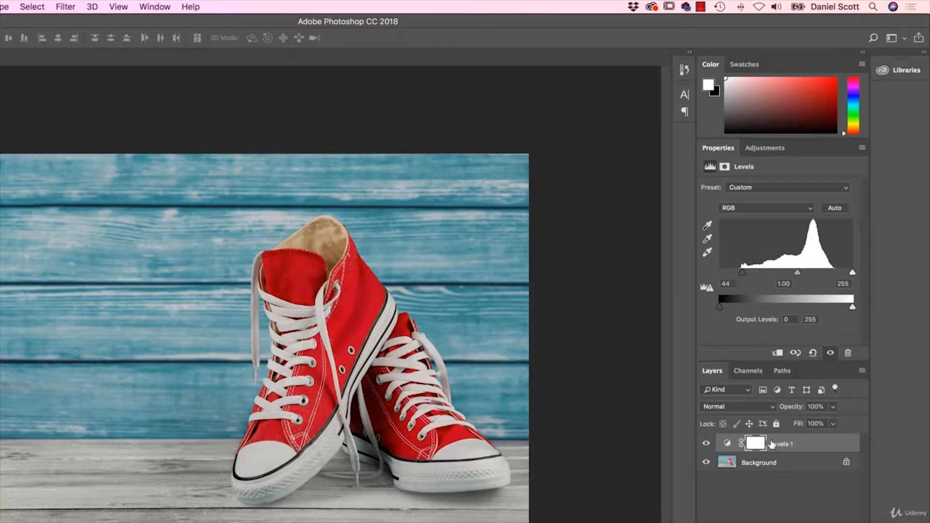
{"action": "left_click", "coordinate": [705, 443]}
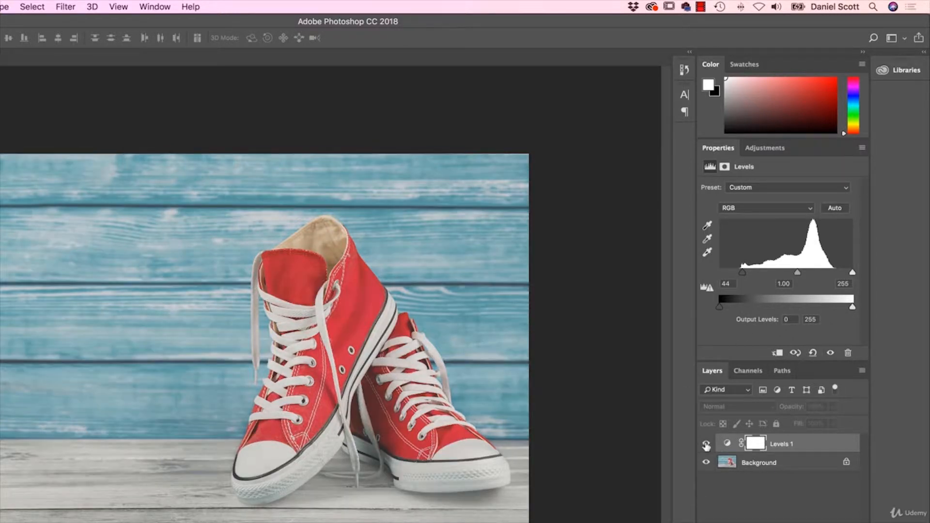
{"action": "left_click", "coordinate": [705, 444]}
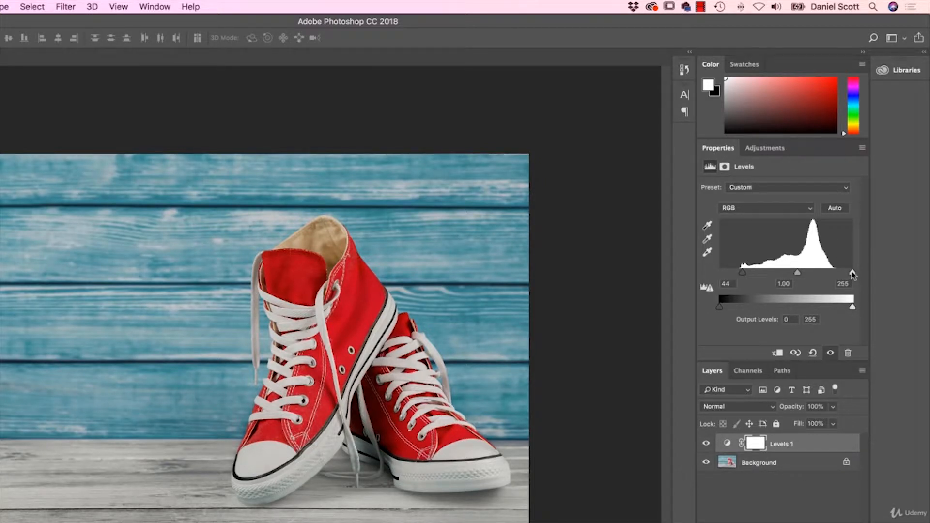
Set the Levels highlight input to 211 and the midtone input to 0.86
{"action": "left_click_drag", "start_coordinate": [853, 272], "coordinate": [823, 275]}
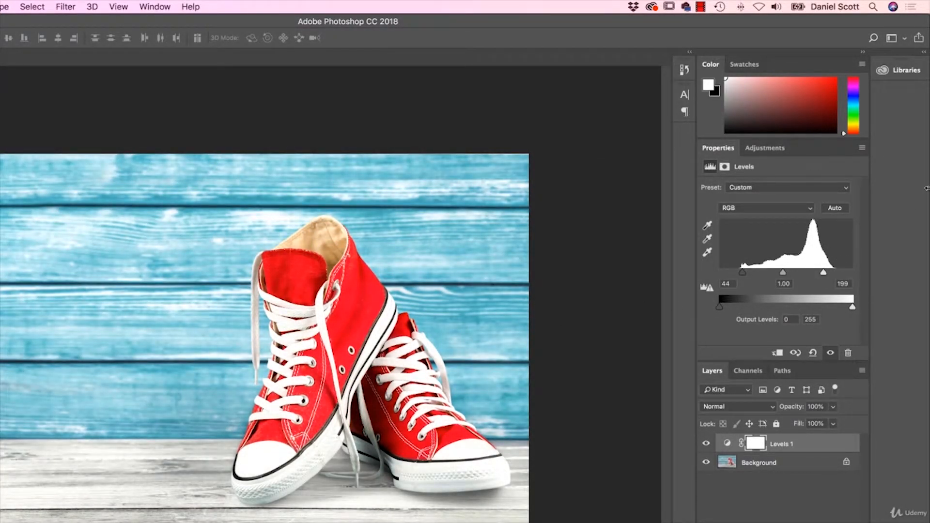
{"action": "left_click_drag", "start_coordinate": [825, 273], "coordinate": [828, 275]}
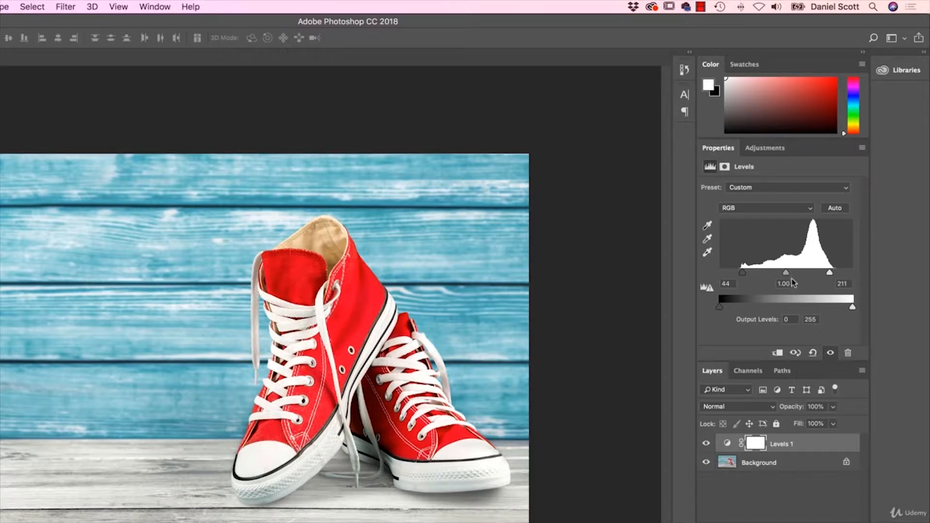
{"action": "mouse_move", "coordinate": [786, 275]}
{"action": "left_mouse_down"}
{"action": "mouse_move", "coordinate": [767, 274]}
{"action": "mouse_move", "coordinate": [798, 275]}
{"action": "mouse_move", "coordinate": [774, 279]}
{"action": "mouse_move", "coordinate": [797, 275]}
{"action": "mouse_move", "coordinate": [788, 279]}
{"action": "left_mouse_up"}
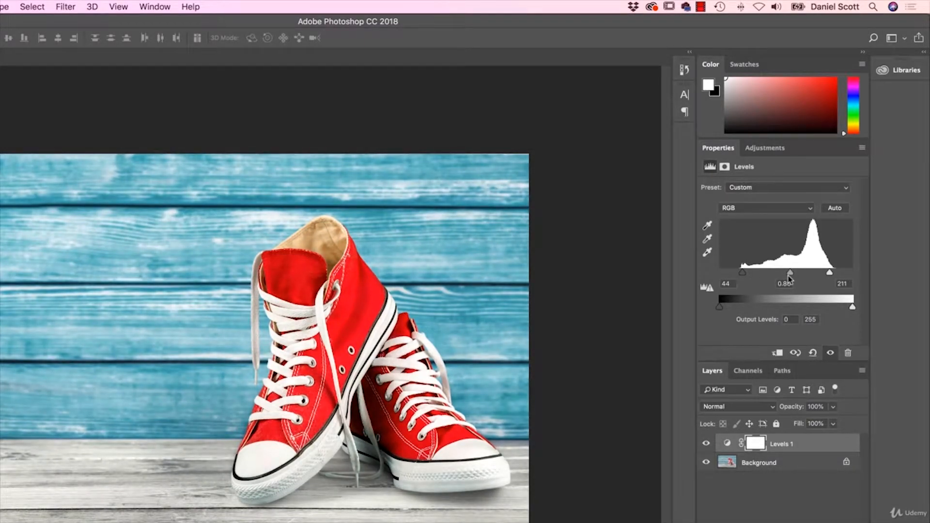
Toggle the Levels adjustment layer's visibility repeatedly to compare the sneakers image before and after the correction
{"action": "left_click", "coordinate": [706, 443]}
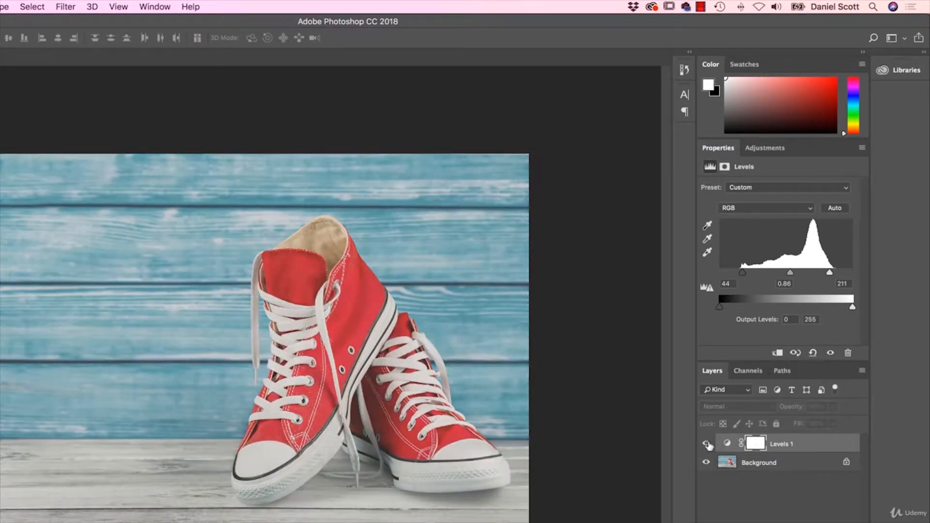
{"action": "left_click", "coordinate": [706, 444]}
{"action": "left_click", "coordinate": [707, 444]}
{"action": "left_click", "coordinate": [706, 444]}
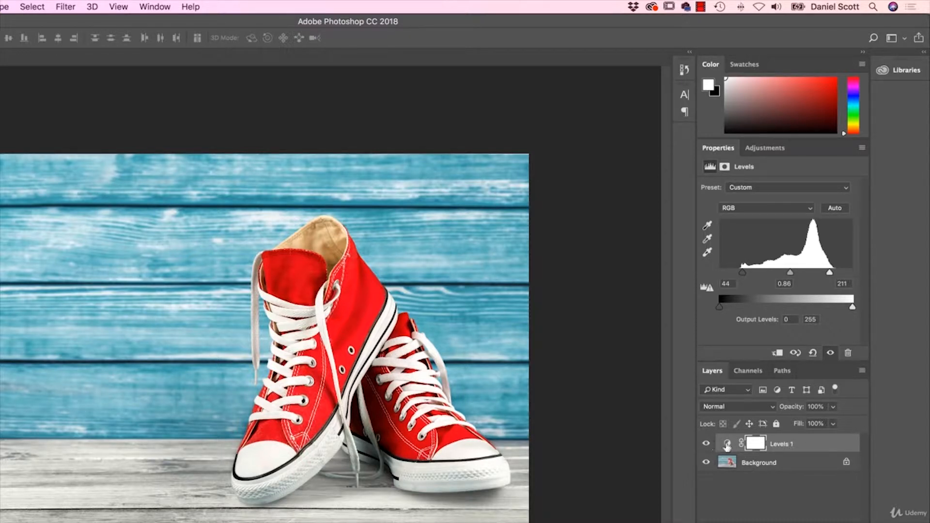
{"action": "left_click", "coordinate": [705, 443]}
{"action": "left_click", "coordinate": [705, 444]}
{"action": "left_click", "coordinate": [707, 444]}
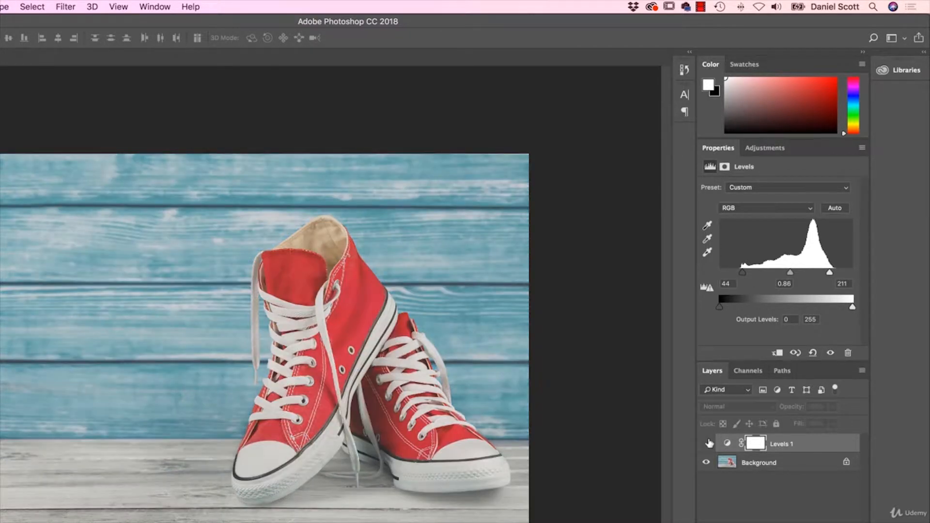
{"action": "left_click", "coordinate": [706, 444]}
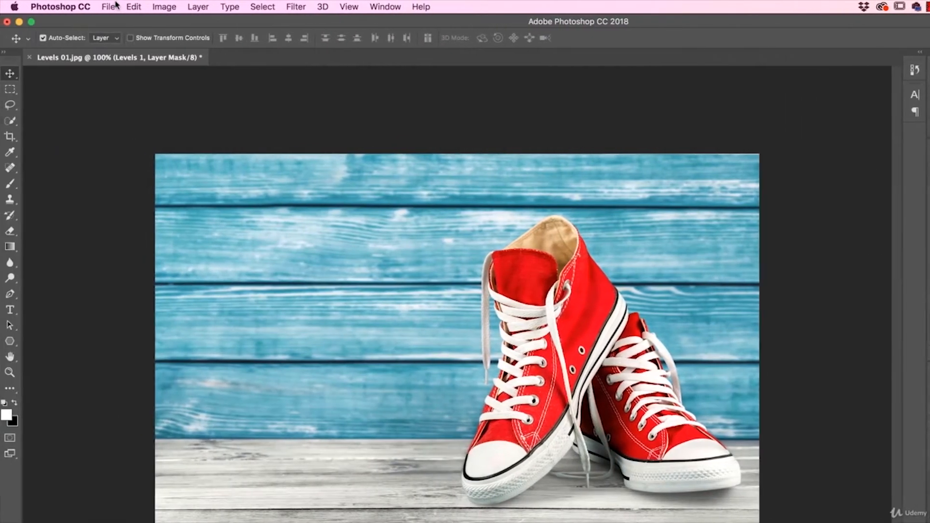
Open the Levels 02 image from the 02 Color folder
{"action": "left_click", "coordinate": [110, 6]}
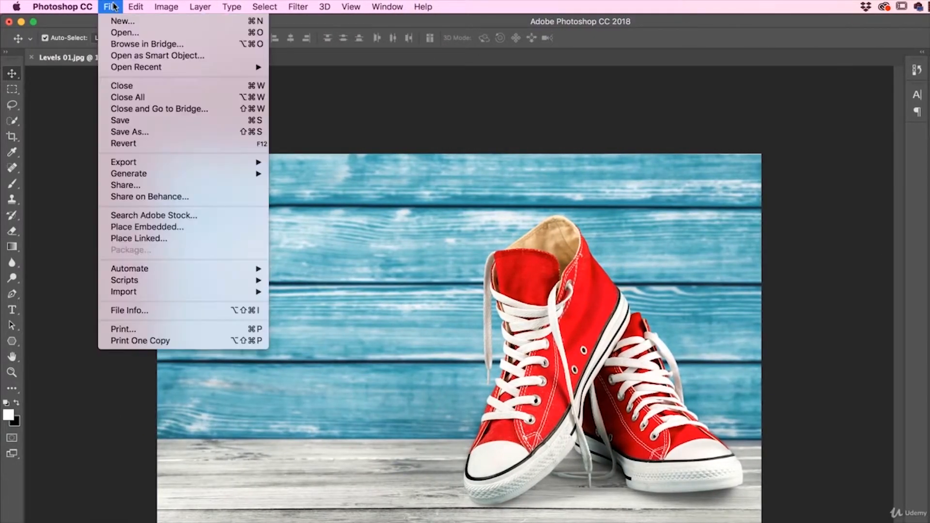
{"action": "left_click", "coordinate": [125, 35]}
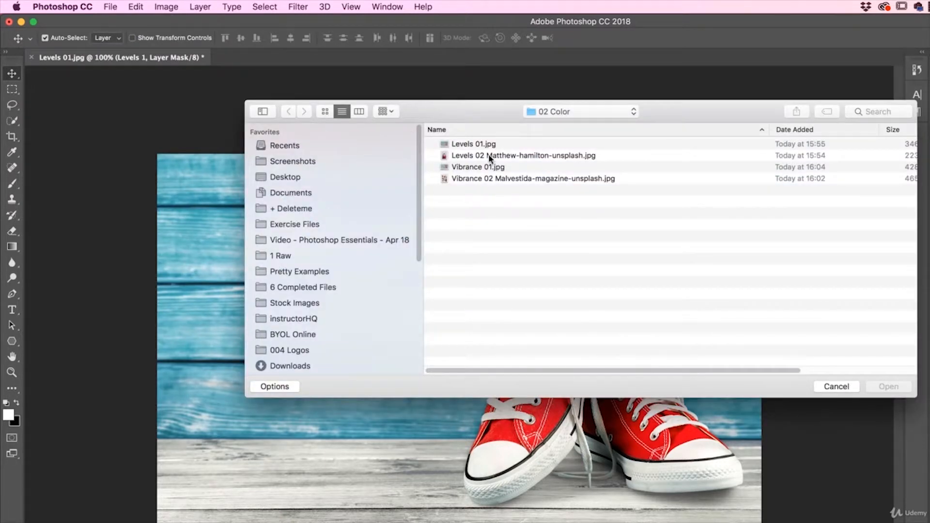
{"action": "left_click", "coordinate": [488, 155]}
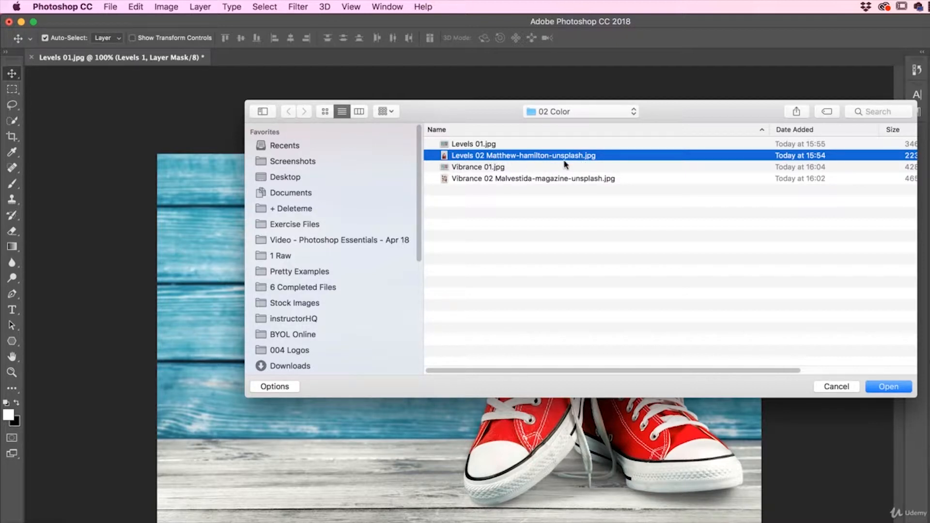
{"action": "left_click", "coordinate": [490, 146]}
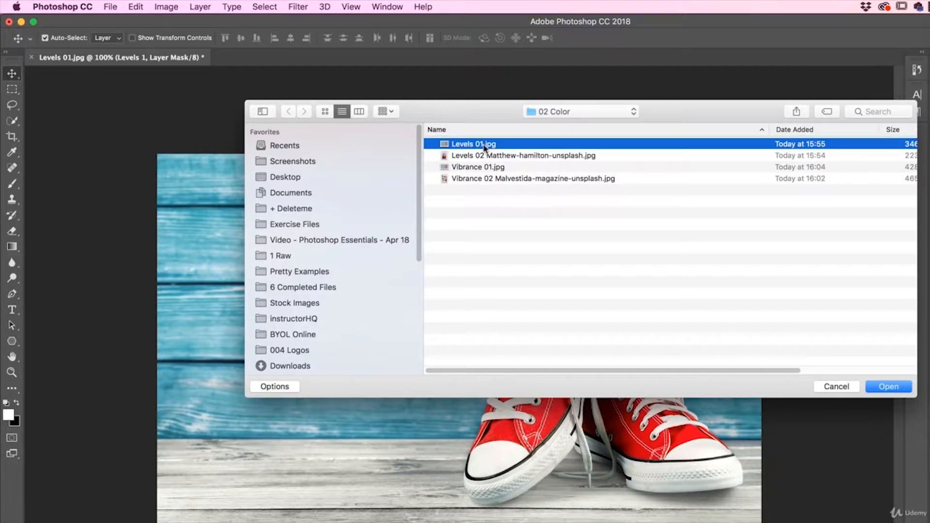
{"action": "left_click", "coordinate": [492, 158]}
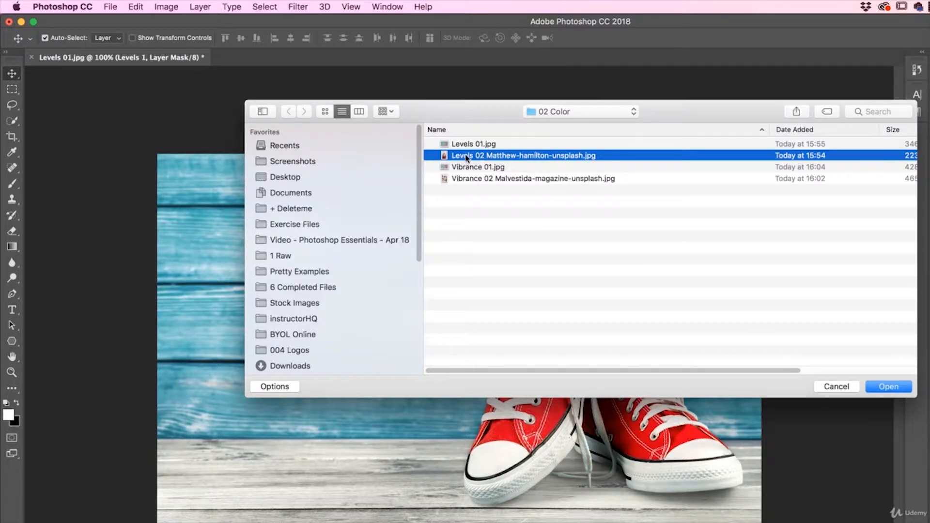
{"action": "left_click", "coordinate": [887, 386]}
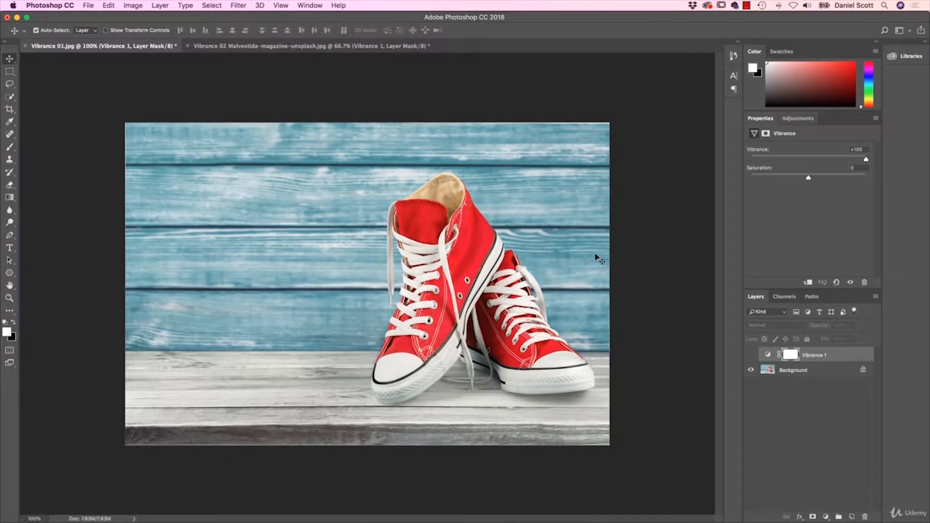
Show the Vibrance adjustment layer in Vibrance 01.jpg and in the Vibrance 02 image to view its effect
{"action": "left_click", "coordinate": [750, 356]}
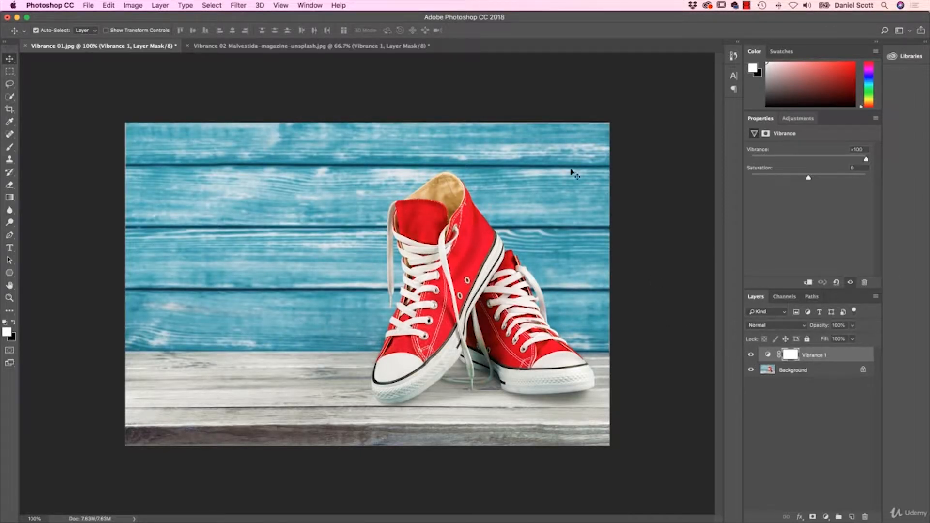
{"action": "left_click", "coordinate": [330, 46]}
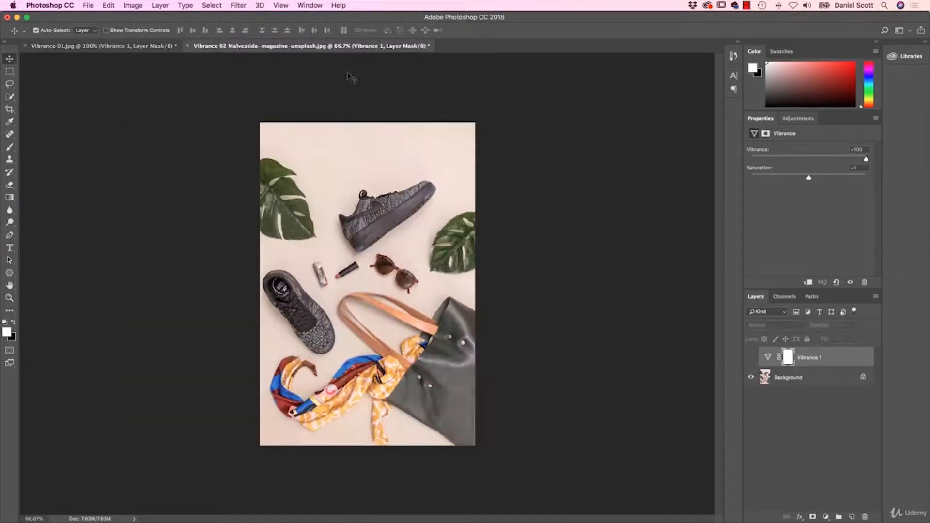
{"action": "left_click", "coordinate": [750, 358]}
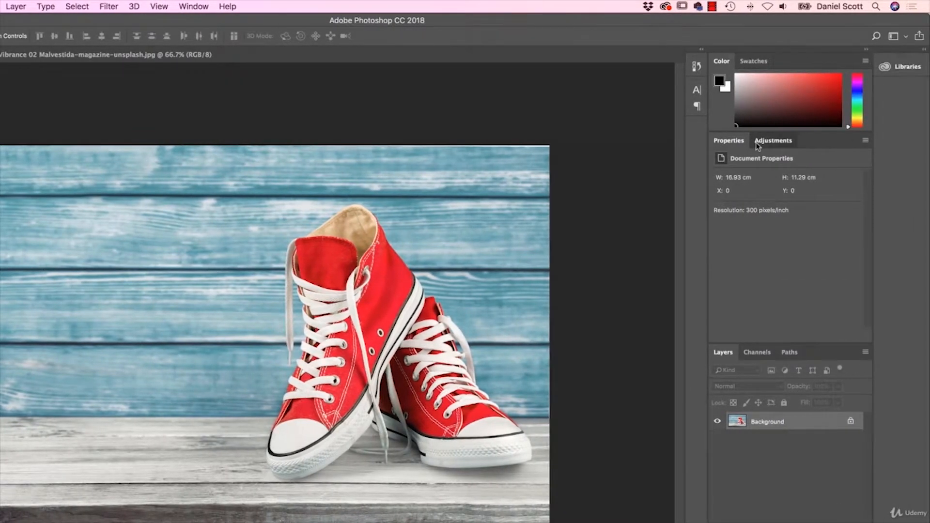
Add a Vibrance adjustment layer above the Background of the red sneakers image
{"action": "left_click", "coordinate": [860, 140]}
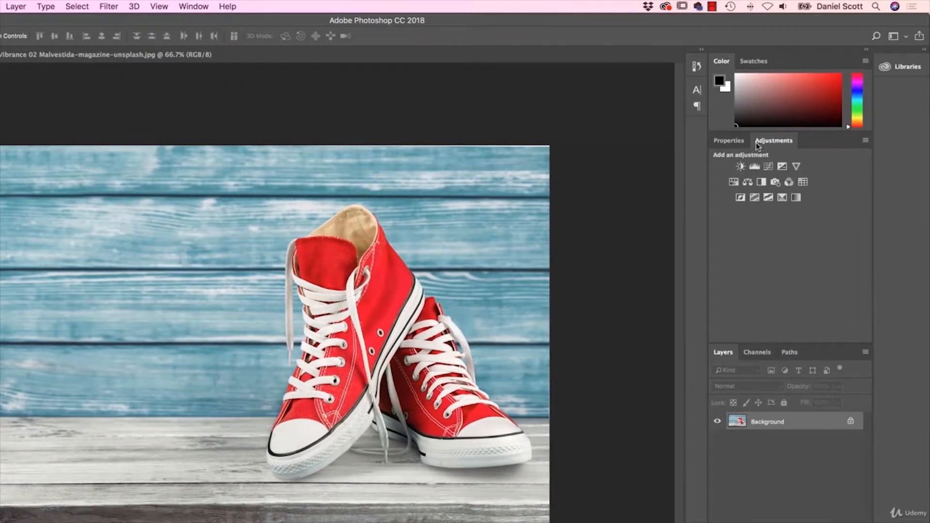
{"action": "left_click", "coordinate": [796, 166]}
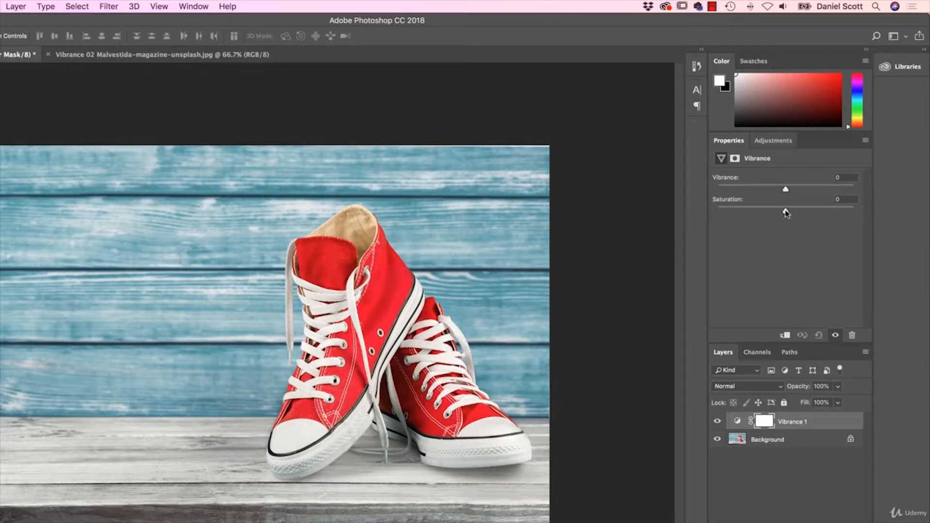
Try a Saturation of +100 on the red sneakers' Vibrance adjustment layer, and reset it to 0
{"action": "left_click_drag", "start_coordinate": [786, 211], "coordinate": [861, 217]}
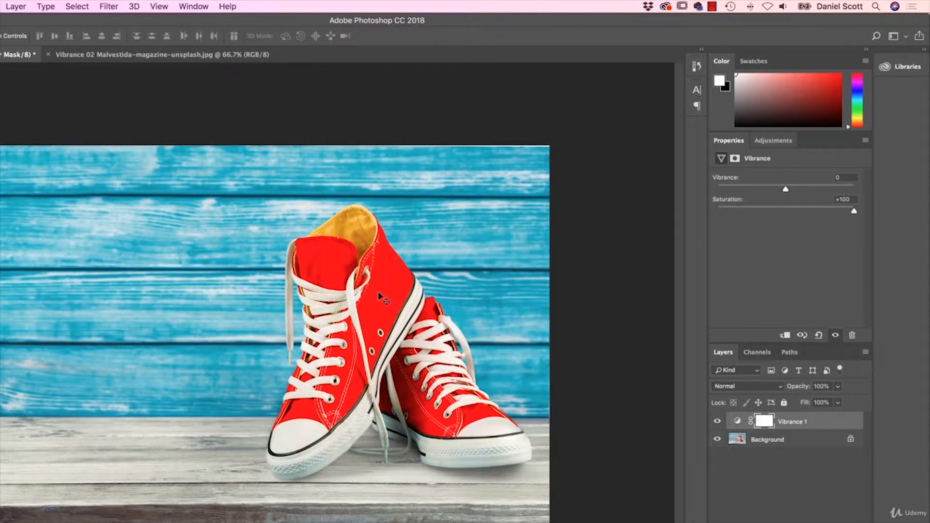
{"action": "left_click", "coordinate": [844, 199]}
{"action": "type", "text": "0"}
{"action": "key", "text": "Return"}
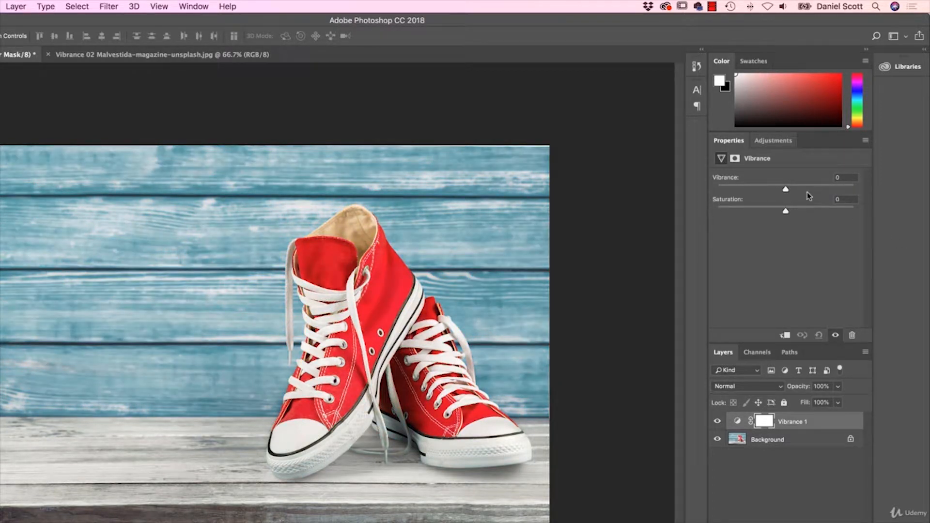
Set the Vibrance value of the red sneakers' adjustment layer to +100
{"action": "left_click_drag", "start_coordinate": [786, 189], "coordinate": [854, 190]}
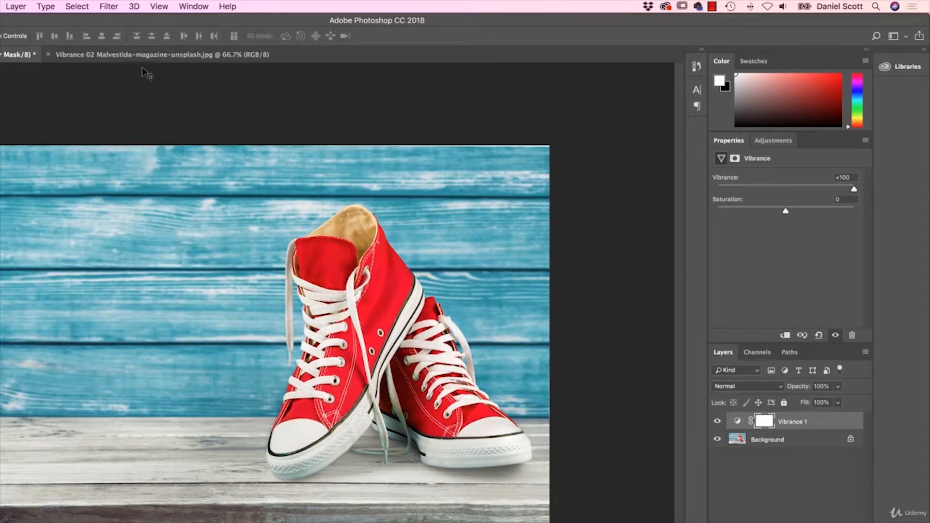
Add a Vibrance adjustment layer above the Background of the Vibrance 02 image
{"action": "left_click", "coordinate": [152, 55]}
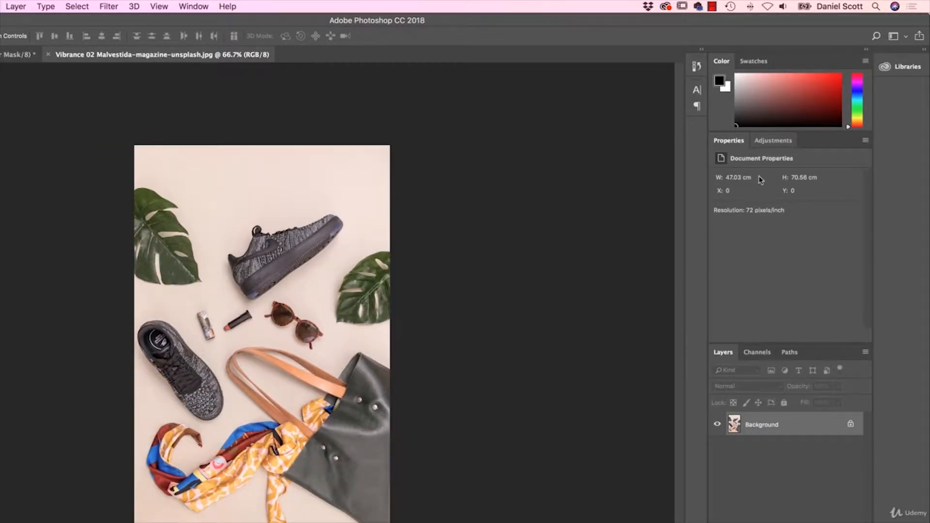
{"action": "left_click", "coordinate": [774, 141]}
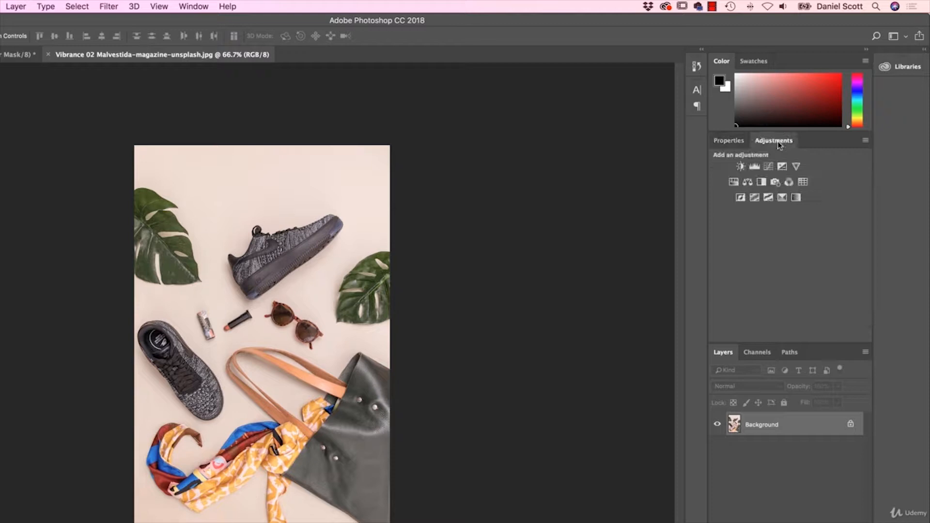
{"action": "left_click", "coordinate": [796, 167]}
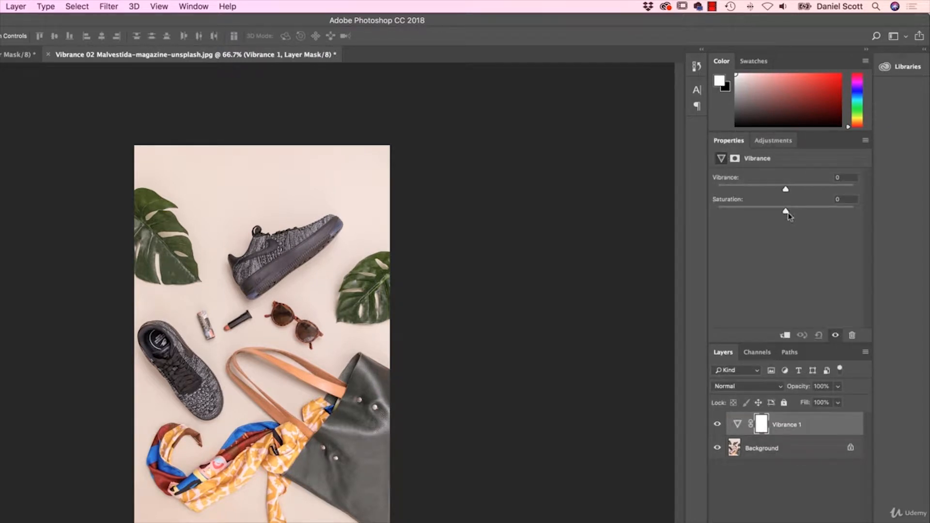
Try the Vibrance 02 image's Saturation at +100, lower it to +1, and set its Vibrance to +100
{"action": "left_click_drag", "start_coordinate": [785, 212], "coordinate": [859, 211]}
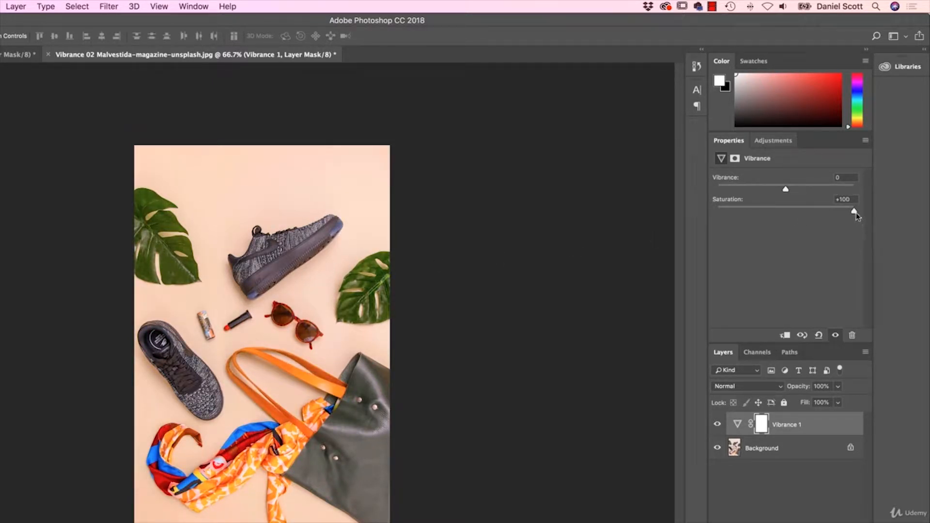
{"action": "mouse_move", "coordinate": [853, 212]}
{"action": "left_mouse_down"}
{"action": "mouse_move", "coordinate": [803, 215]}
{"action": "mouse_move", "coordinate": [871, 216]}
{"action": "left_mouse_up"}
{"action": "left_click_drag", "start_coordinate": [853, 211], "coordinate": [882, 186]}
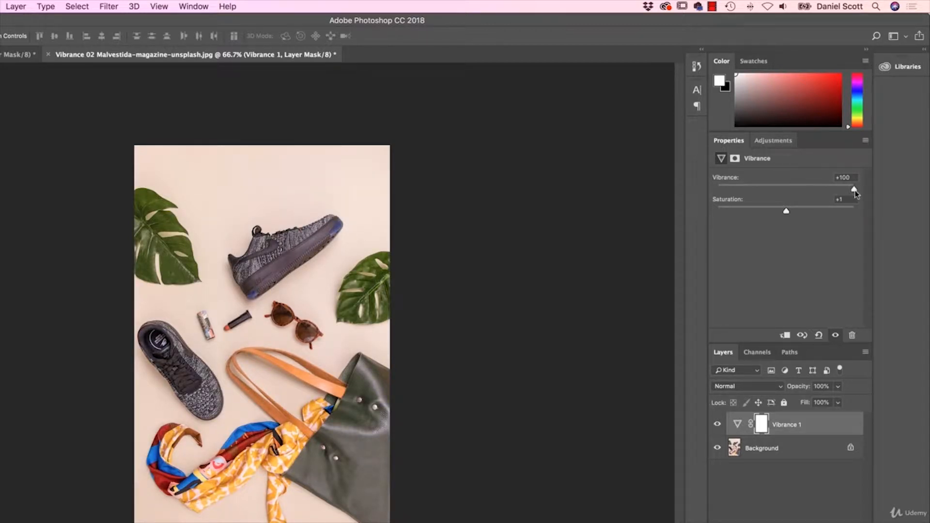
Toggle the Vibrance layer's visibility repeatedly to compare the leaves, scarf and shoes with and without the adjustment
{"action": "left_click", "coordinate": [717, 424]}
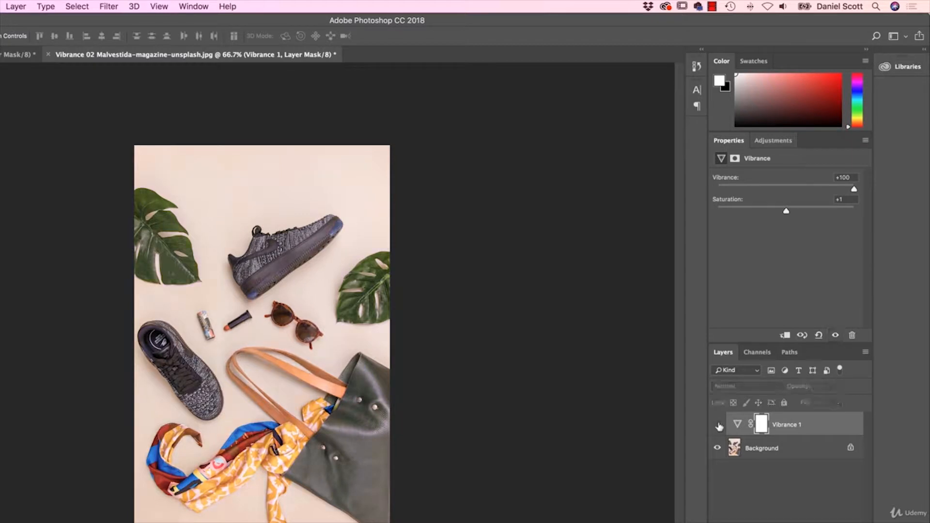
{"action": "left_click", "coordinate": [717, 425]}
{"action": "left_click", "coordinate": [717, 424]}
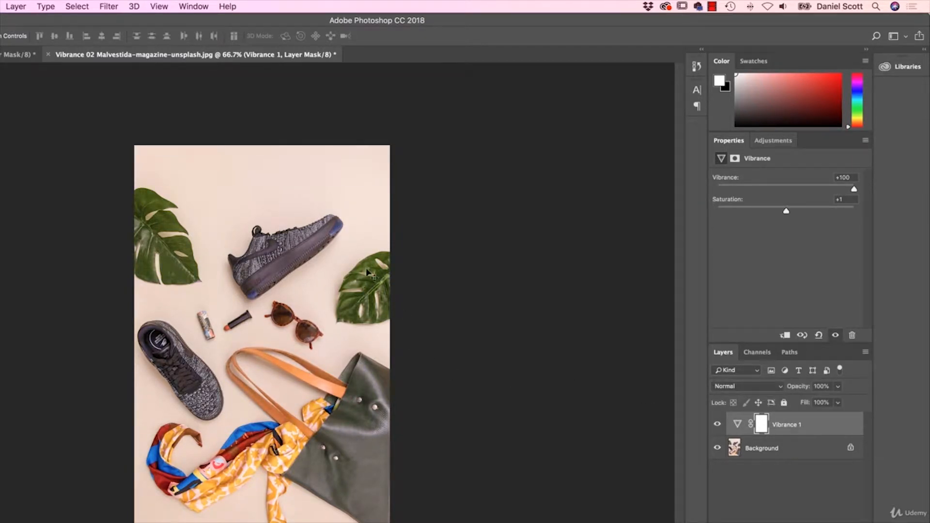
{"action": "left_click", "coordinate": [717, 425]}
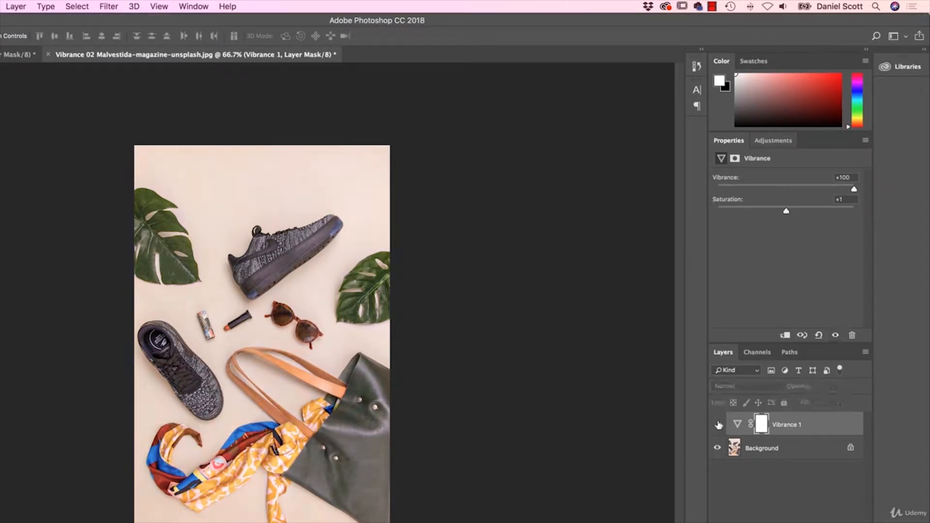
{"action": "left_click", "coordinate": [717, 424]}
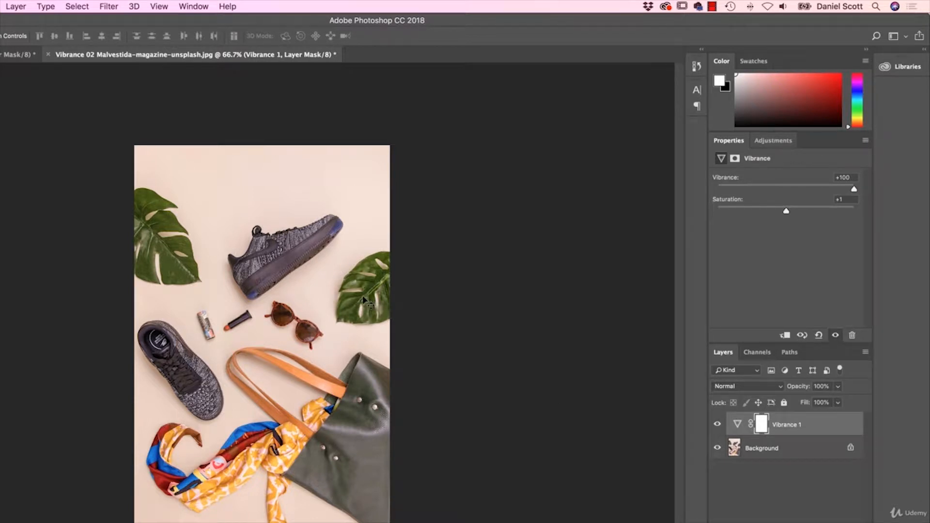
{"action": "left_click", "coordinate": [717, 425]}
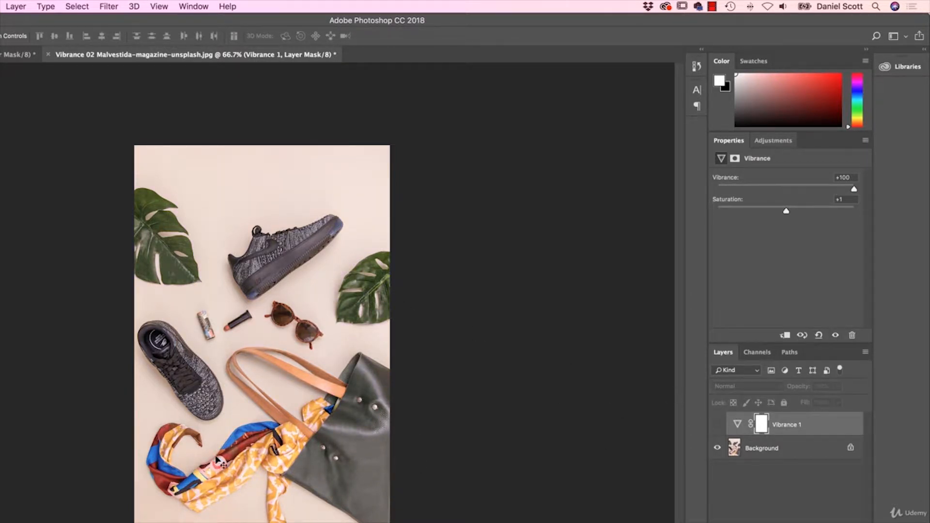
{"action": "left_click", "coordinate": [717, 424]}
{"action": "left_click", "coordinate": [717, 424]}
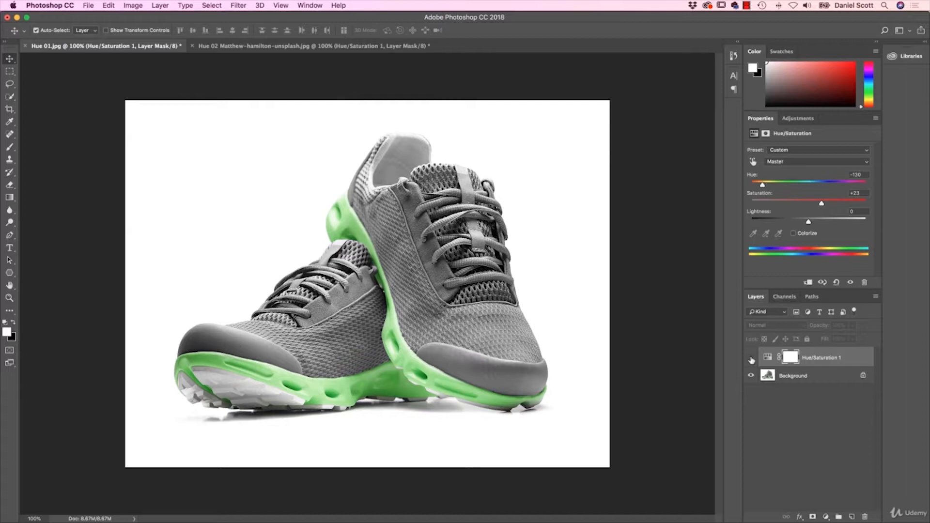
Show the Hue/Saturation layer in Hue 01.jpg, try a positive hue shift, and show the Hue/Saturation layer in the Hue 02 image
{"action": "left_click", "coordinate": [750, 357]}
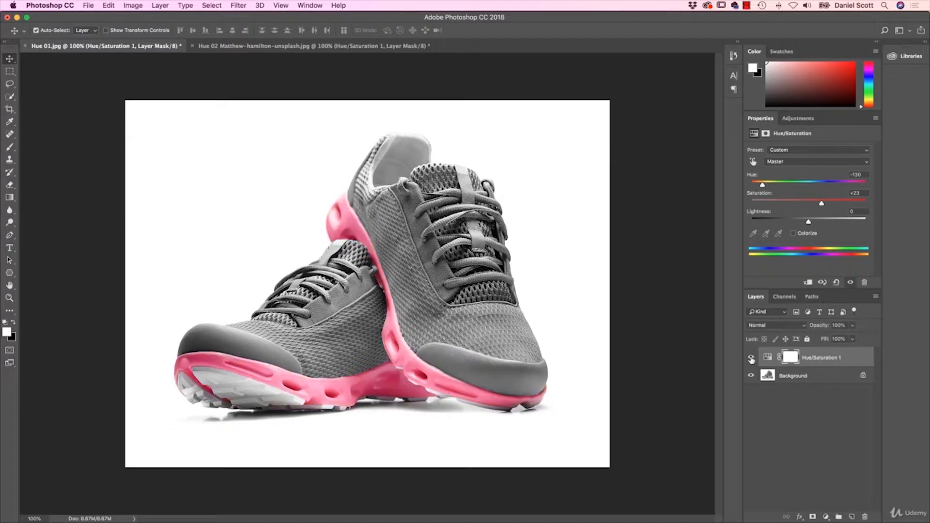
{"action": "left_click_drag", "start_coordinate": [763, 186], "coordinate": [840, 188]}
{"action": "left_click", "coordinate": [308, 48]}
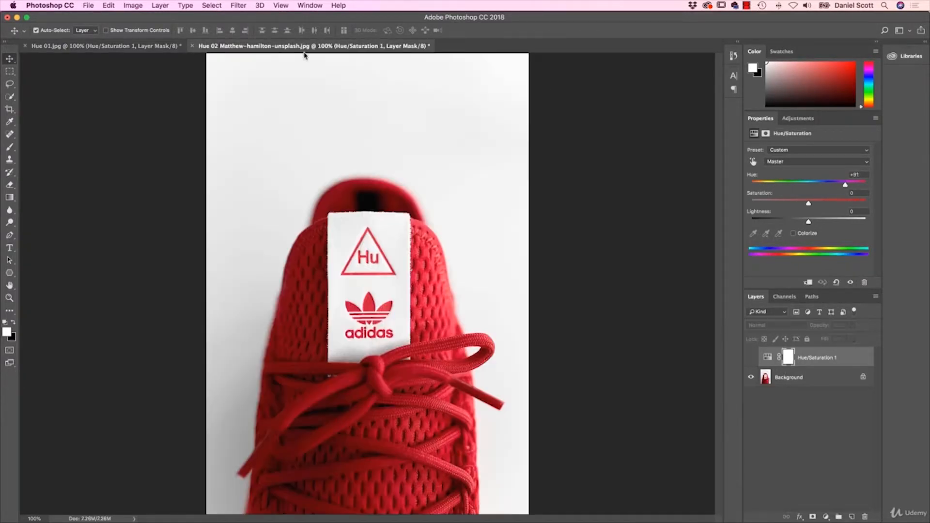
{"action": "left_click", "coordinate": [750, 358]}
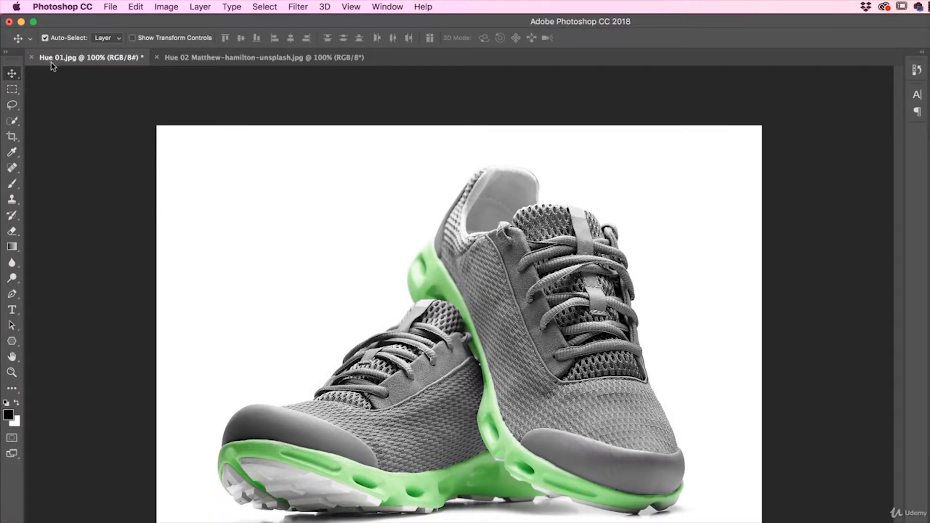
Add a Hue/Saturation adjustment layer to Hue 01.jpg with Hue at -130 and Saturation at +23
{"action": "left_click", "coordinate": [184, 63]}
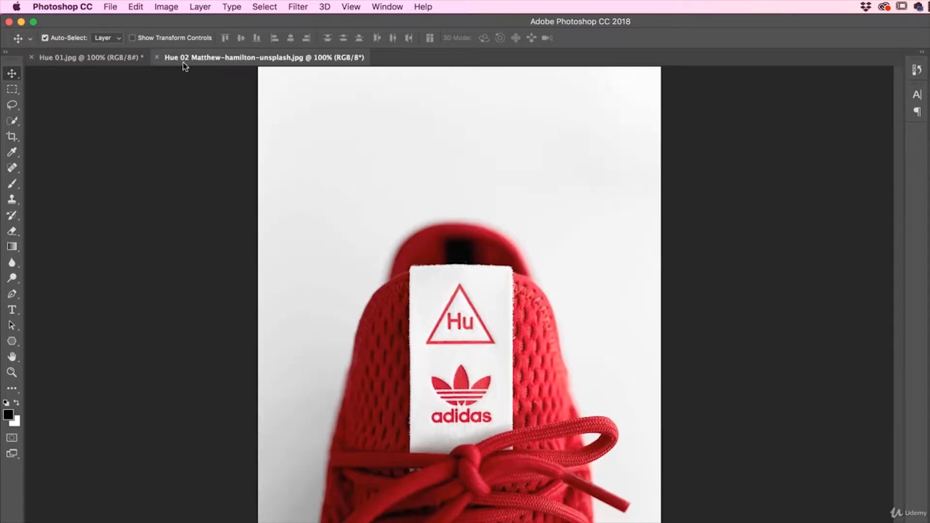
{"action": "left_click", "coordinate": [68, 61]}
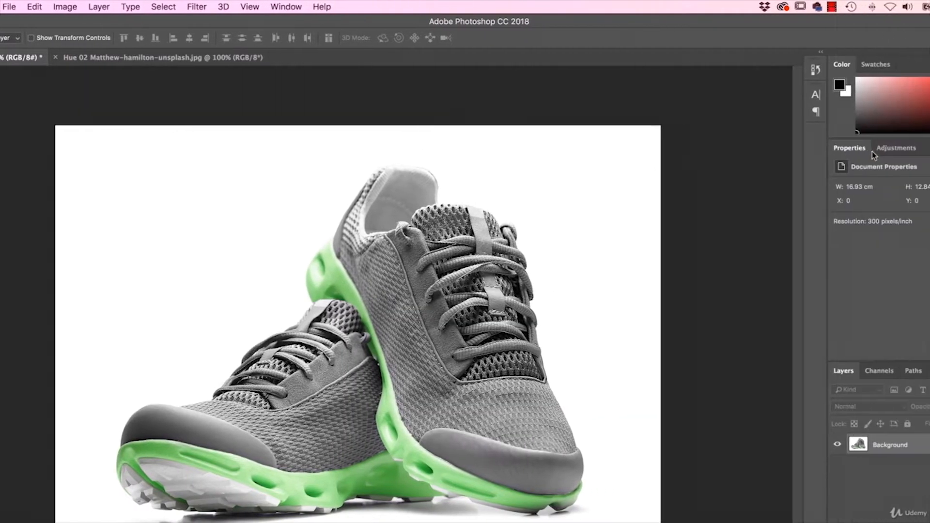
{"action": "left_click", "coordinate": [879, 150]}
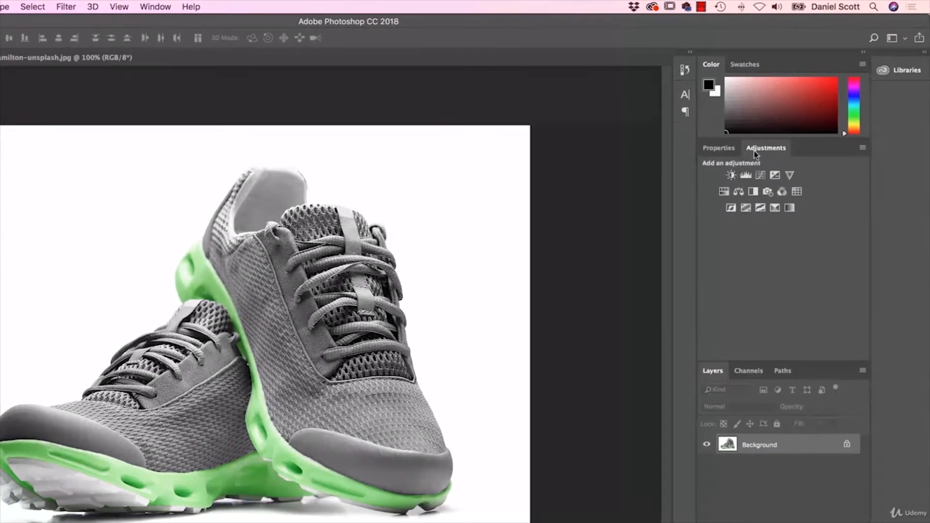
{"action": "left_click", "coordinate": [723, 192]}
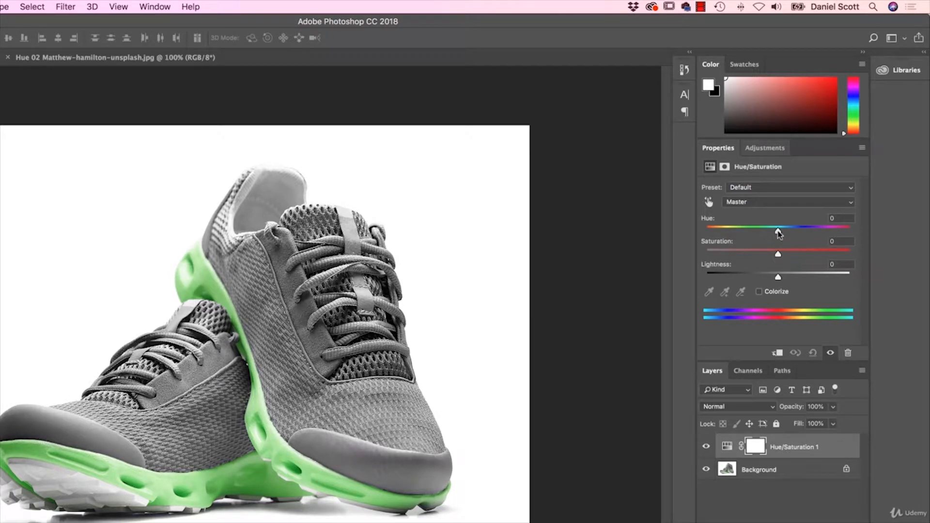
{"action": "left_click_drag", "start_coordinate": [778, 234], "coordinate": [720, 237]}
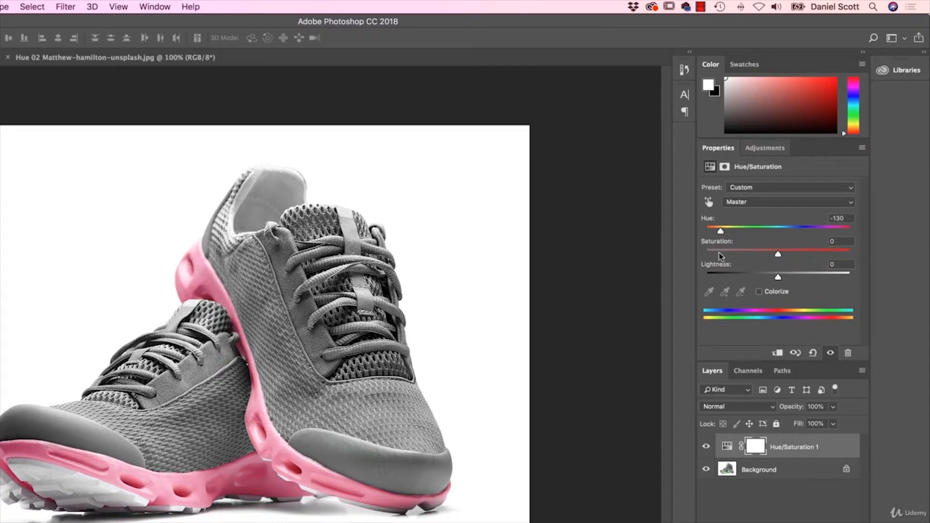
{"action": "mouse_move", "coordinate": [778, 254]}
{"action": "left_mouse_down"}
{"action": "mouse_move", "coordinate": [846, 257]}
{"action": "mouse_move", "coordinate": [784, 257]}
{"action": "mouse_move", "coordinate": [794, 258]}
{"action": "left_mouse_up"}
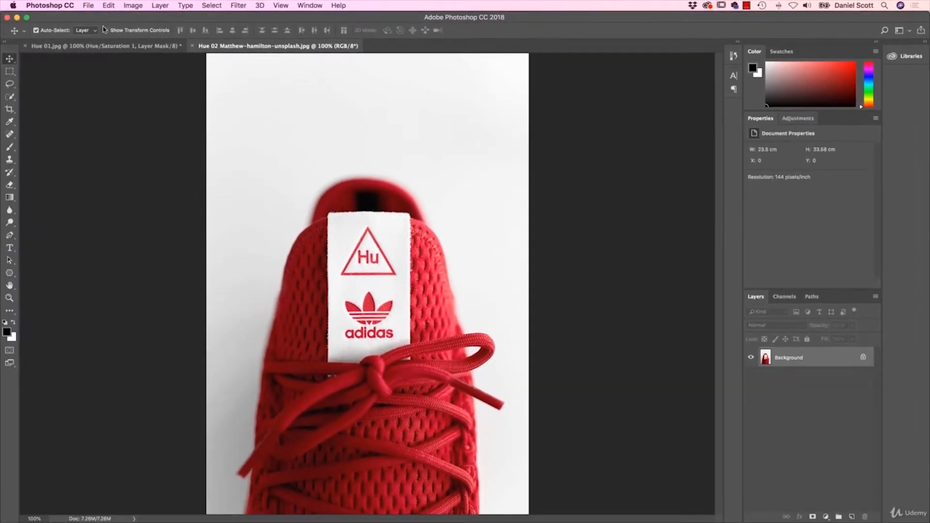
Return to Hue 01.jpg and shift its Hue/Saturation layer's hue from negative to positive to recolor the pink soles
{"action": "left_click", "coordinate": [104, 46]}
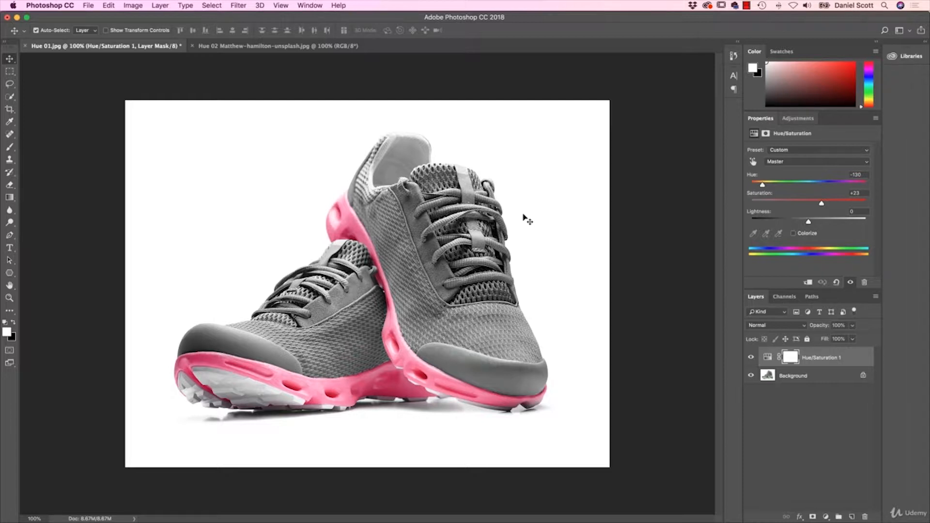
{"action": "left_click_drag", "start_coordinate": [762, 186], "coordinate": [848, 189]}
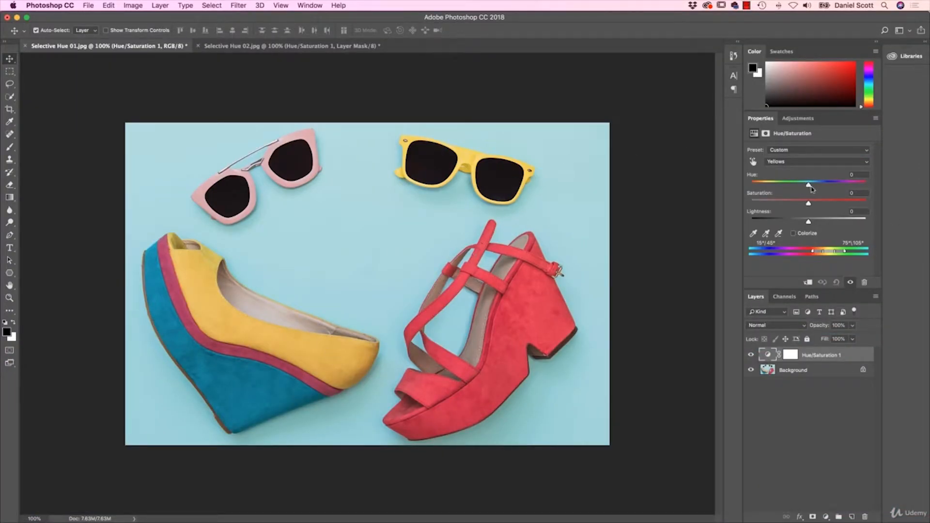
Try lowering the Yellows hue in Selective Hue 01.jpg and the Reds hue in Selective Hue 02.jpg
{"action": "left_click_drag", "start_coordinate": [811, 188], "coordinate": [779, 193]}
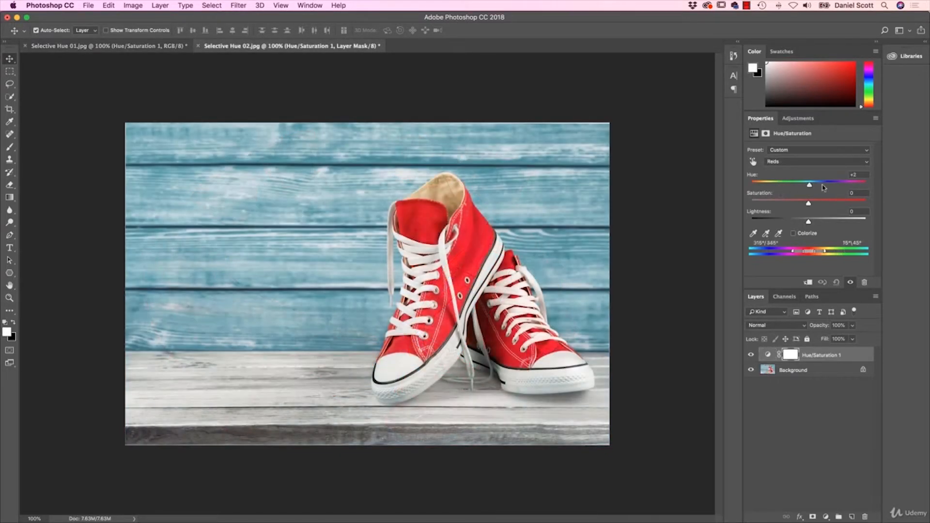
{"action": "left_click_drag", "start_coordinate": [808, 187], "coordinate": [786, 190]}
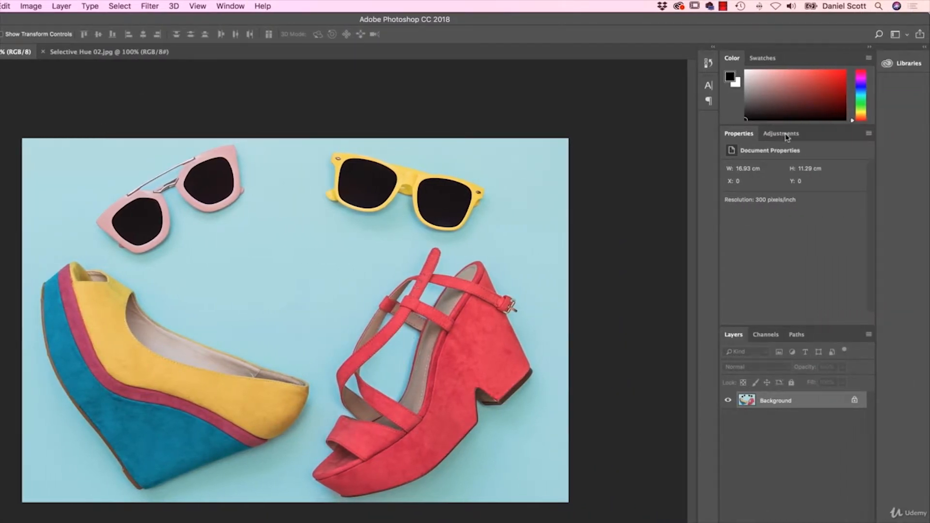
Add a Hue/Saturation adjustment layer above the Background of Selective Hue 01.jpg
{"action": "left_click", "coordinate": [783, 133]}
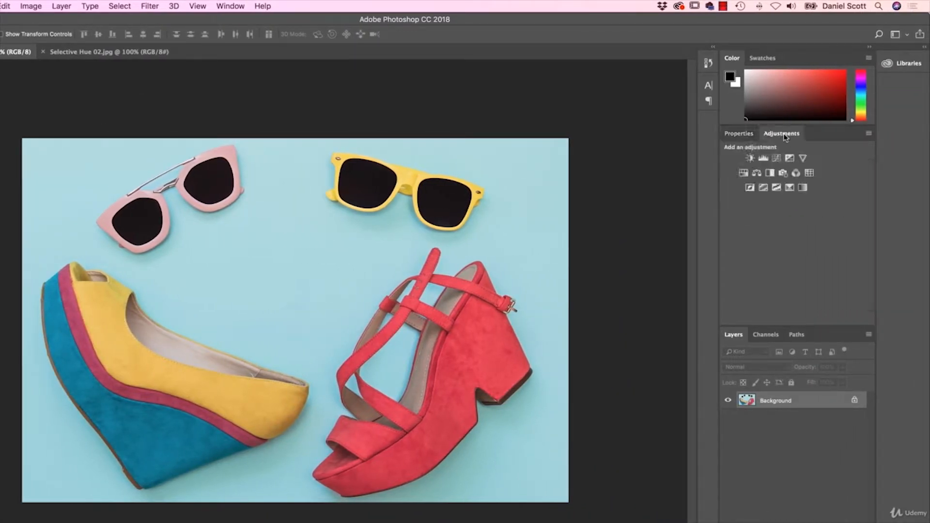
{"action": "left_click", "coordinate": [744, 173]}
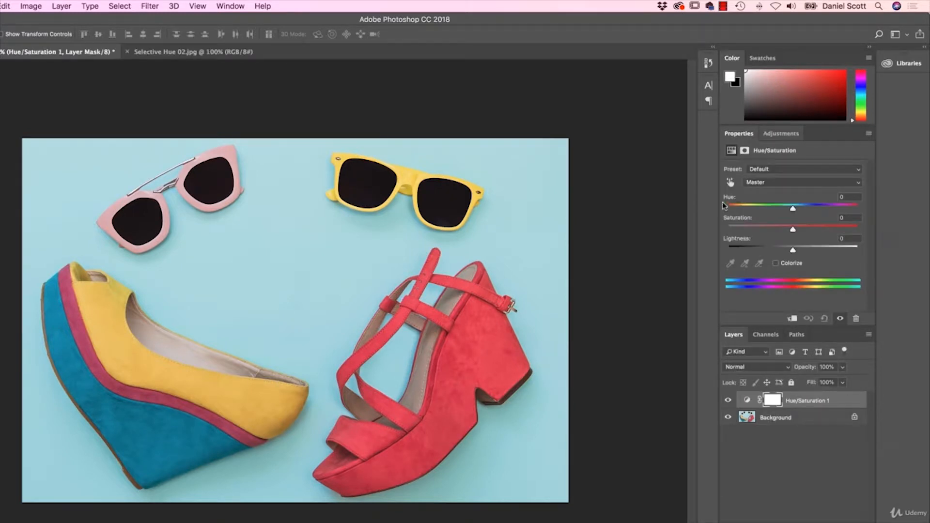
Try Master hue shifts of -8 and -79 on the whole shoes-and-sunglasses image, resetting the Hue to 0 after each
{"action": "left_click", "coordinate": [793, 208]}
{"action": "left_click_drag", "start_coordinate": [798, 211], "coordinate": [787, 210]}
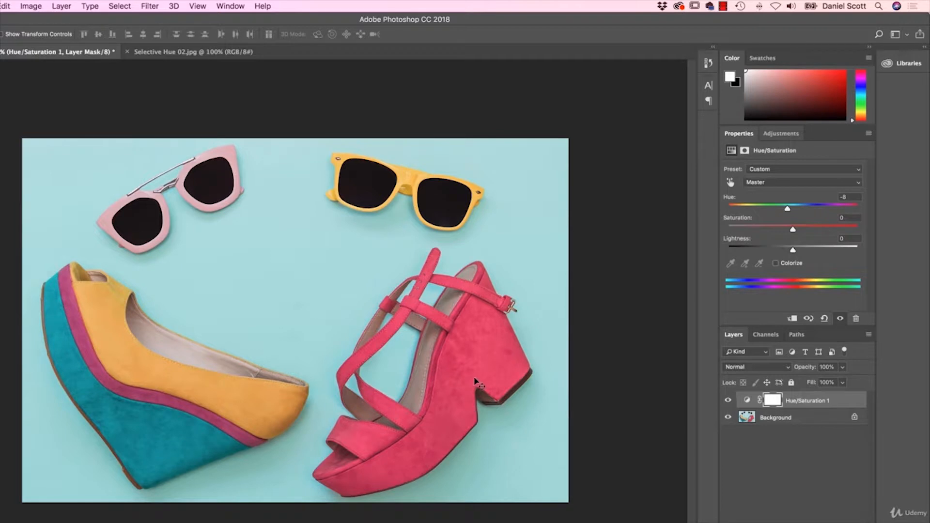
{"action": "left_click_drag", "start_coordinate": [848, 197], "coordinate": [820, 200]}
{"action": "type", "text": "0"}
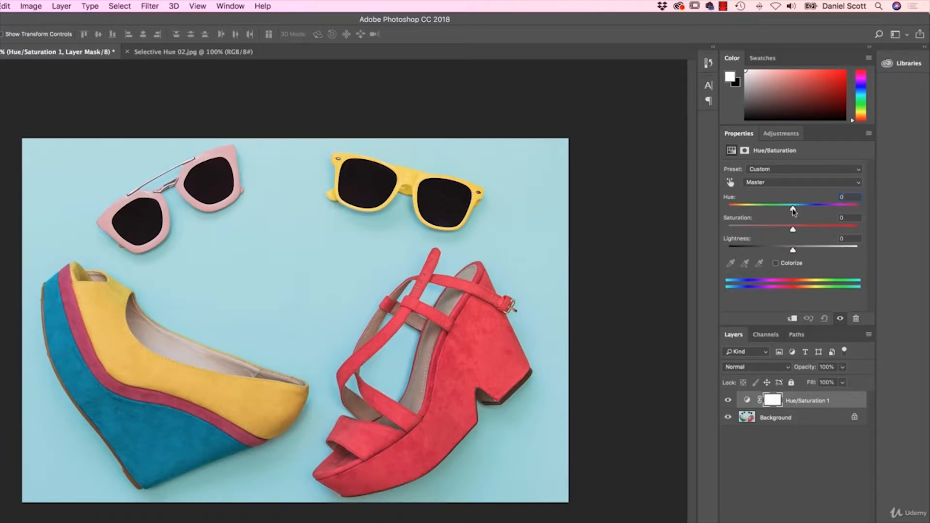
{"action": "left_click_drag", "start_coordinate": [792, 211], "coordinate": [755, 212]}
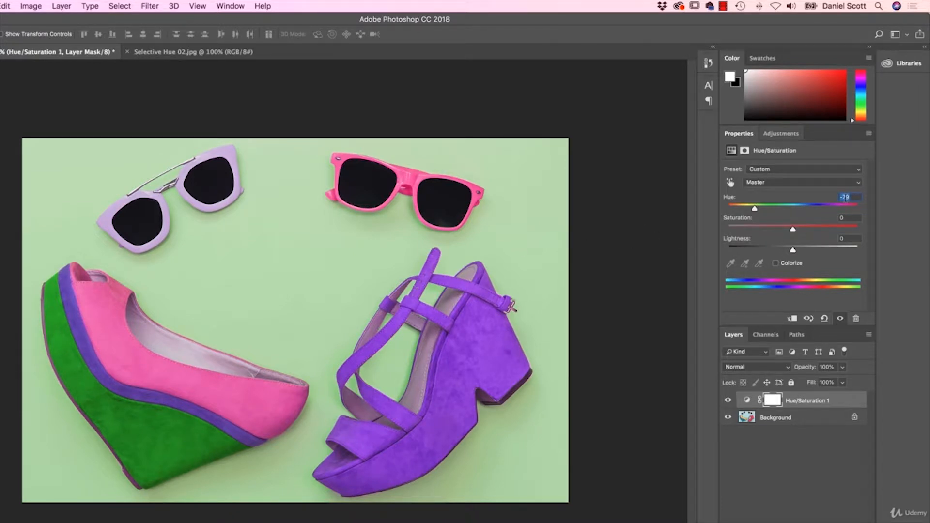
{"action": "type", "text": "0"}
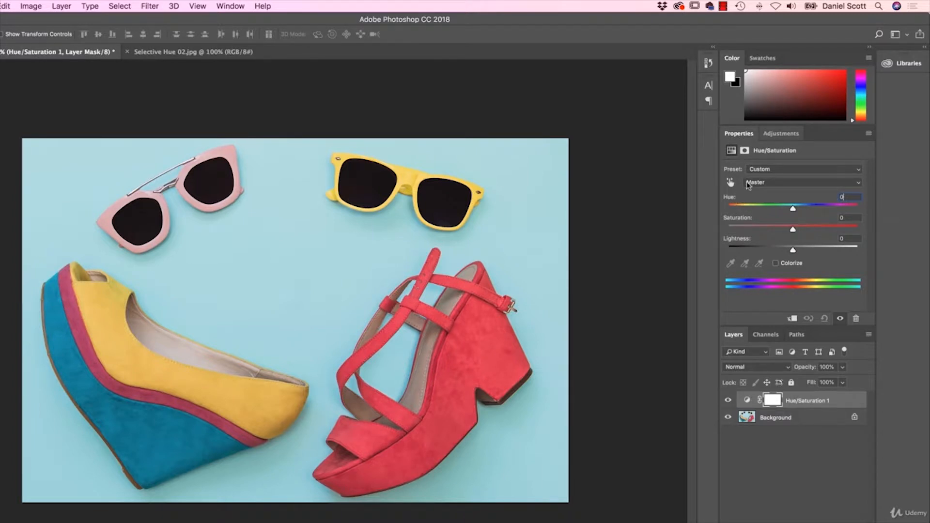
Try a hue shift of -73 on the Yellows only, compare it with the original, and reset the hue to 0
{"action": "left_click", "coordinate": [765, 184]}
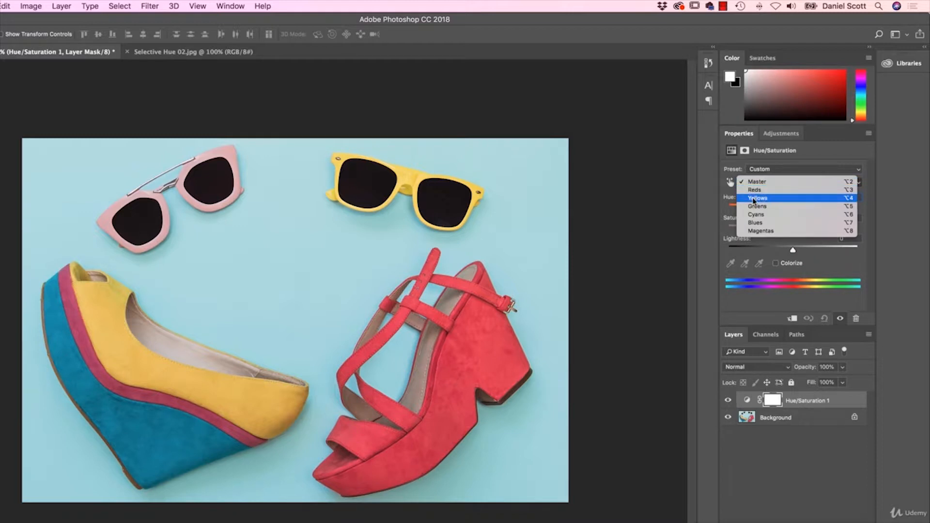
{"action": "left_click", "coordinate": [759, 200]}
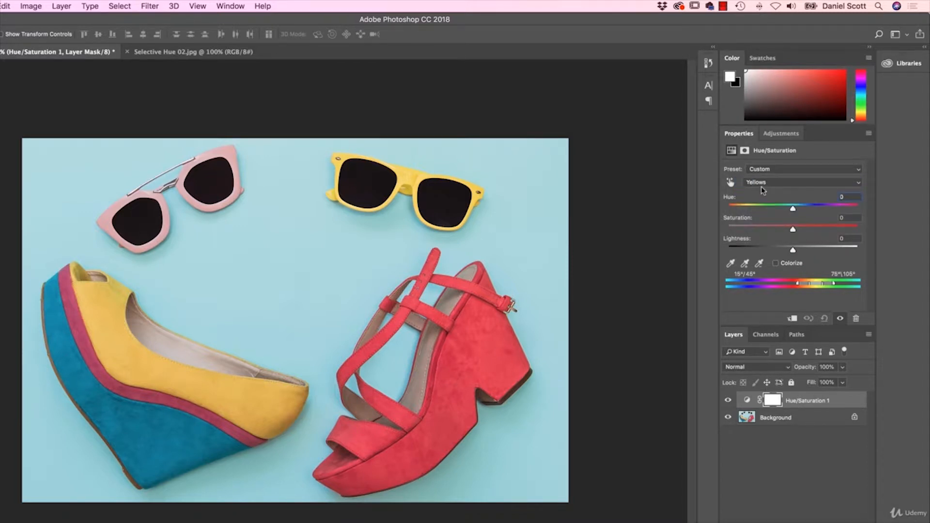
{"action": "left_click_drag", "start_coordinate": [798, 208], "coordinate": [758, 219]}
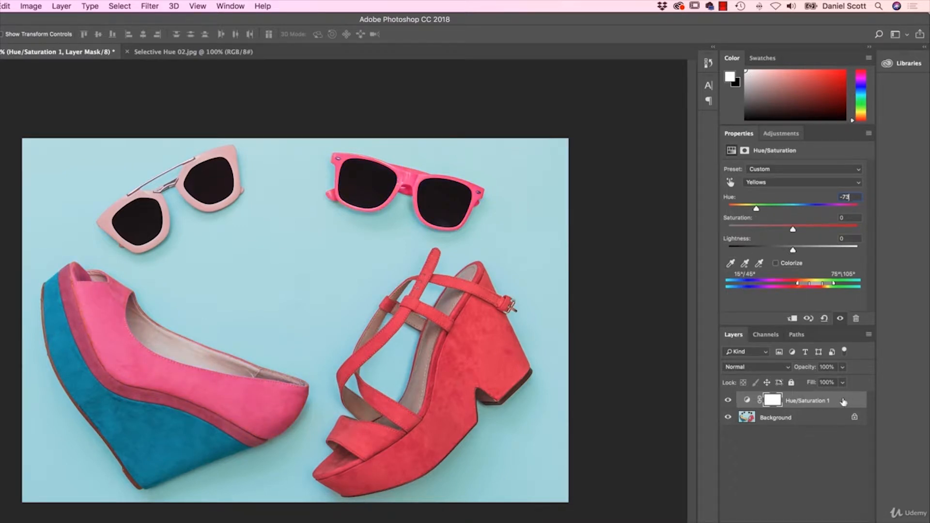
{"action": "left_click", "coordinate": [727, 400]}
{"action": "left_click", "coordinate": [727, 401]}
{"action": "left_click_drag", "start_coordinate": [756, 208], "coordinate": [793, 209]}
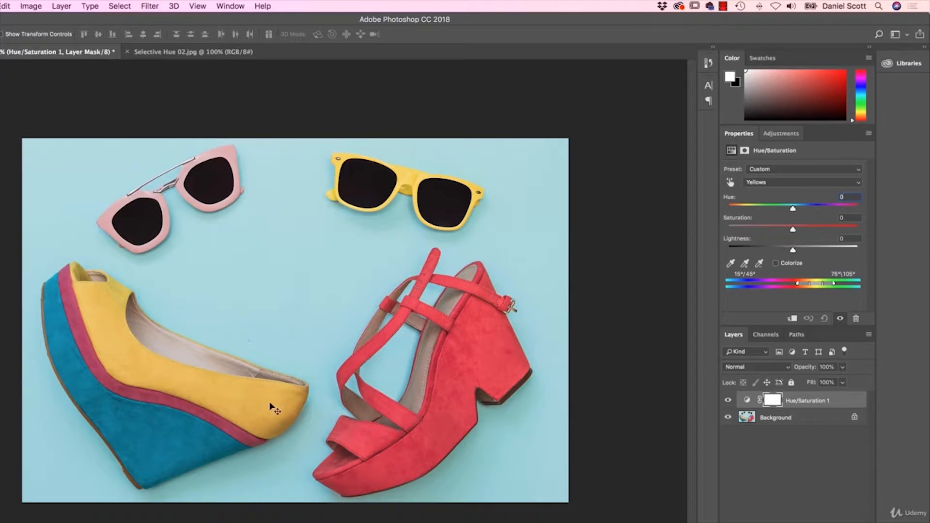
Look over the color ranges available in the Hue/Saturation layer and switch to Selective Hue 02.jpg
{"action": "left_click", "coordinate": [761, 183]}
{"action": "left_click", "coordinate": [760, 183]}
{"action": "left_click", "coordinate": [167, 53]}
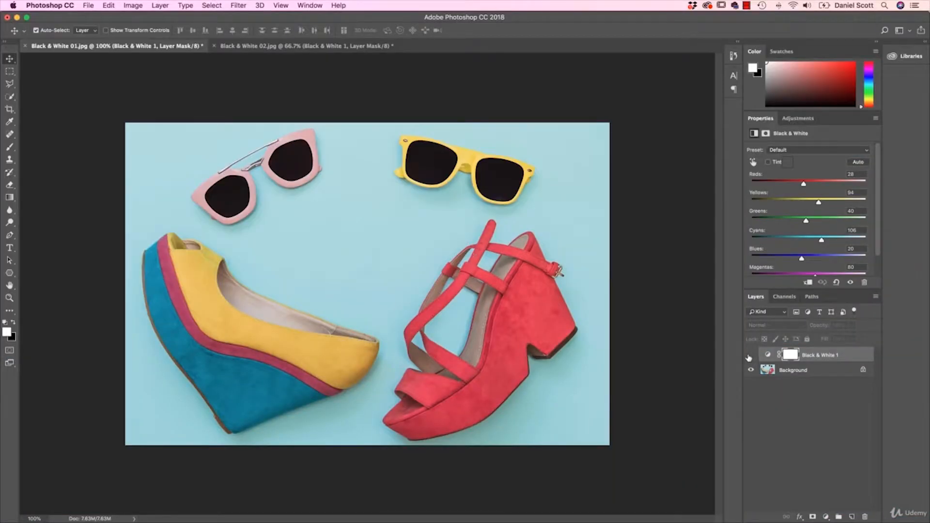
Compare the Black & White 1 layer with the color originals in Black & White 01.jpg and Black & White 02.jpg, trying the Reds and Tint controls
{"action": "left_click", "coordinate": [749, 355]}
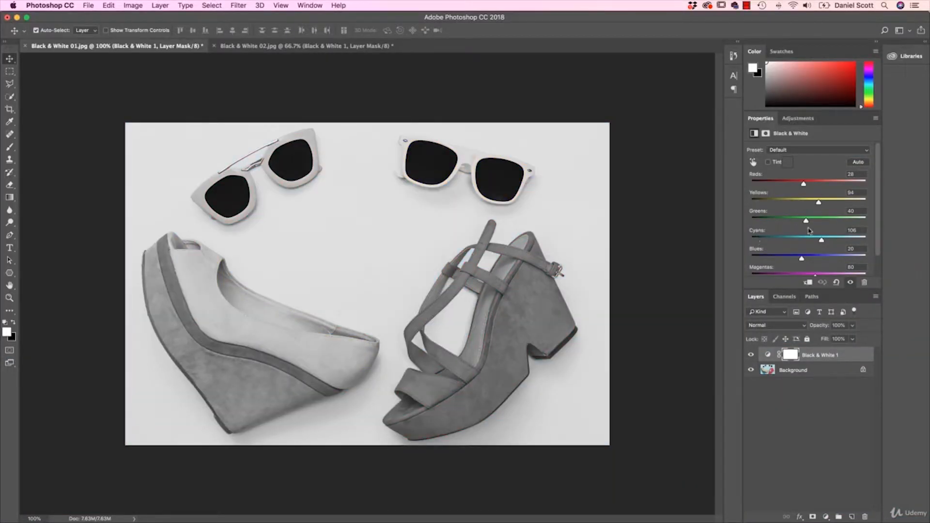
{"action": "mouse_move", "coordinate": [806, 186]}
{"action": "left_mouse_down"}
{"action": "mouse_move", "coordinate": [843, 186]}
{"action": "mouse_move", "coordinate": [821, 187]}
{"action": "left_mouse_up"}
{"action": "left_click", "coordinate": [280, 47]}
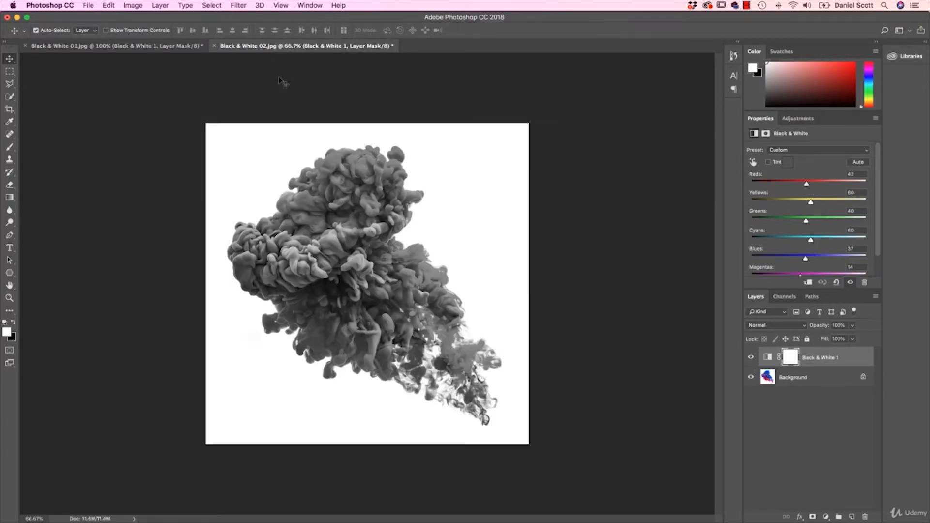
{"action": "left_click", "coordinate": [748, 358]}
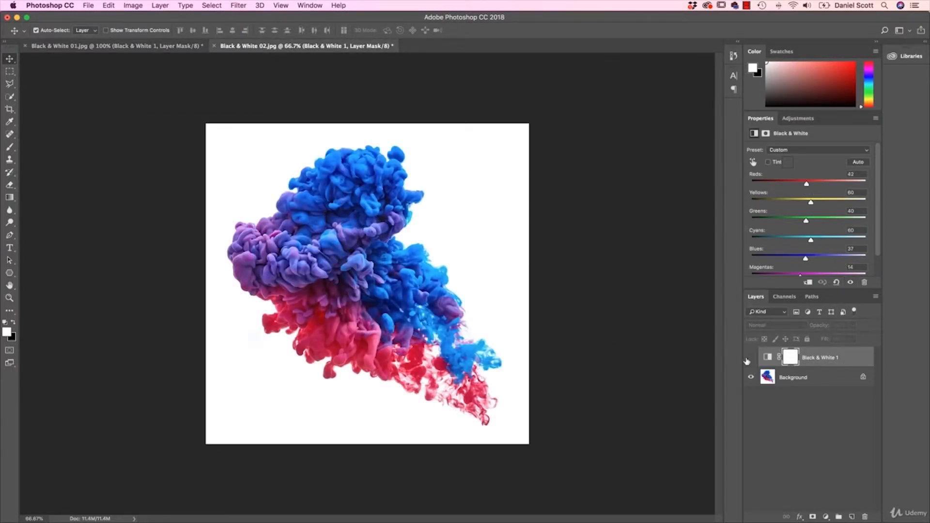
{"action": "left_click", "coordinate": [748, 359]}
{"action": "left_click", "coordinate": [766, 162]}
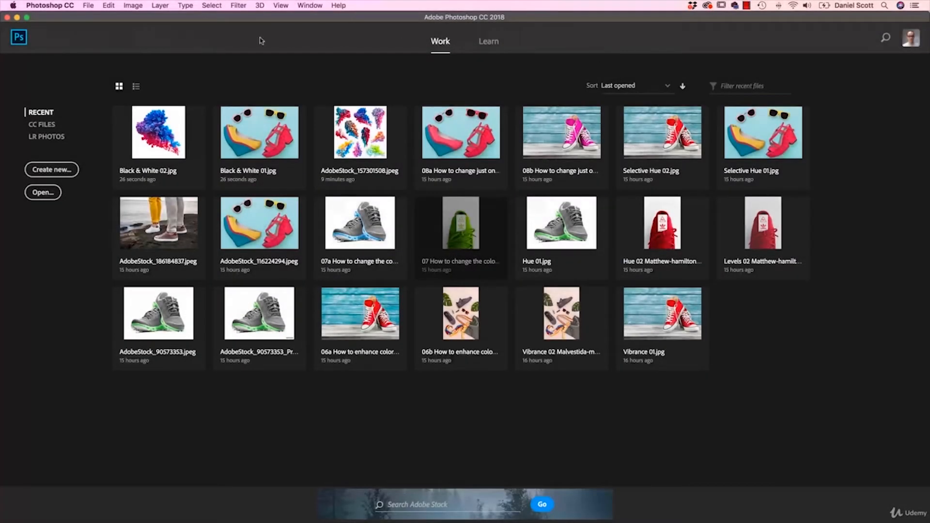
Open Black & White 01.jpg and Black & White 02.jpg together from the 02 Color folder
{"action": "left_click", "coordinate": [88, 5]}
{"action": "left_click", "coordinate": [97, 23]}
{"action": "left_click", "coordinate": [405, 116]}
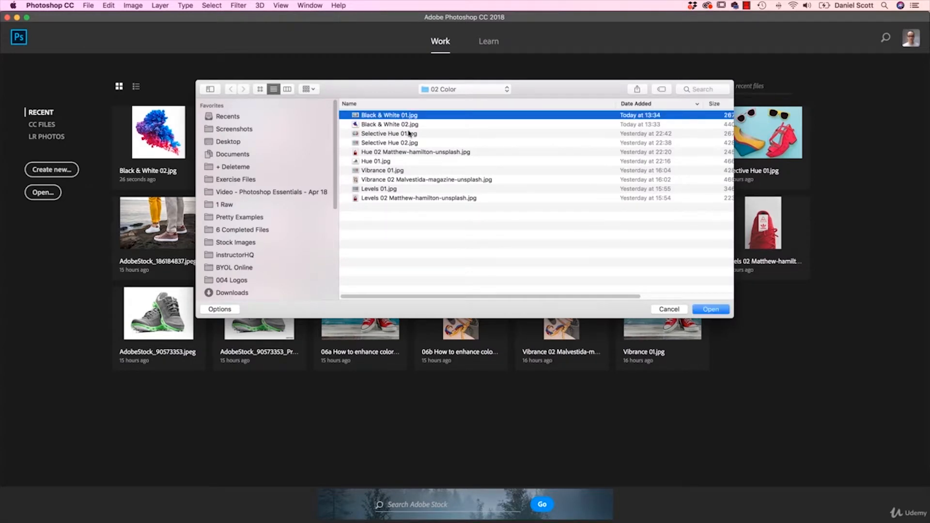
{"action": "left_click", "coordinate": [409, 124], "text": "shift"}
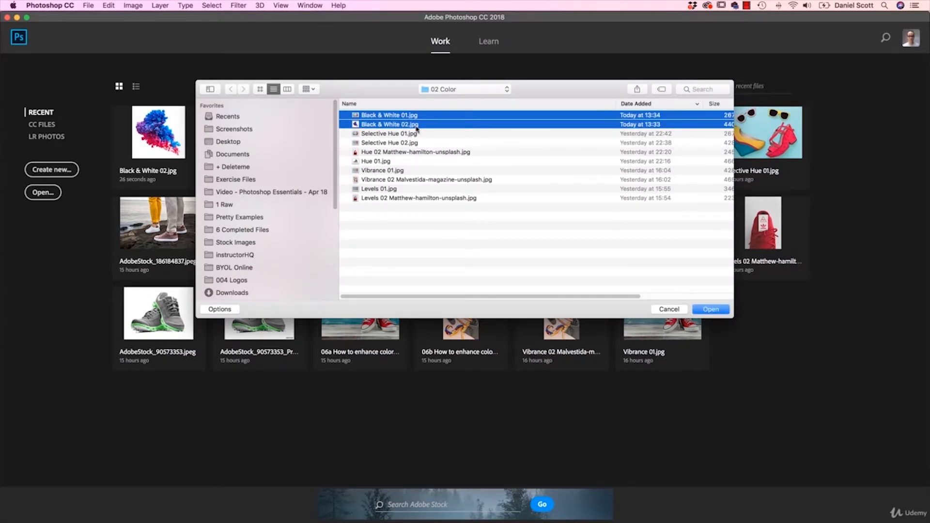
{"action": "left_click", "coordinate": [716, 310]}
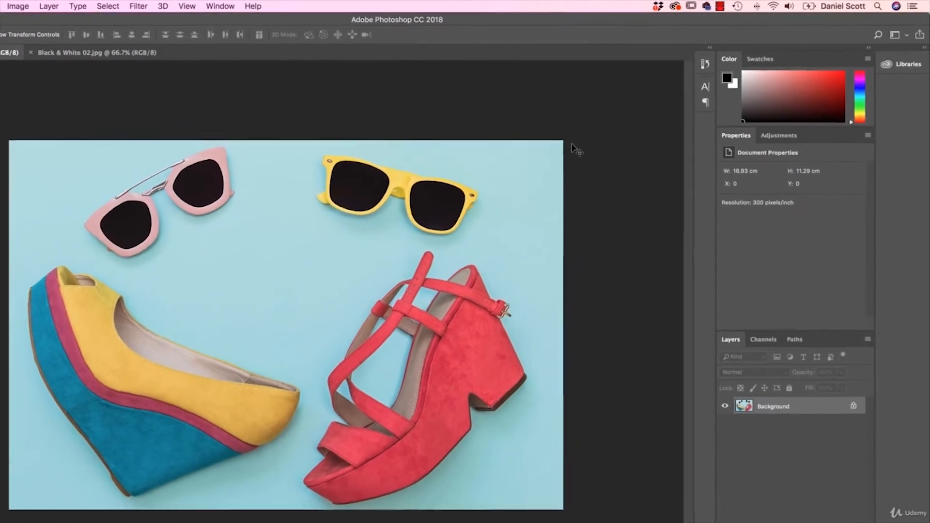
Add a Black & White adjustment layer to Black & White 01.jpg, compare it with the color original, and keep the Default preset
{"action": "left_click", "coordinate": [778, 138]}
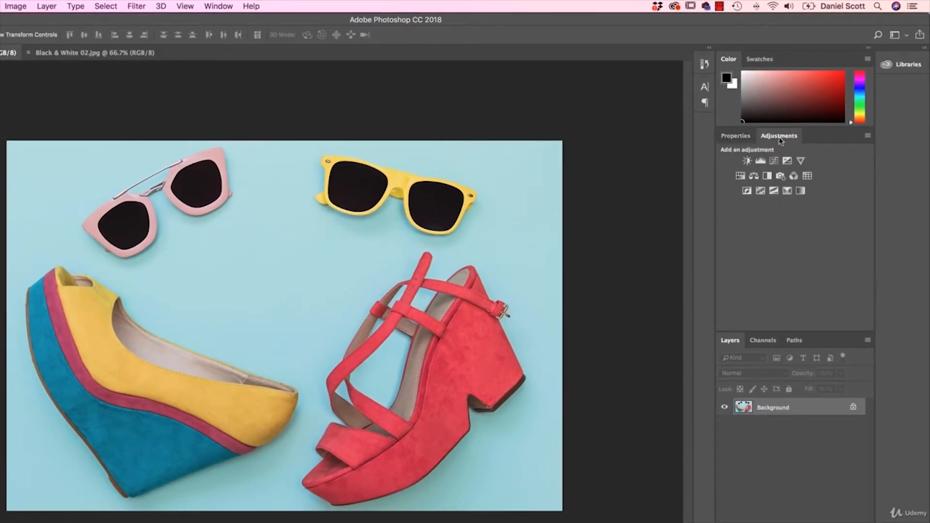
{"action": "left_click", "coordinate": [766, 176]}
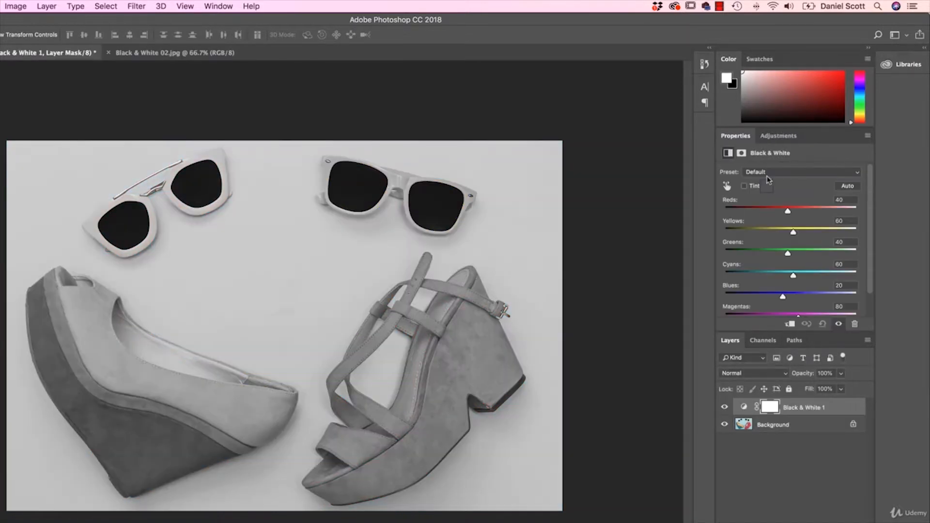
{"action": "left_click", "coordinate": [725, 407]}
{"action": "left_click", "coordinate": [724, 407]}
{"action": "left_click", "coordinate": [769, 174]}
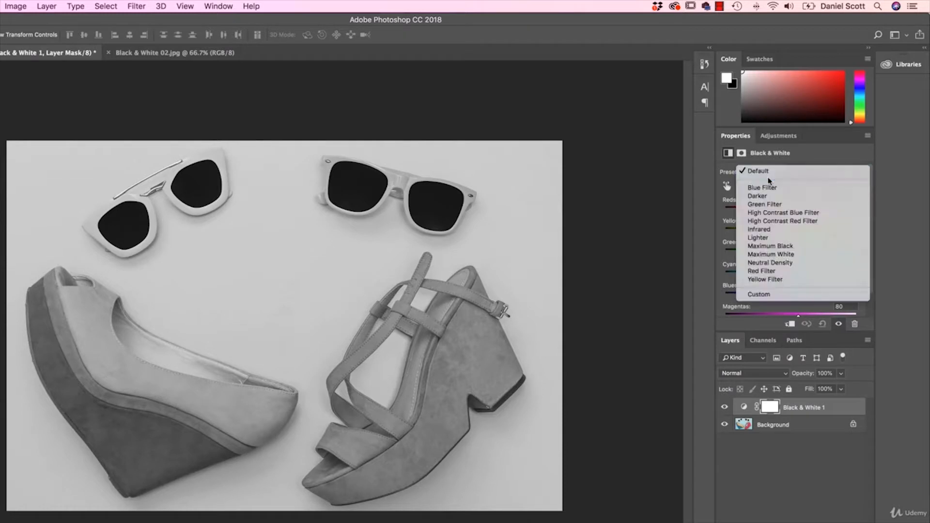
{"action": "left_click", "coordinate": [758, 172]}
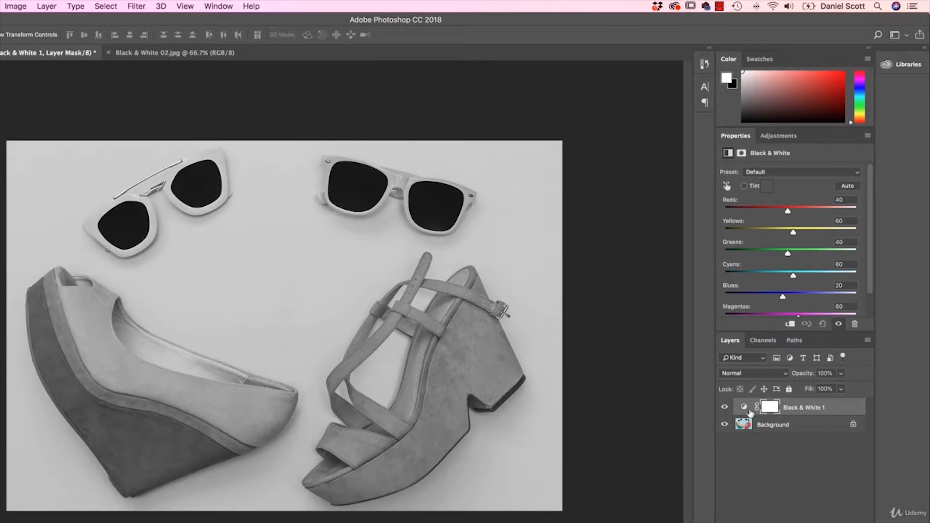
Compare the red sandal in color and grayscale, and set the Black & White layer's Reds to 50 and Yellows to 67
{"action": "left_click", "coordinate": [725, 407]}
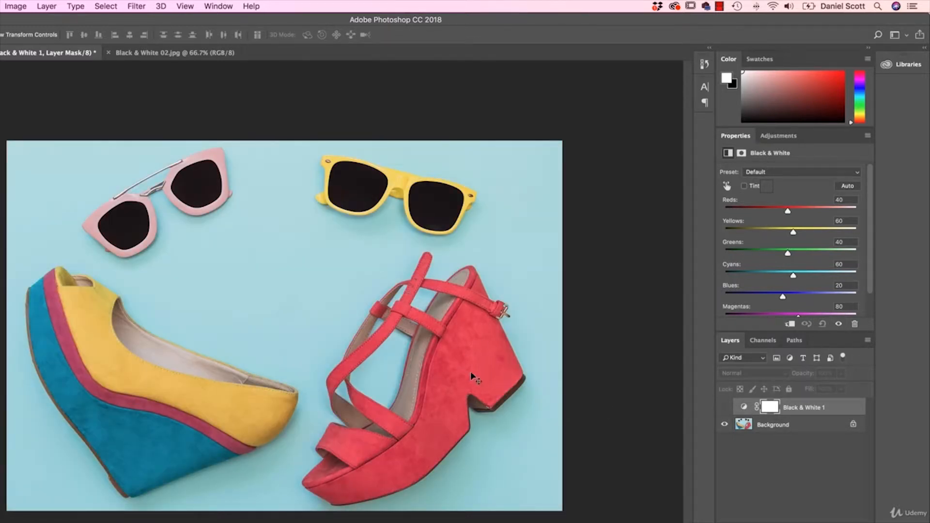
{"action": "left_click", "coordinate": [726, 409]}
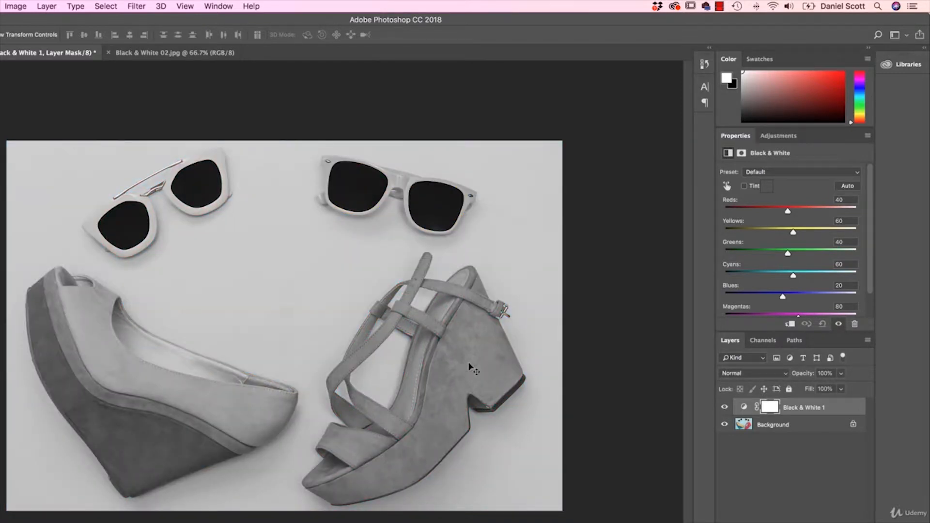
{"action": "left_click_drag", "start_coordinate": [787, 213], "coordinate": [775, 213]}
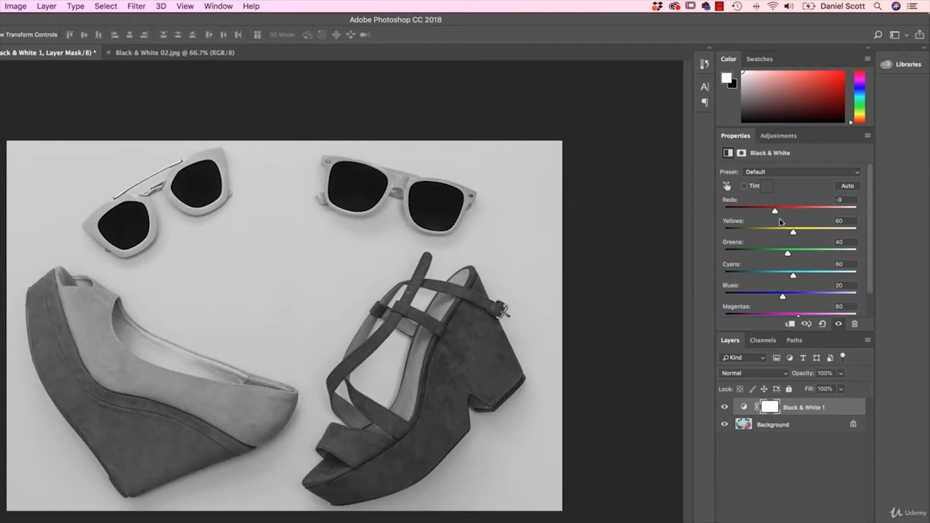
{"action": "left_click_drag", "start_coordinate": [775, 214], "coordinate": [782, 213]}
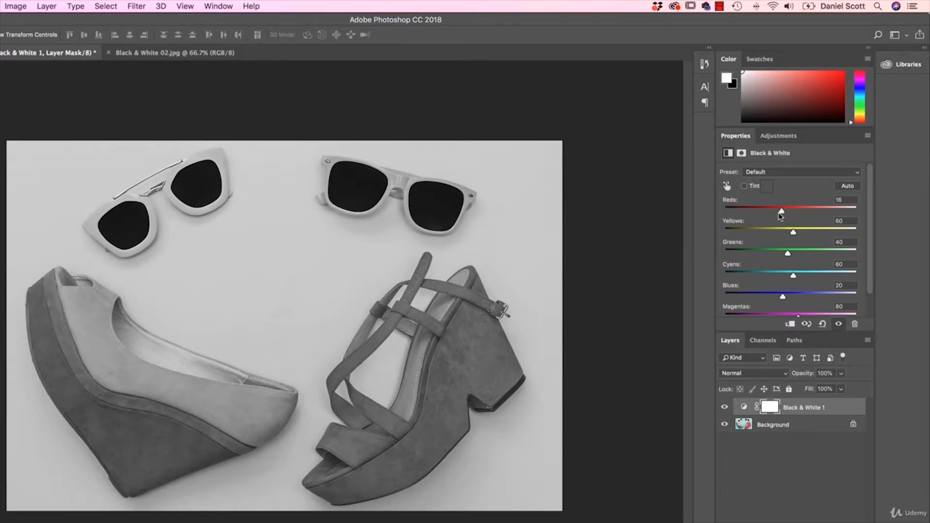
{"action": "mouse_move", "coordinate": [783, 213]}
{"action": "left_mouse_down"}
{"action": "mouse_move", "coordinate": [791, 213]}
{"action": "mouse_move", "coordinate": [776, 214]}
{"action": "mouse_move", "coordinate": [792, 233]}
{"action": "mouse_move", "coordinate": [778, 233]}
{"action": "mouse_move", "coordinate": [800, 233]}
{"action": "mouse_move", "coordinate": [787, 234]}
{"action": "mouse_move", "coordinate": [795, 234]}
{"action": "mouse_move", "coordinate": [782, 212]}
{"action": "mouse_move", "coordinate": [791, 212]}
{"action": "left_mouse_up"}
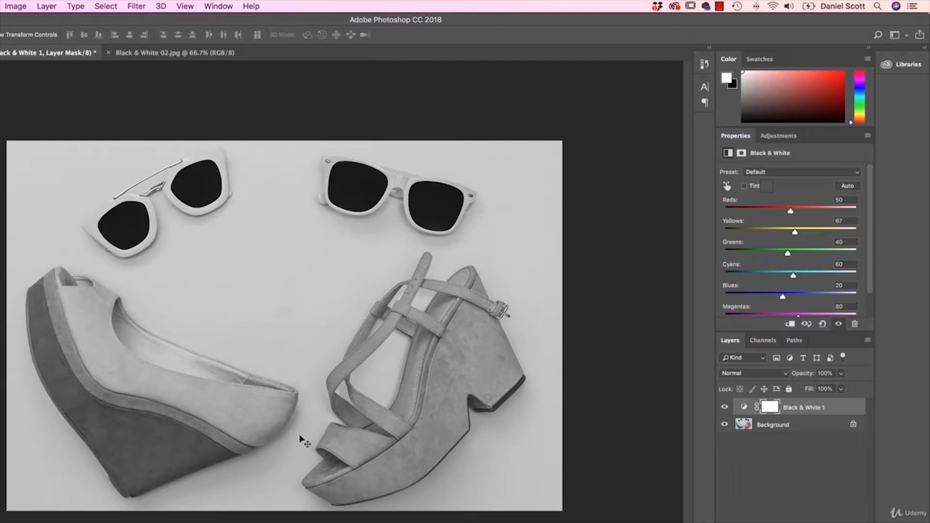
Check the original colors and lighten the blue wedge and background by setting Cyans to 117
{"action": "left_click", "coordinate": [723, 408]}
{"action": "left_click", "coordinate": [723, 408]}
{"action": "left_click_drag", "start_coordinate": [793, 276], "coordinate": [809, 278]}
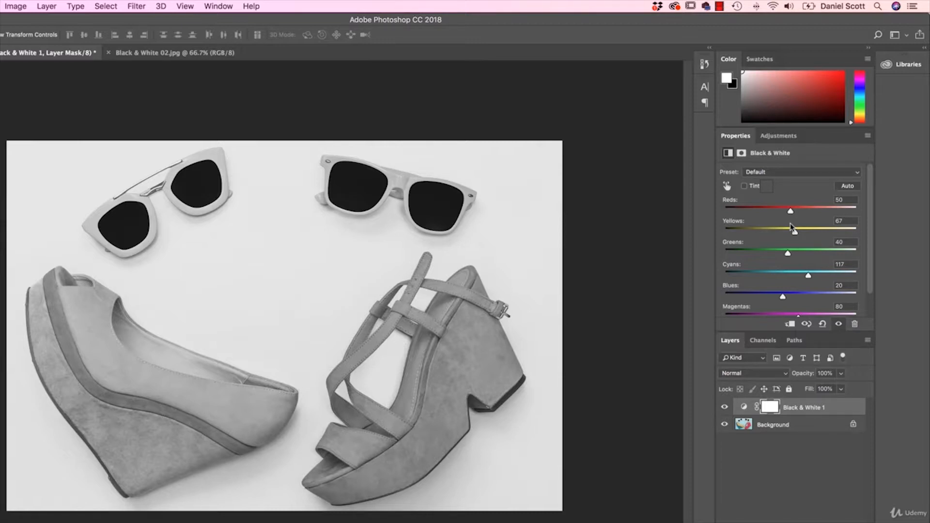
Enable the on-image targeted adjustment, check the original colors, and darken the red sandal to a Reds value of 24
{"action": "left_click", "coordinate": [727, 187]}
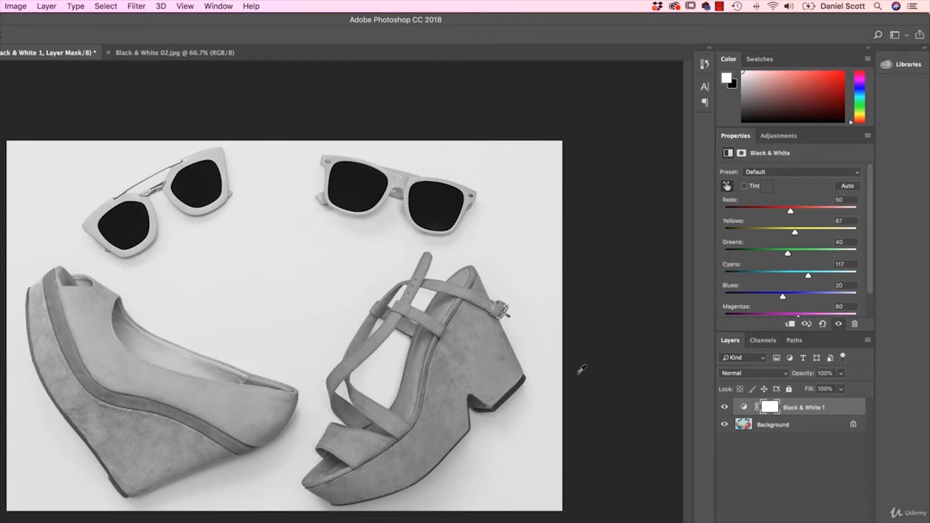
{"action": "left_click", "coordinate": [724, 408]}
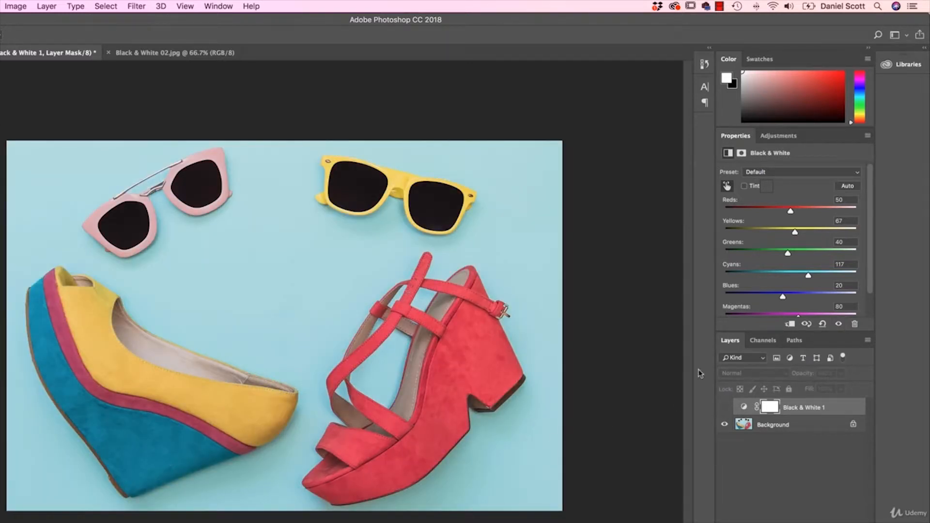
{"action": "left_click", "coordinate": [725, 407]}
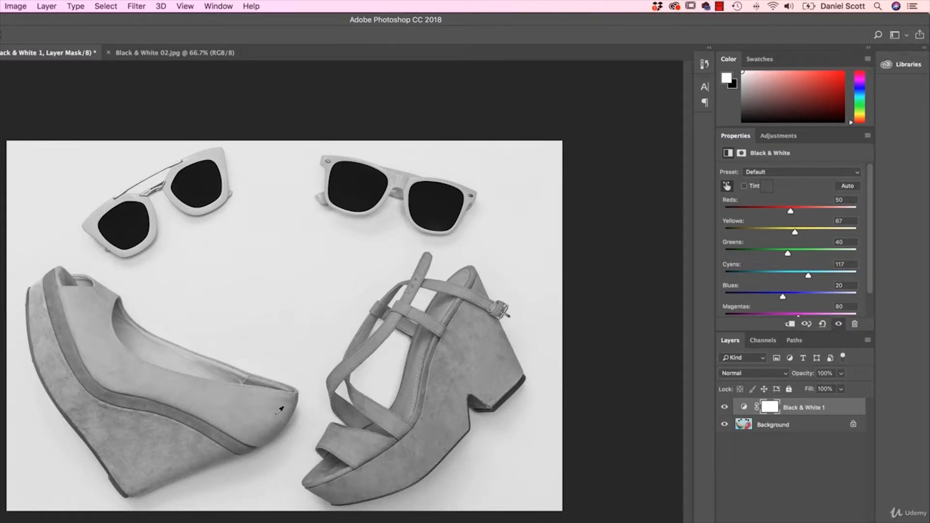
{"action": "left_click", "coordinate": [725, 186]}
{"action": "left_click", "coordinate": [475, 367]}
{"action": "left_click_drag", "start_coordinate": [475, 367], "coordinate": [455, 368]}
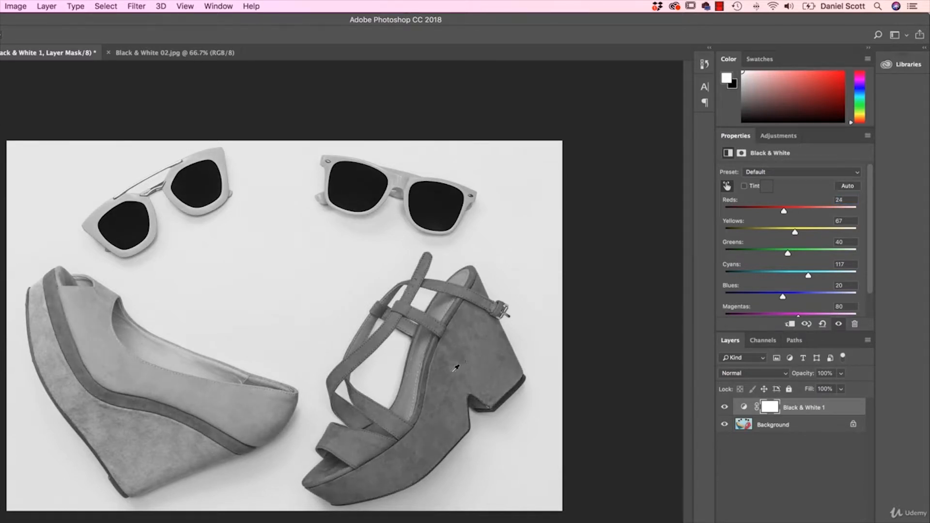
Fine-tune the tones directly on the shoes, background and sunglasses to Cyans 106, Reds 28 and Yellows 94
{"action": "left_click_drag", "start_coordinate": [182, 449], "coordinate": [155, 455]}
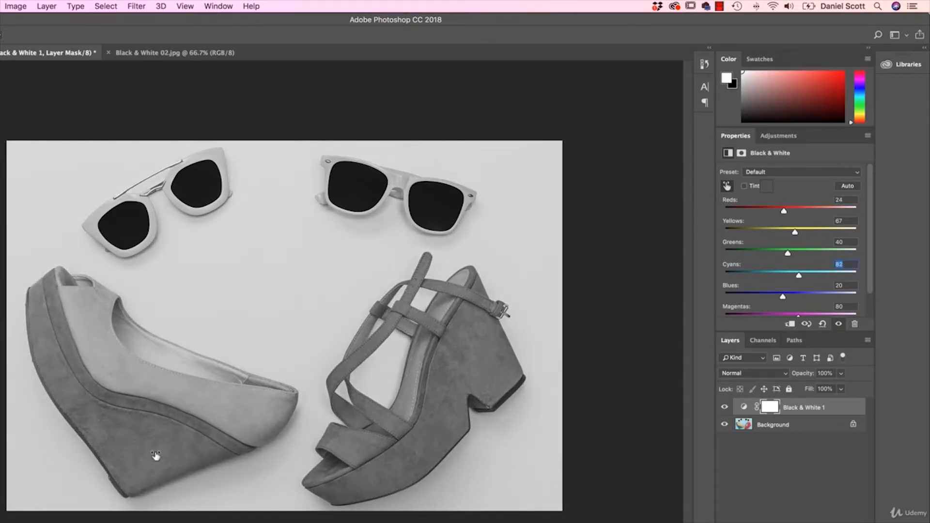
{"action": "left_click_drag", "start_coordinate": [257, 293], "coordinate": [272, 284]}
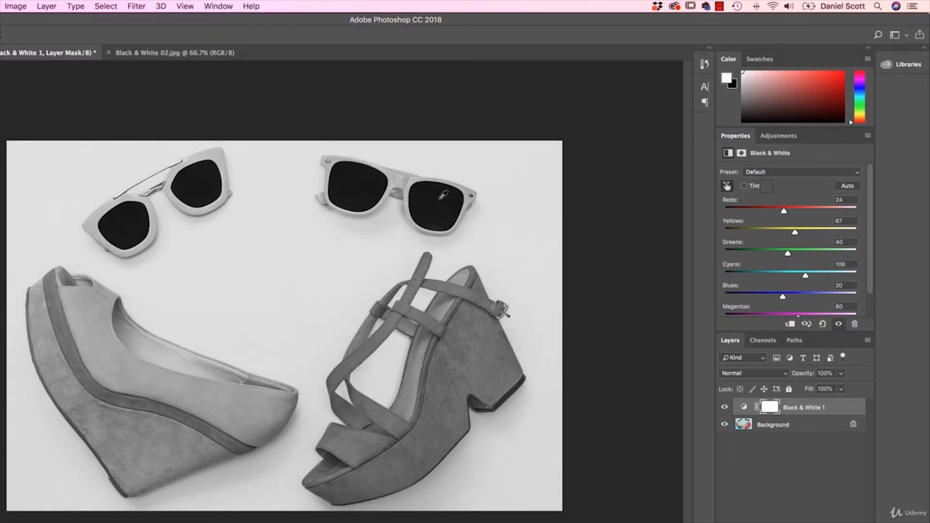
{"action": "mouse_move", "coordinate": [218, 146]}
{"action": "left_mouse_down"}
{"action": "mouse_move", "coordinate": [203, 160]}
{"action": "mouse_move", "coordinate": [213, 150]}
{"action": "left_mouse_up"}
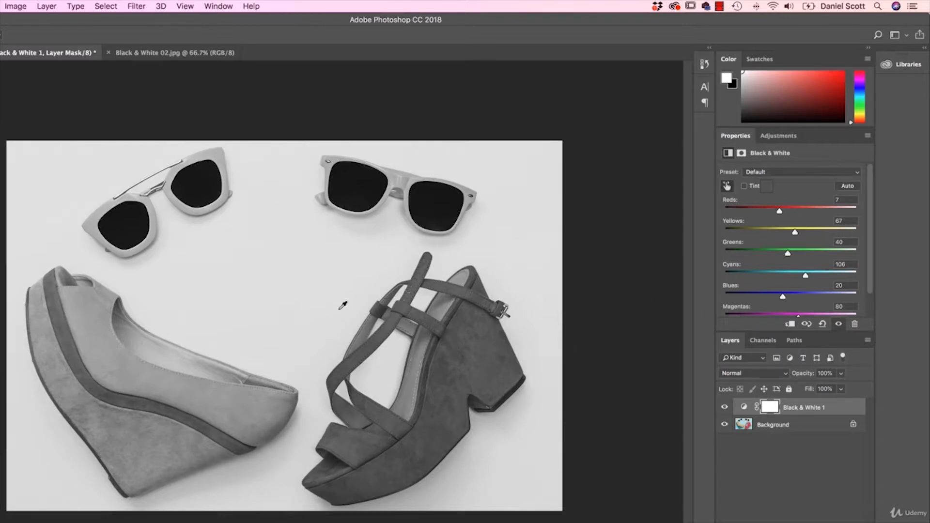
{"action": "mouse_move", "coordinate": [494, 367]}
{"action": "left_mouse_down"}
{"action": "mouse_move", "coordinate": [480, 374]}
{"action": "mouse_move", "coordinate": [500, 377]}
{"action": "mouse_move", "coordinate": [494, 364]}
{"action": "left_mouse_up"}
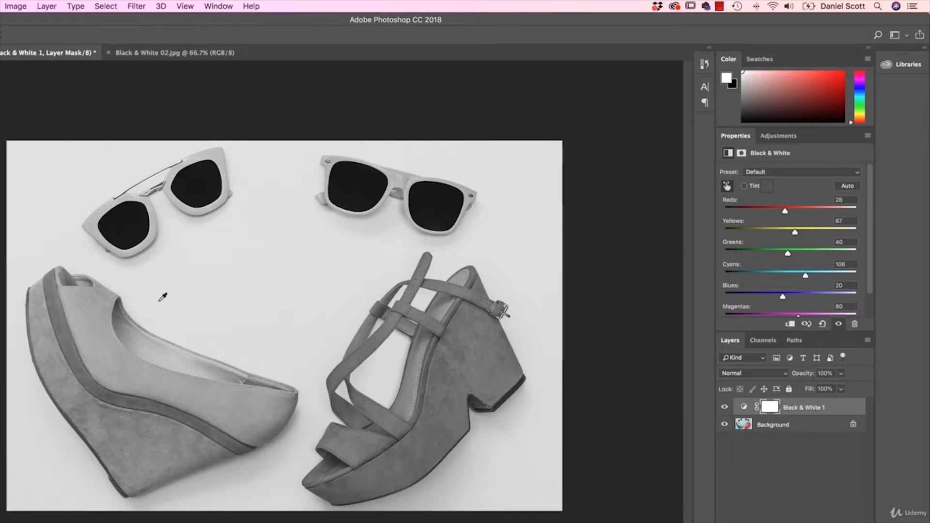
{"action": "left_click_drag", "start_coordinate": [158, 391], "coordinate": [172, 387]}
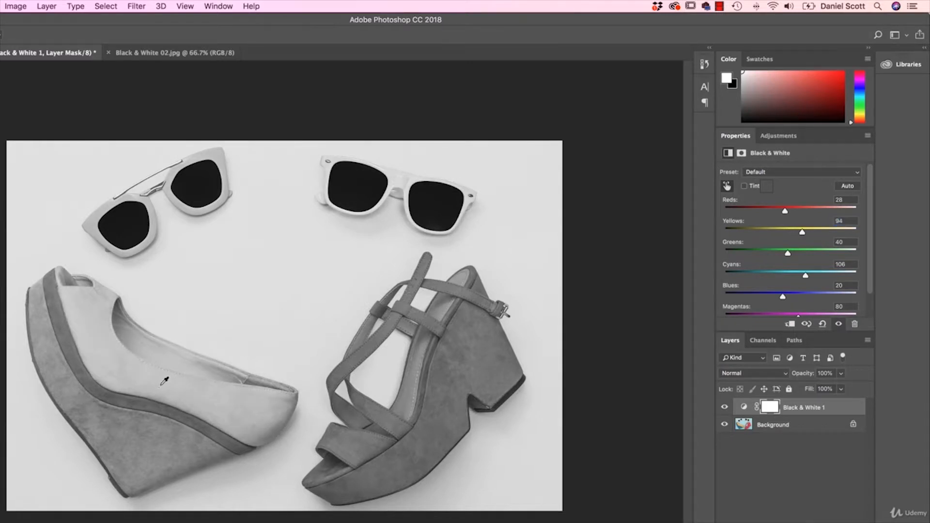
Add a Black & White adjustment layer to Black & White 02.jpg and return to Black & White 01.jpg
{"action": "left_click", "coordinate": [136, 54]}
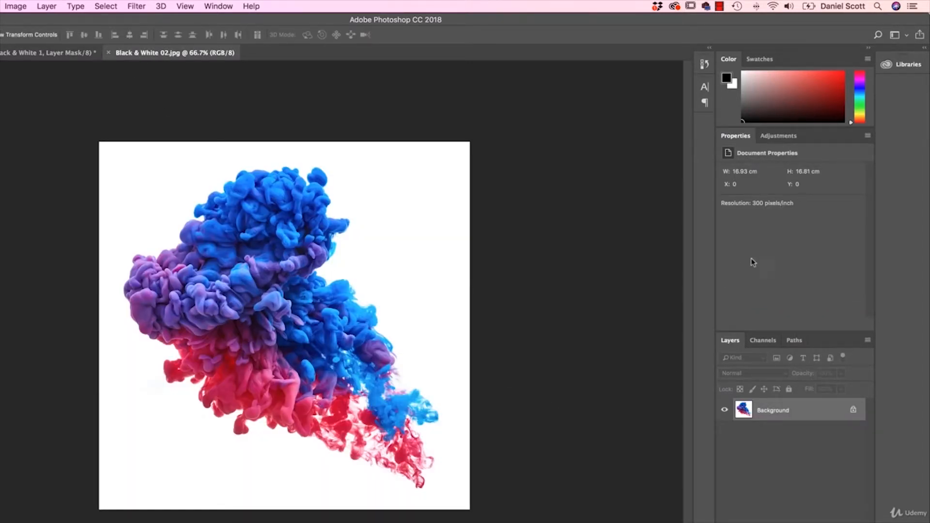
{"action": "left_click", "coordinate": [778, 137]}
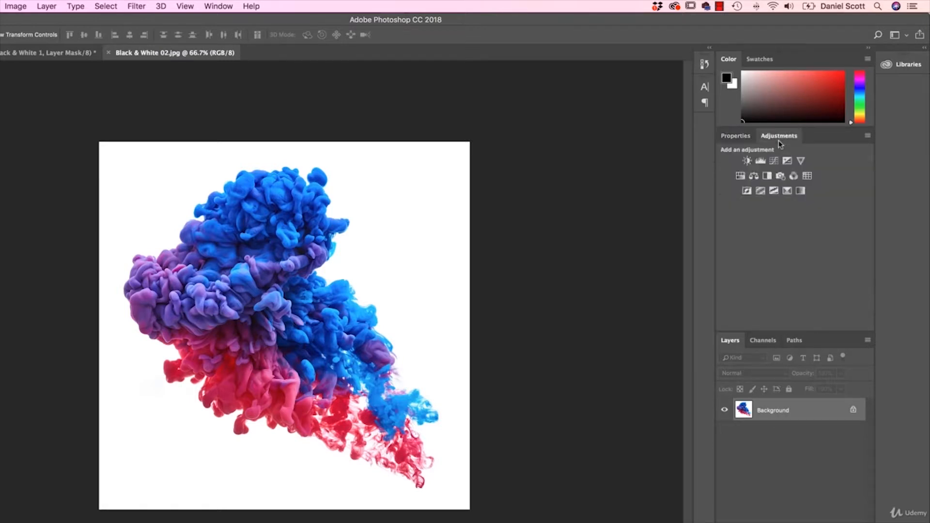
{"action": "left_click", "coordinate": [767, 176]}
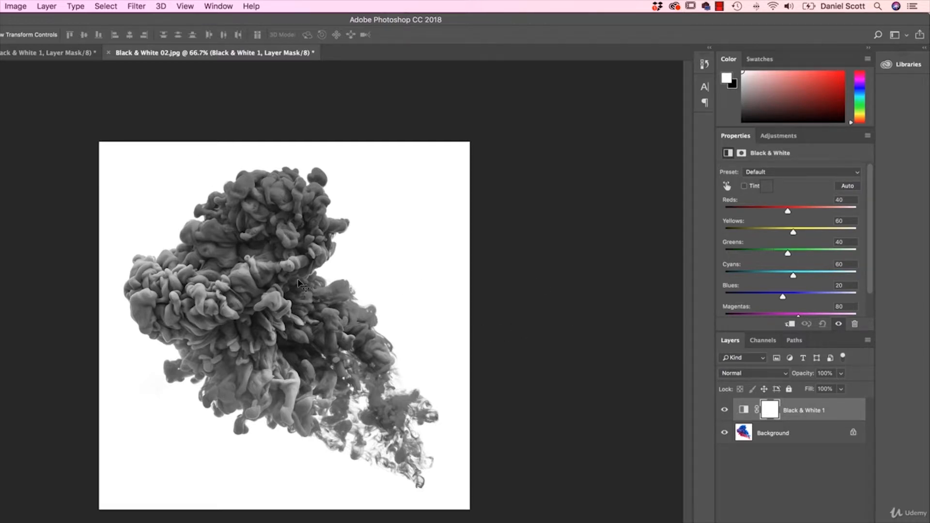
{"action": "left_click", "coordinate": [39, 50]}
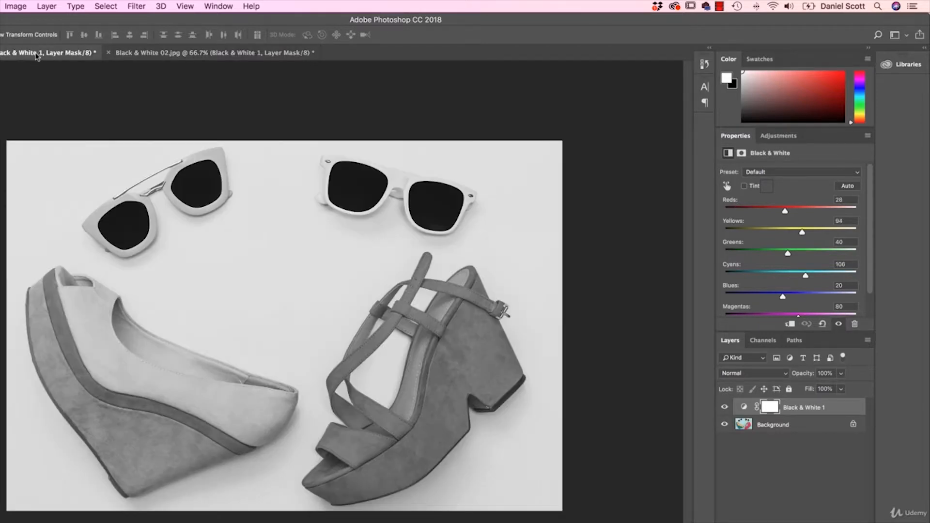
In Black & White 02.jpg, set Reds to 18, enable the on-image targeted adjustment, and check the original ink colors
{"action": "left_click", "coordinate": [180, 53]}
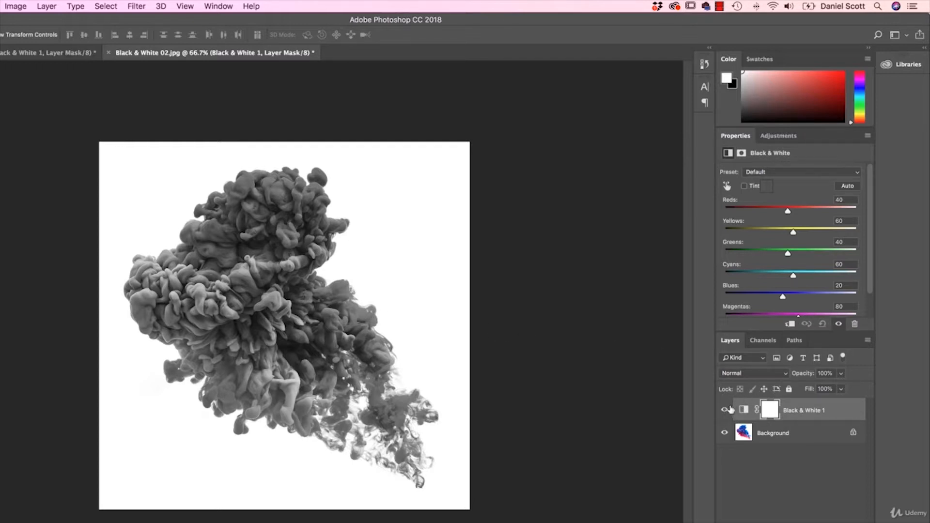
{"action": "mouse_move", "coordinate": [786, 216]}
{"action": "left_mouse_down"}
{"action": "mouse_move", "coordinate": [804, 216]}
{"action": "mouse_move", "coordinate": [782, 218]}
{"action": "left_mouse_up"}
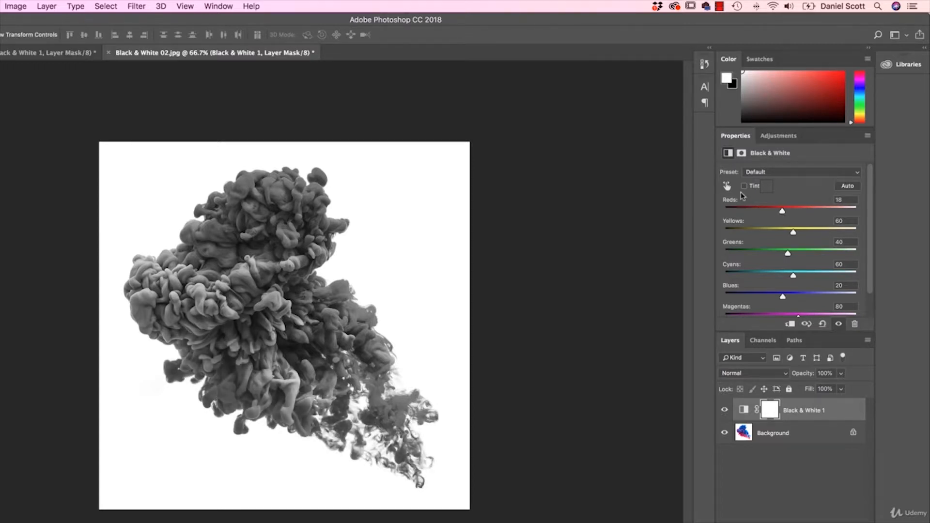
{"action": "left_click", "coordinate": [726, 186]}
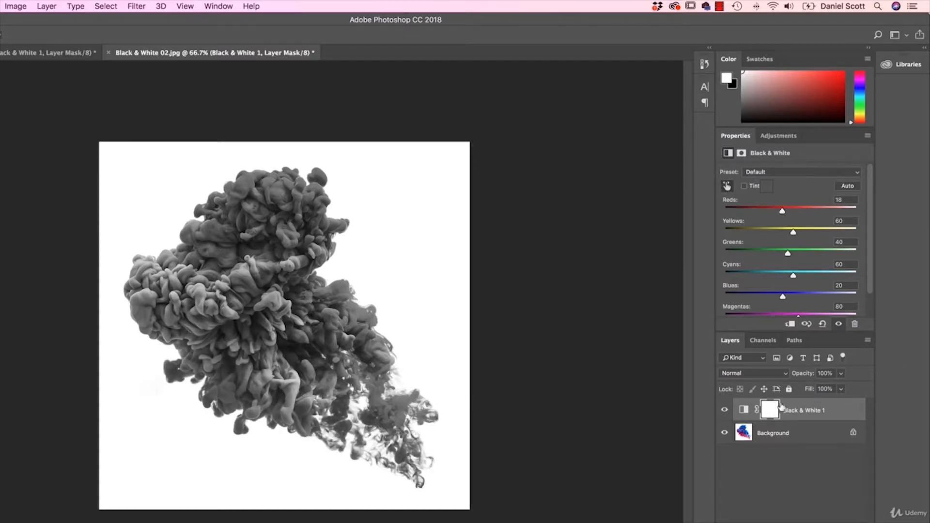
{"action": "left_click", "coordinate": [724, 410]}
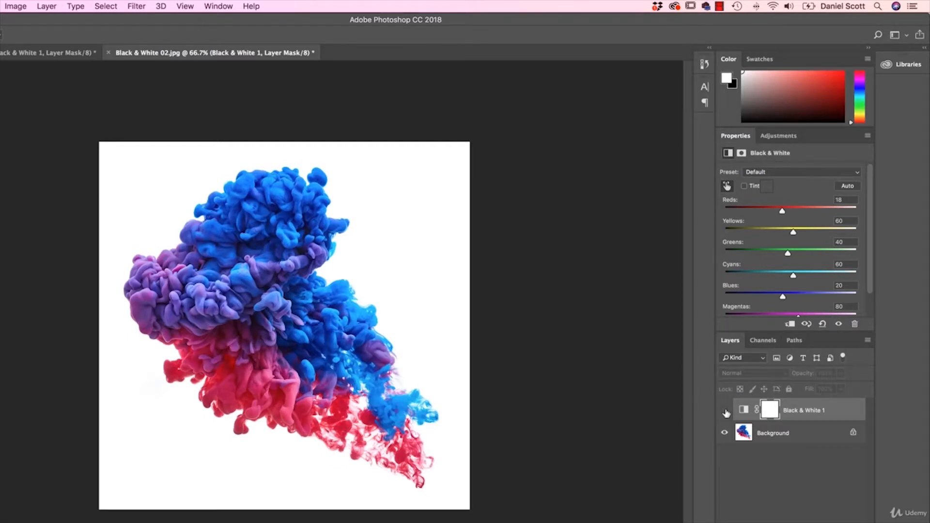
{"action": "left_click", "coordinate": [724, 410]}
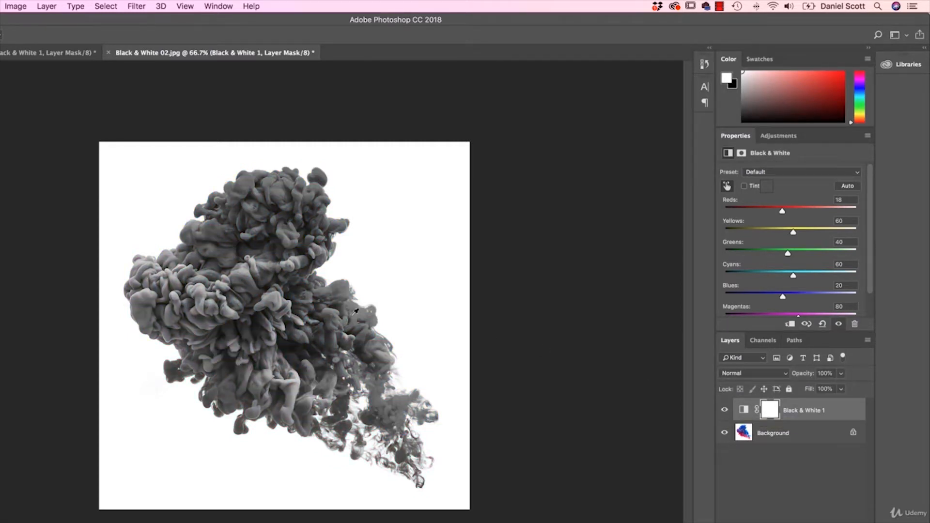
Adjust the ink tones directly on the image to Blues -6, Magentas 12 and Reds 19, and turn the targeted adjustment off
{"action": "mouse_move", "coordinate": [356, 310]}
{"action": "left_mouse_down"}
{"action": "mouse_move", "coordinate": [363, 323]}
{"action": "mouse_move", "coordinate": [341, 322]}
{"action": "left_mouse_up"}
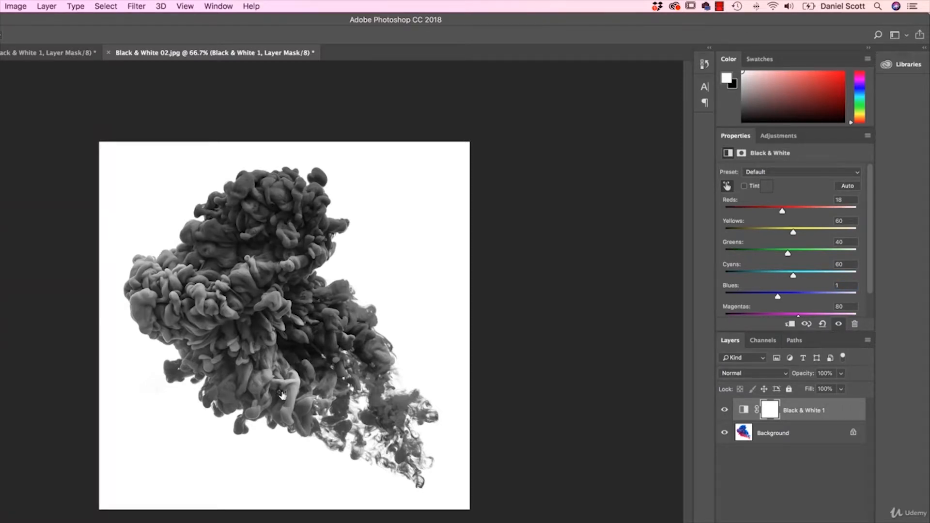
{"action": "left_click_drag", "start_coordinate": [282, 395], "coordinate": [260, 394]}
{"action": "mouse_move", "coordinate": [194, 326]}
{"action": "left_mouse_down"}
{"action": "mouse_move", "coordinate": [182, 325]}
{"action": "mouse_move", "coordinate": [193, 323]}
{"action": "left_mouse_up"}
{"action": "left_click_drag", "start_coordinate": [298, 376], "coordinate": [261, 383]}
{"action": "mouse_move", "coordinate": [212, 312]}
{"action": "left_mouse_down"}
{"action": "mouse_move", "coordinate": [189, 309]}
{"action": "mouse_move", "coordinate": [212, 308]}
{"action": "left_mouse_up"}
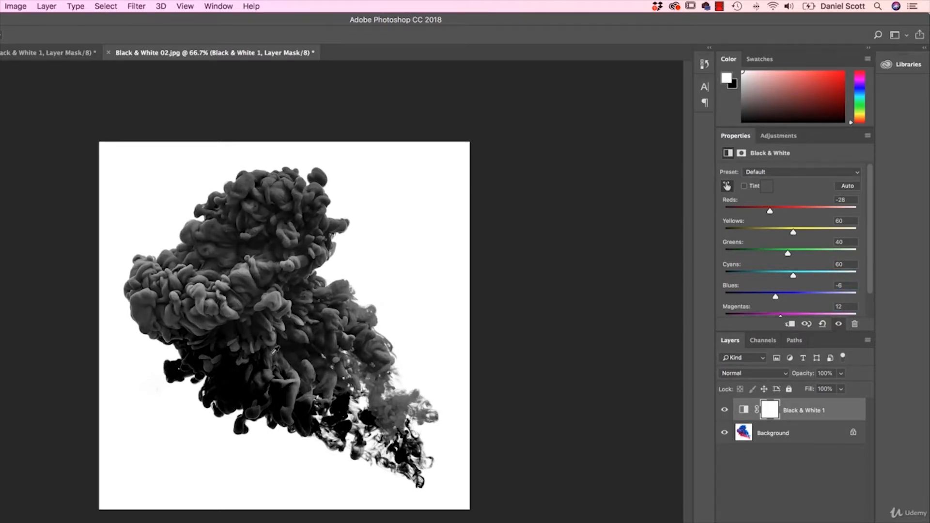
{"action": "mouse_move", "coordinate": [244, 400]}
{"action": "left_mouse_down"}
{"action": "mouse_move", "coordinate": [263, 412]}
{"action": "mouse_move", "coordinate": [241, 398]}
{"action": "left_mouse_up"}
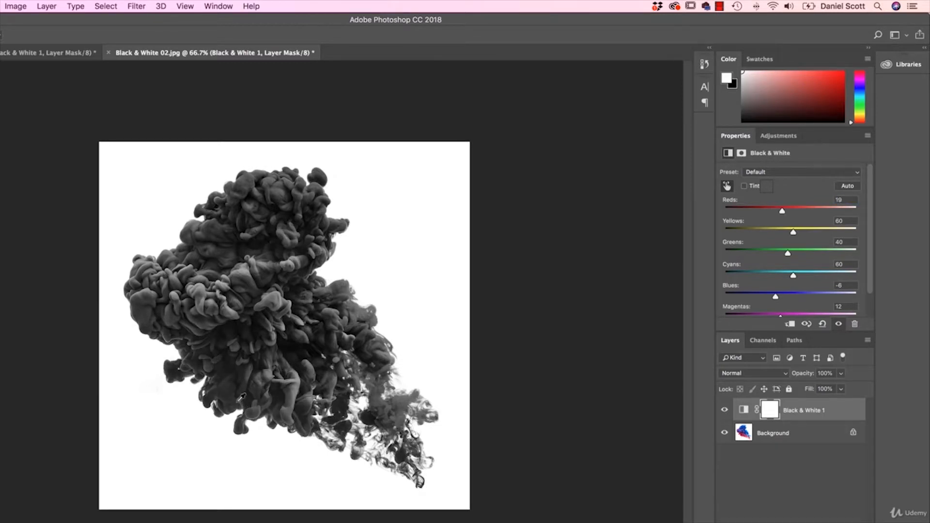
{"action": "left_click", "coordinate": [727, 186]}
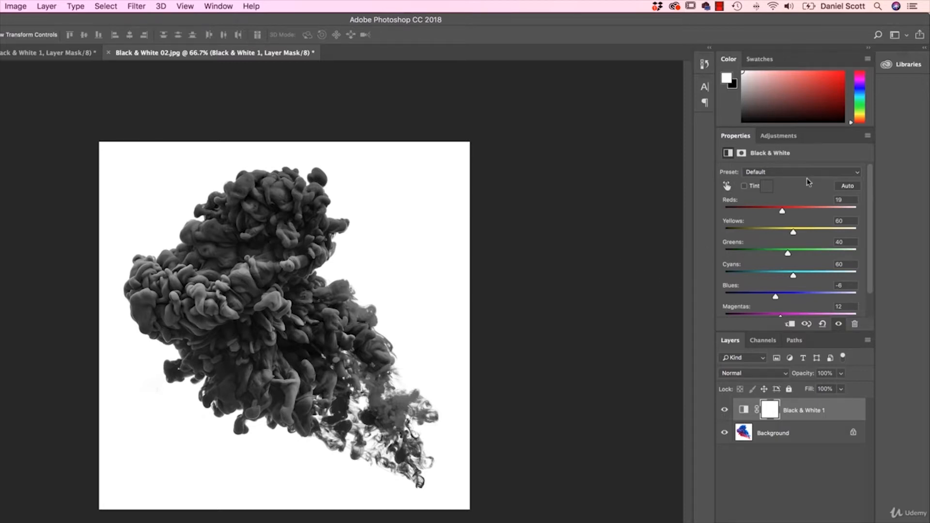
Enable the tint on the Black & White adjustment and choose a vivid pink with a hue of 333° as its color
{"action": "left_click", "coordinate": [744, 186]}
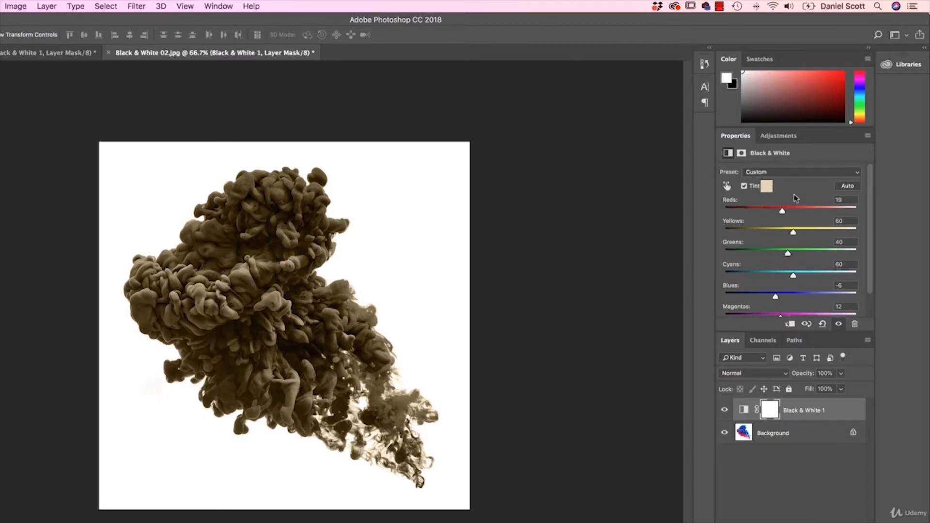
{"action": "left_click", "coordinate": [767, 186]}
{"action": "left_click", "coordinate": [602, 247]}
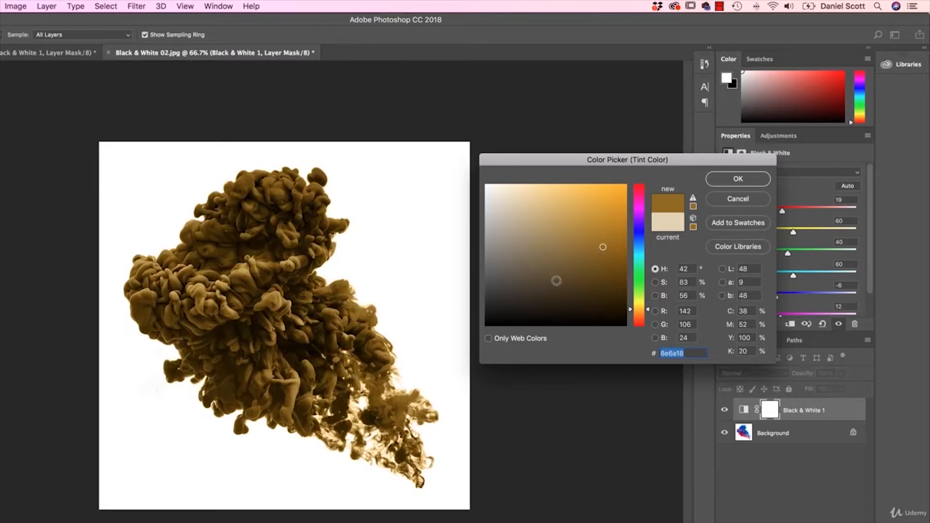
{"action": "left_click", "coordinate": [556, 281]}
{"action": "left_click_drag", "start_coordinate": [649, 312], "coordinate": [650, 194]}
{"action": "left_click", "coordinate": [582, 204]}
{"action": "left_click", "coordinate": [601, 197]}
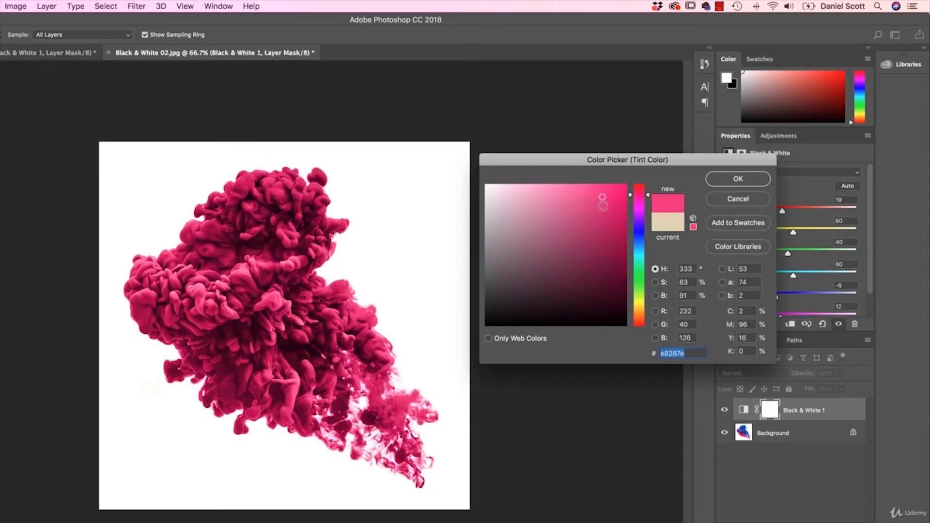
{"action": "left_click", "coordinate": [613, 196]}
{"action": "left_click", "coordinate": [737, 180]}
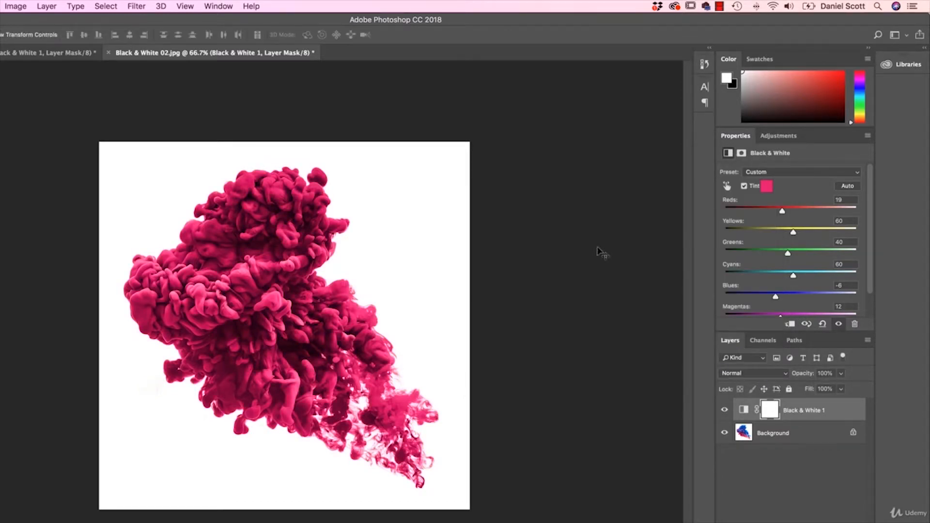
Lighten the tinted ink using the on-image targeted adjustment to Blues 37, Reds 42 and Magentas 14
{"action": "left_click", "coordinate": [726, 186]}
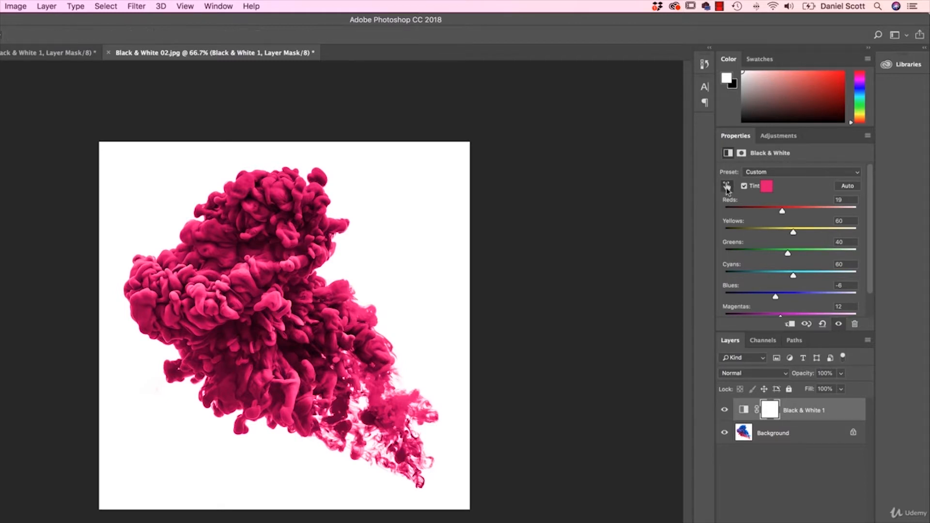
{"action": "mouse_move", "coordinate": [282, 264]}
{"action": "left_mouse_down"}
{"action": "mouse_move", "coordinate": [265, 264]}
{"action": "mouse_move", "coordinate": [308, 271]}
{"action": "left_mouse_up"}
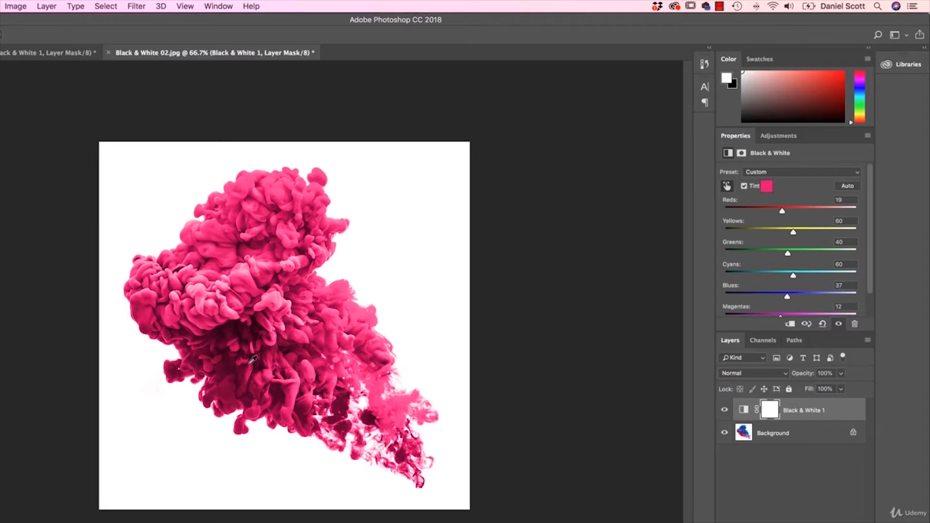
{"action": "mouse_move", "coordinate": [242, 378]}
{"action": "left_mouse_down"}
{"action": "mouse_move", "coordinate": [256, 381]}
{"action": "mouse_move", "coordinate": [235, 369]}
{"action": "left_mouse_up"}
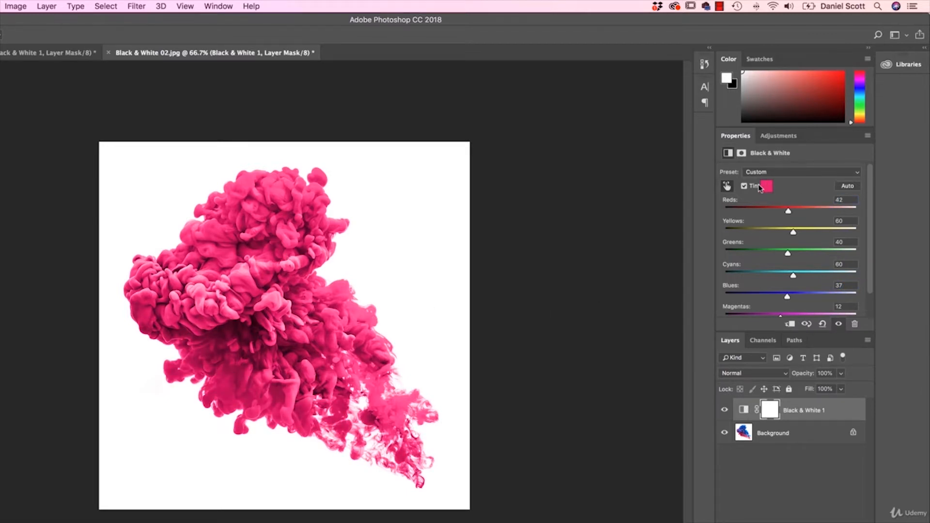
{"action": "left_click_drag", "start_coordinate": [246, 337], "coordinate": [249, 339]}
Compare the pink-tinted ink with its original colors by toggling the Black & White adjustment layer's visibility
{"action": "left_click", "coordinate": [725, 411]}
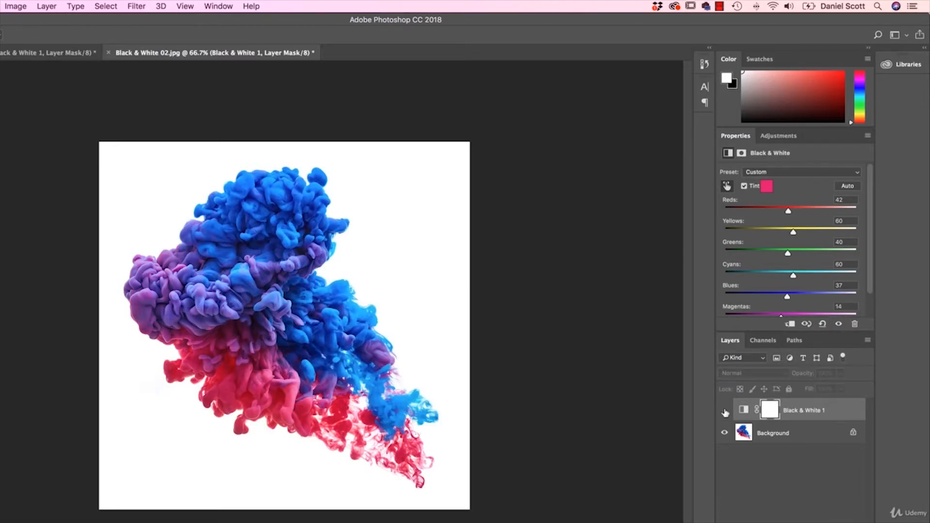
{"action": "left_click", "coordinate": [724, 411]}
{"action": "left_click", "coordinate": [725, 411]}
{"action": "left_click", "coordinate": [725, 411]}
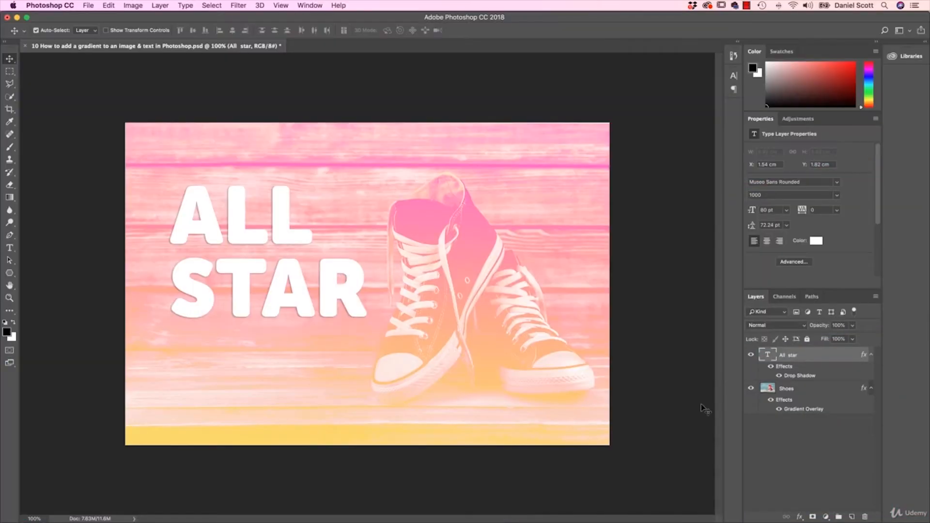
Compare the finished shoes design with and without the Shoes layer's gradient overlay effect
{"action": "left_click", "coordinate": [770, 400]}
{"action": "left_click", "coordinate": [770, 400]}
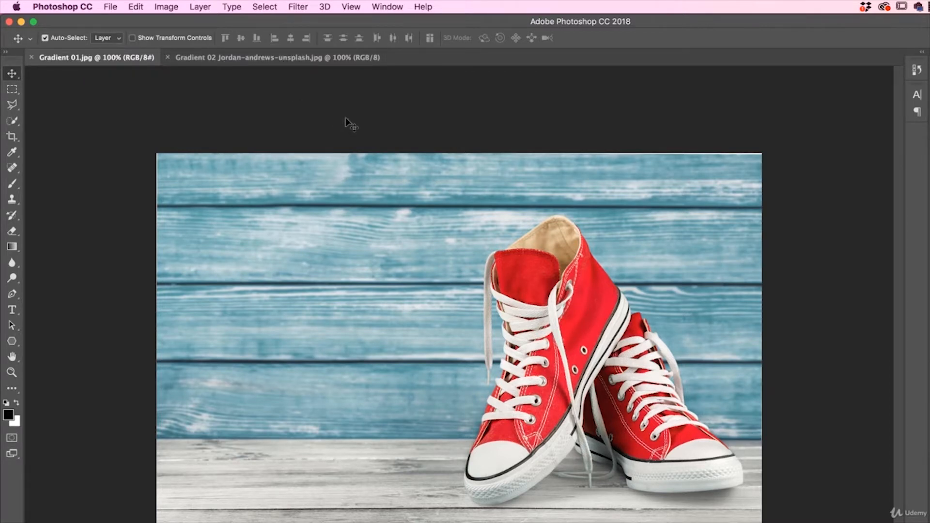
Add the white text "ALL STAR" on two lines beside the shoes in Gradient 01.jpg, in Museo Sans Rounded 1000 at 80 pt
{"action": "left_click", "coordinate": [293, 129]}
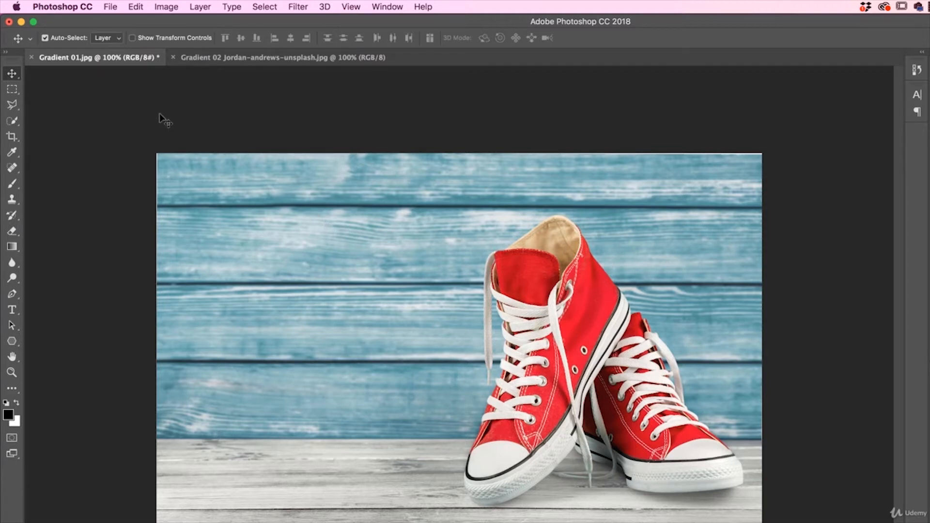
{"action": "left_click", "coordinate": [13, 310]}
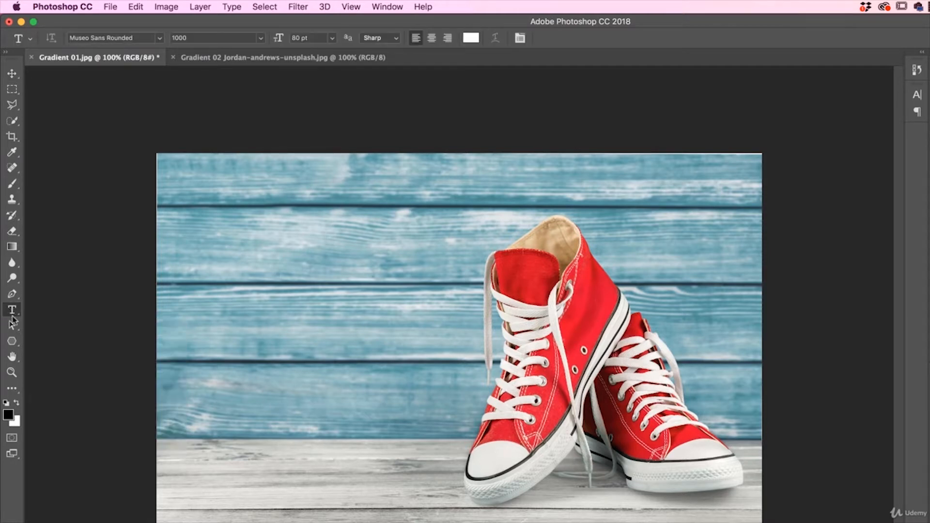
{"action": "left_click", "coordinate": [249, 286]}
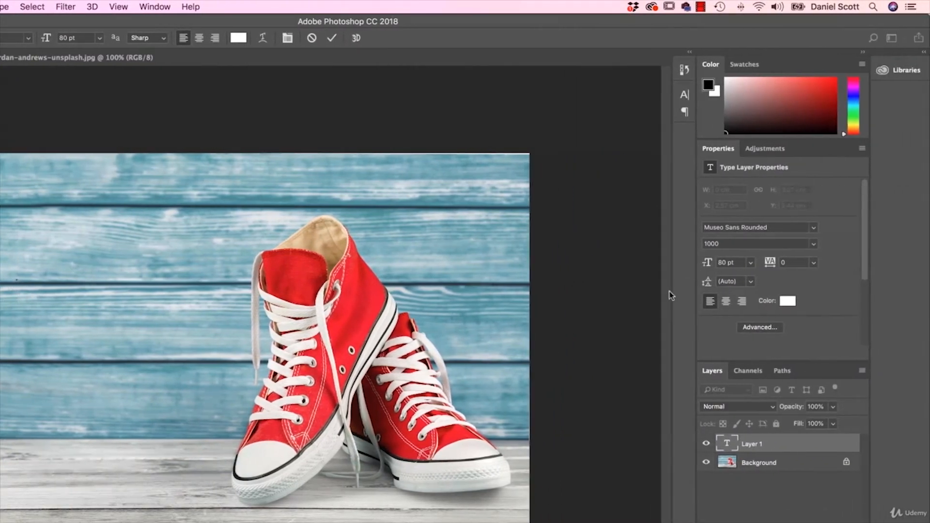
{"action": "left_click", "coordinate": [727, 262]}
{"action": "left_click", "coordinate": [814, 229]}
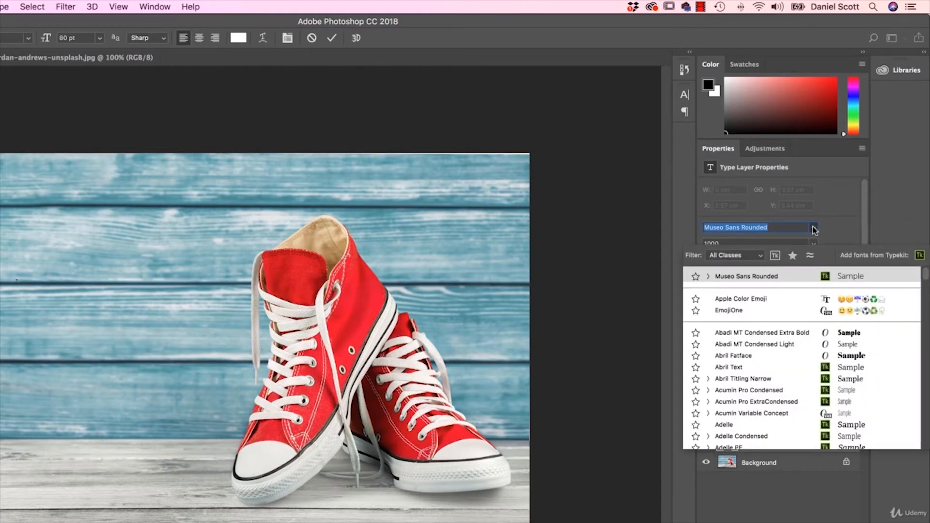
{"action": "left_click", "coordinate": [813, 228]}
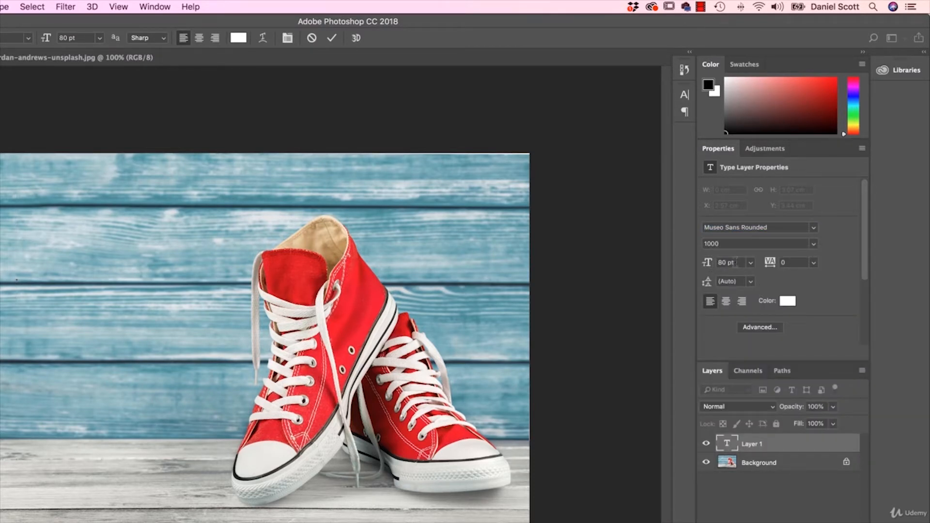
{"action": "left_click", "coordinate": [736, 262]}
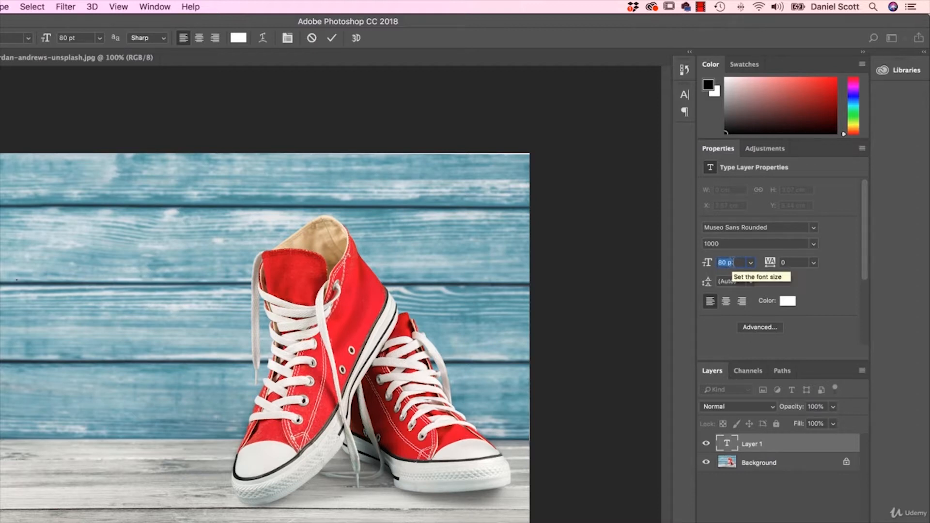
{"action": "left_click", "coordinate": [17, 280]}
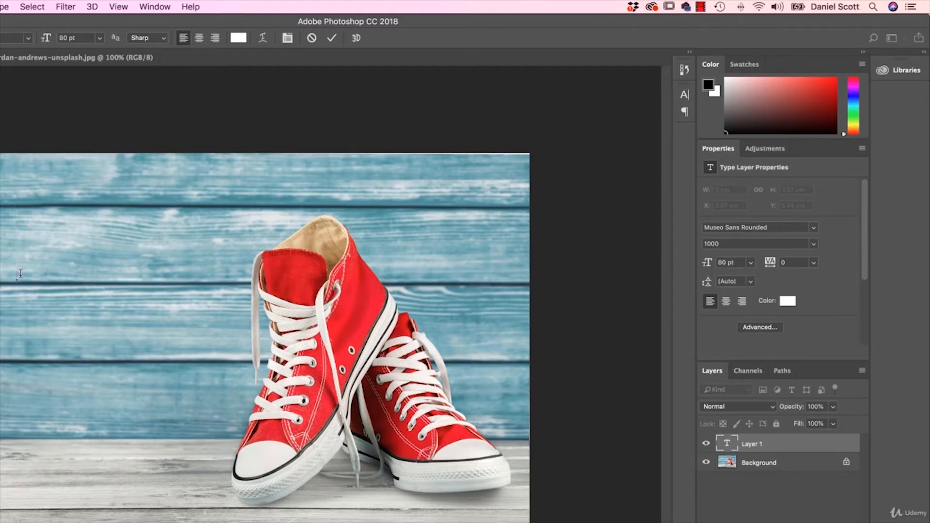
{"action": "type", "text": "ALL "}
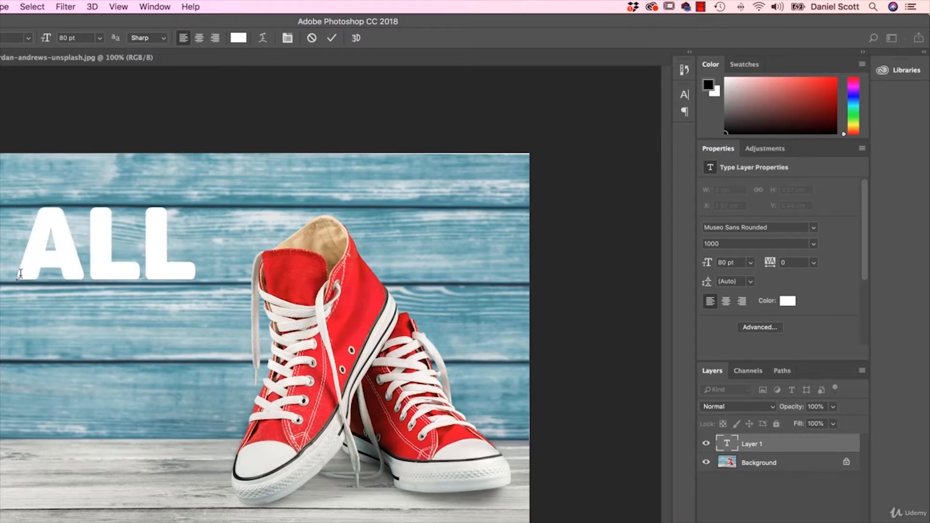
{"action": "type", "text": "STAR"}
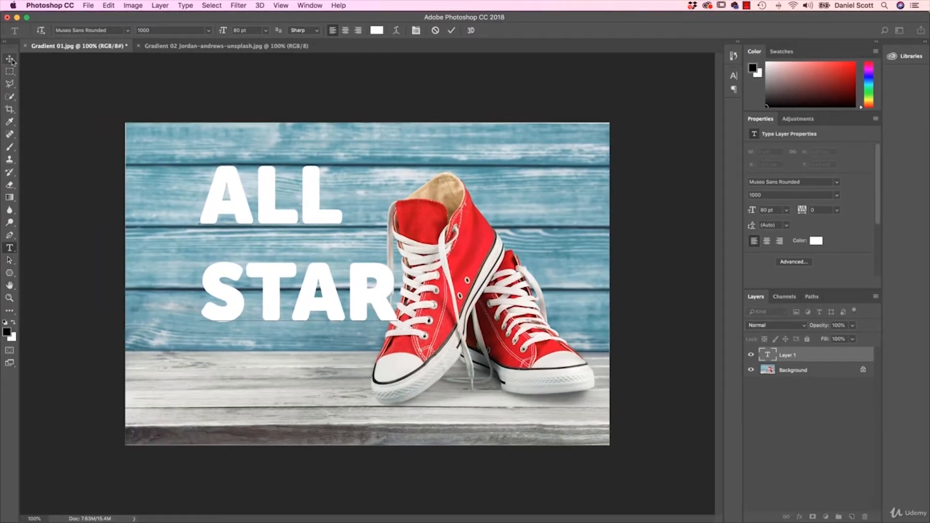
Move the "ALL STAR" text to X 1.54 cm, Y 1.82 cm and recolor it red
{"action": "left_click", "coordinate": [10, 59]}
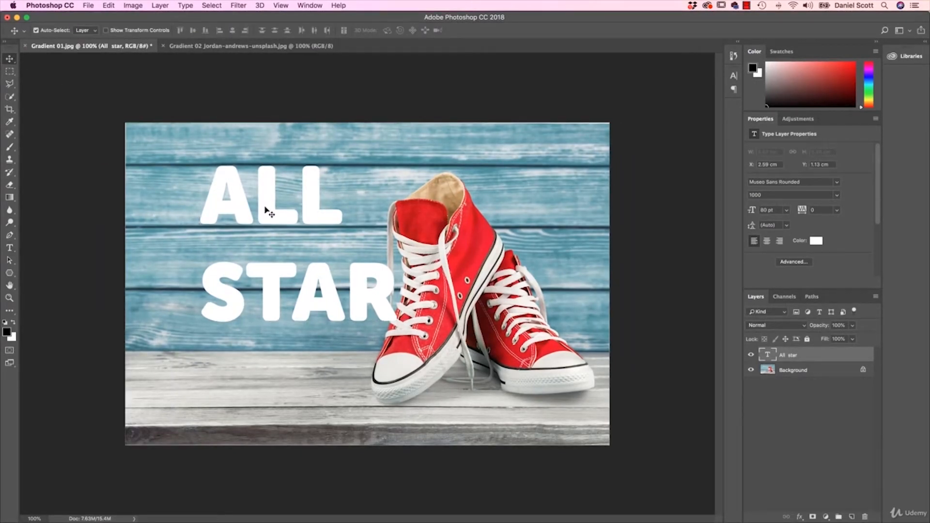
{"action": "left_click_drag", "start_coordinate": [267, 210], "coordinate": [236, 229]}
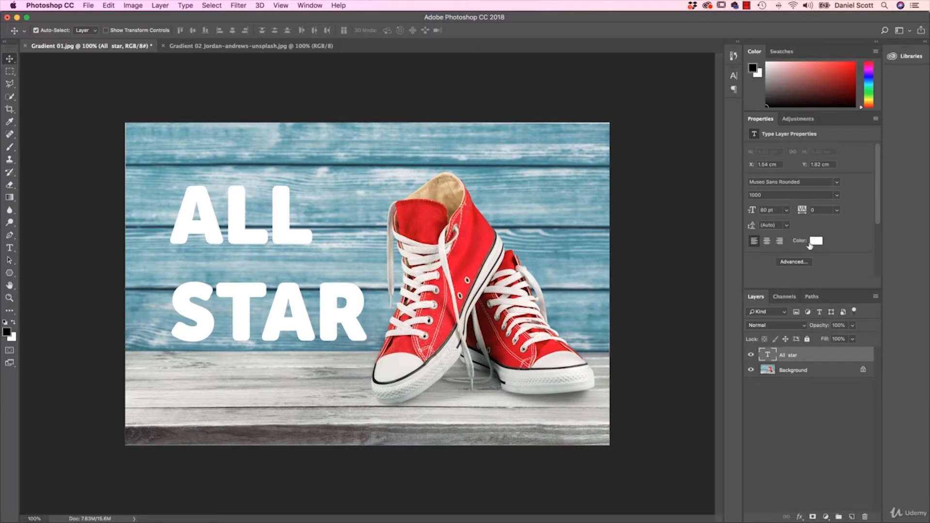
{"action": "left_click", "coordinate": [816, 242]}
{"action": "left_click_drag", "start_coordinate": [643, 236], "coordinate": [664, 188]}
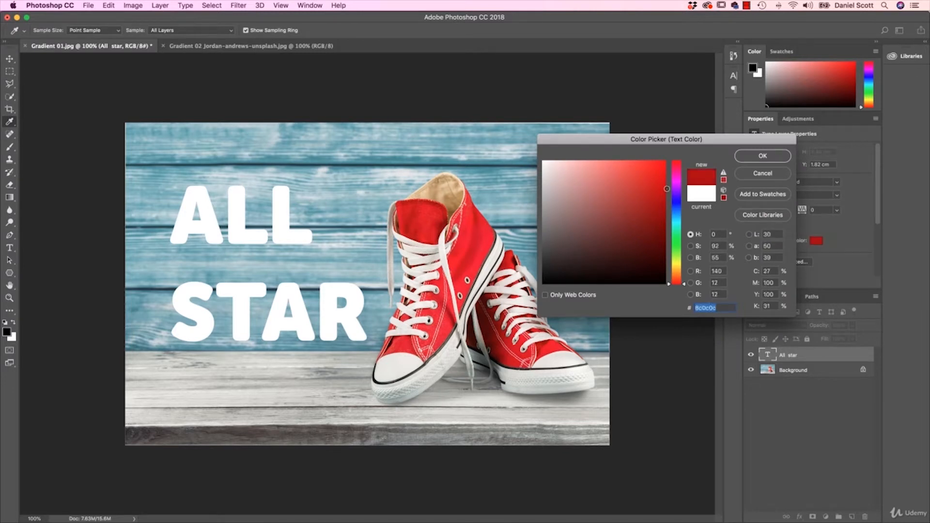
{"action": "left_click", "coordinate": [771, 158]}
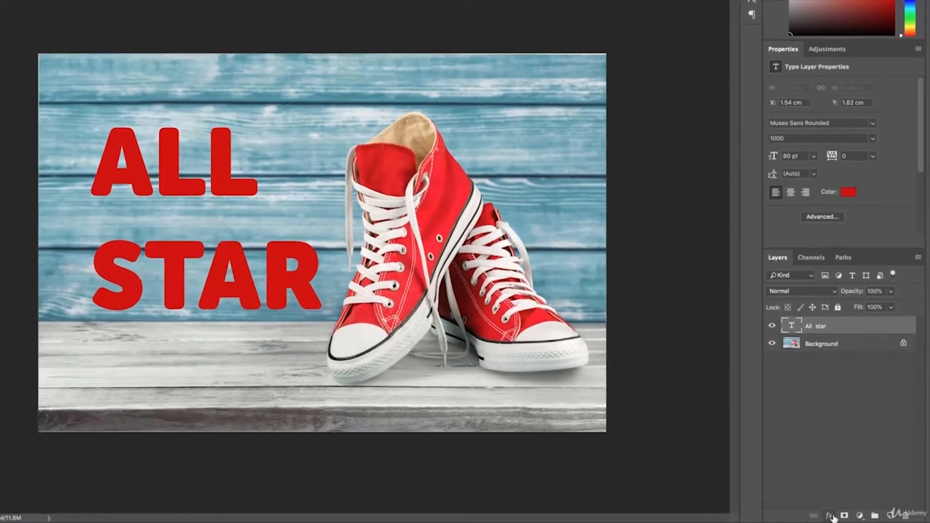
Add a Gradient Overlay layer style to the "ALL STAR" text layer
{"action": "left_click", "coordinate": [800, 516]}
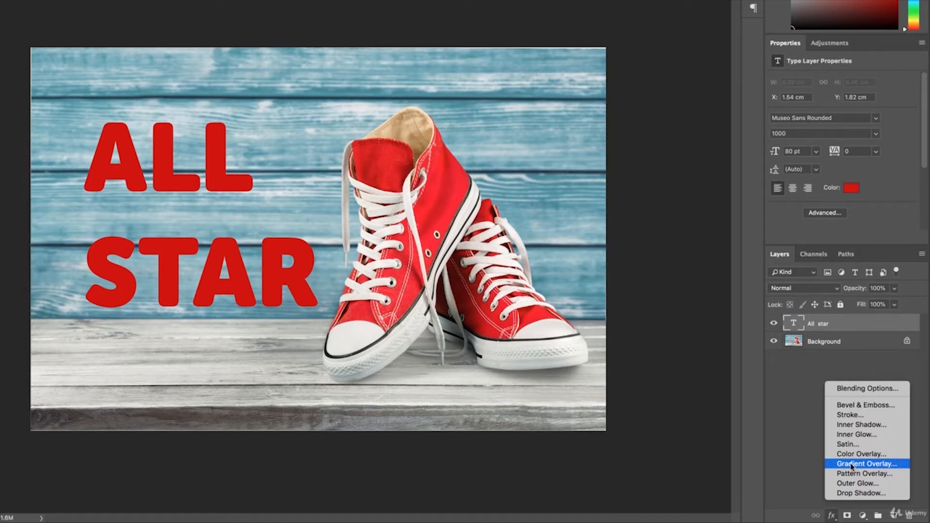
{"action": "left_click", "coordinate": [839, 464]}
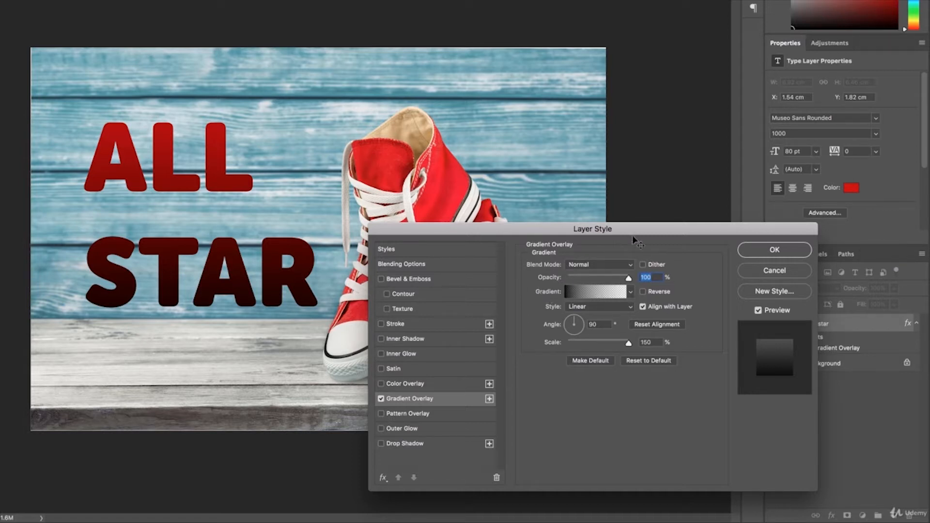
{"action": "left_click_drag", "start_coordinate": [646, 223], "coordinate": [617, 77]}
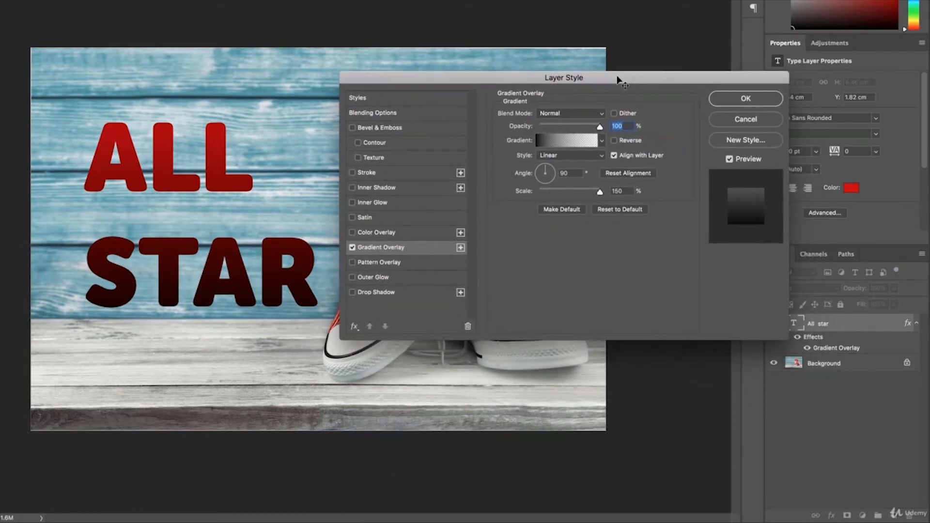
Try various preset gradients on the "ALL STAR" text, including violet-orange, blue-yellow, rainbow and striped ones
{"action": "left_click", "coordinate": [601, 140]}
{"action": "left_click", "coordinate": [545, 163]}
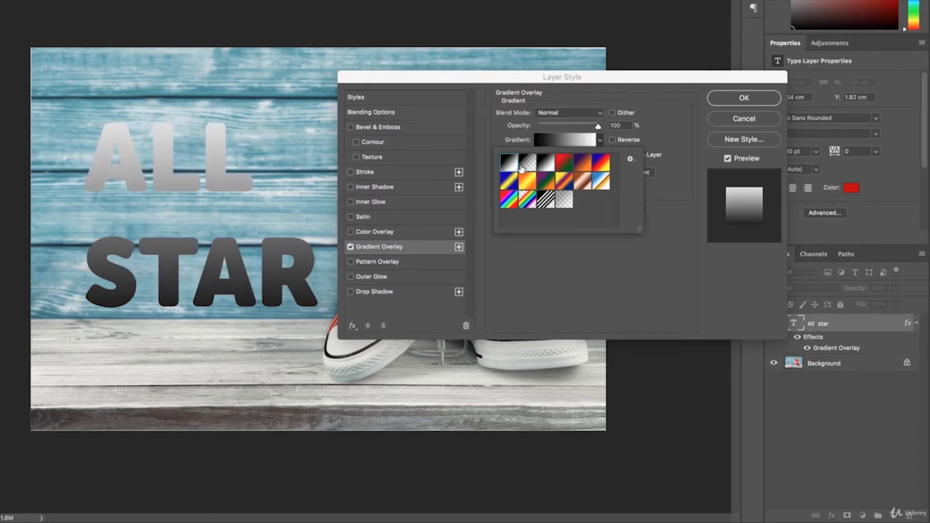
{"action": "left_click", "coordinate": [558, 167]}
{"action": "left_click", "coordinate": [583, 165]}
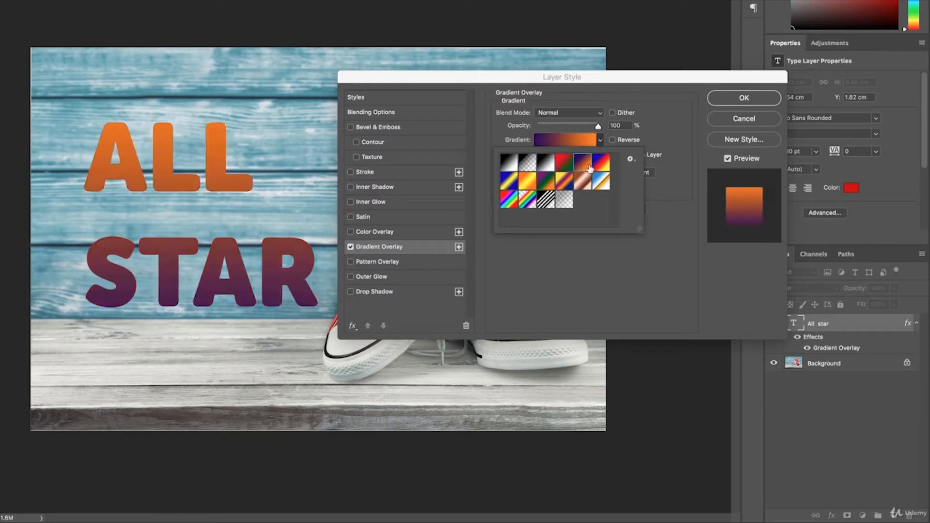
{"action": "left_click", "coordinate": [603, 167]}
{"action": "left_click", "coordinate": [600, 181]}
{"action": "left_click", "coordinate": [583, 181]}
{"action": "left_click", "coordinate": [583, 163]}
{"action": "left_click", "coordinate": [563, 184]}
{"action": "left_click", "coordinate": [545, 182]}
{"action": "left_click", "coordinate": [527, 182]}
{"action": "left_click", "coordinate": [508, 182]}
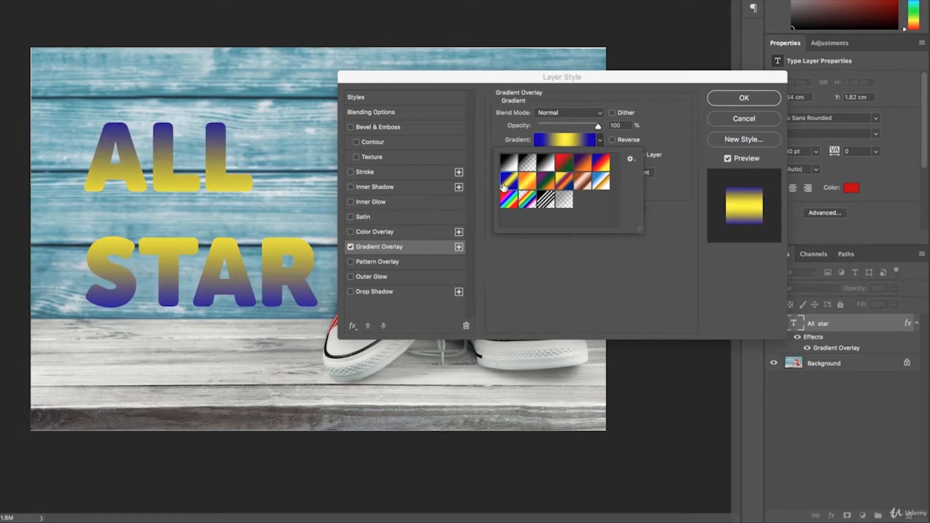
{"action": "left_click", "coordinate": [509, 204]}
{"action": "left_click", "coordinate": [528, 204]}
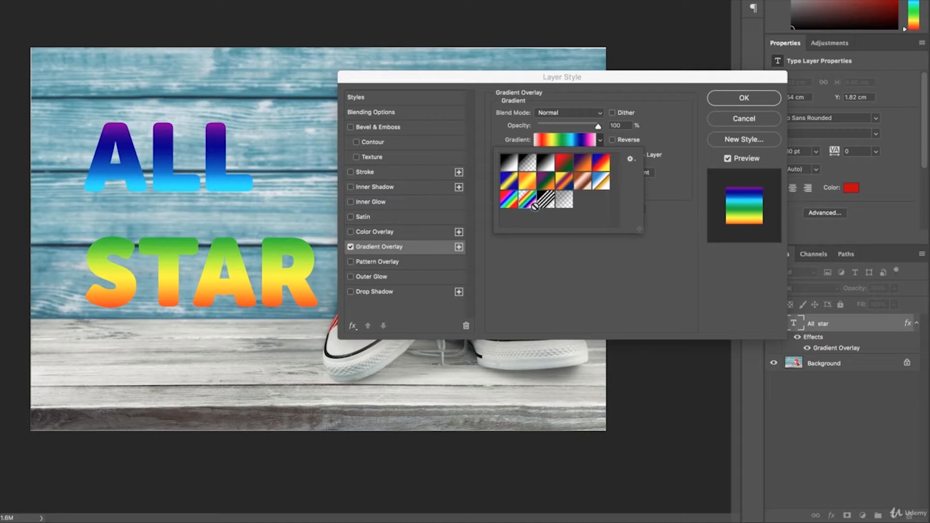
{"action": "left_click", "coordinate": [509, 204]}
{"action": "left_click", "coordinate": [527, 204]}
{"action": "left_click", "coordinate": [545, 200]}
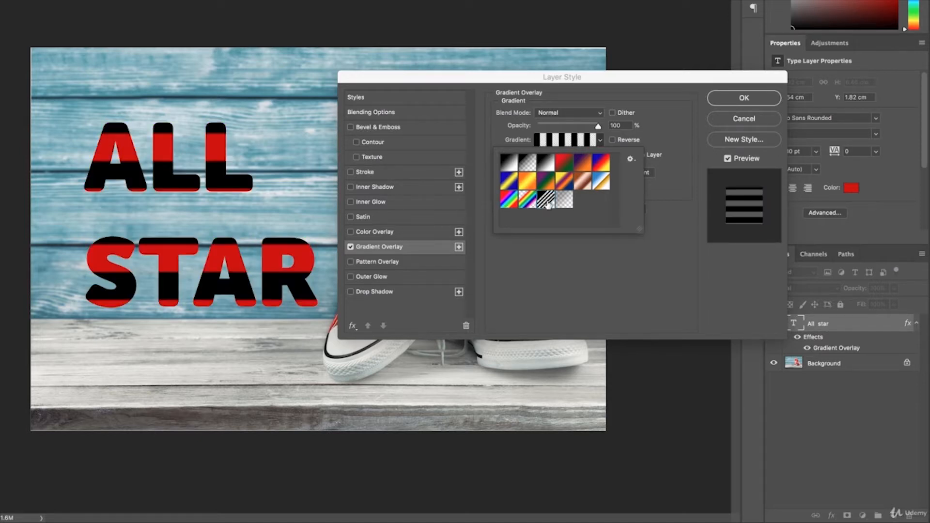
{"action": "left_click", "coordinate": [524, 202]}
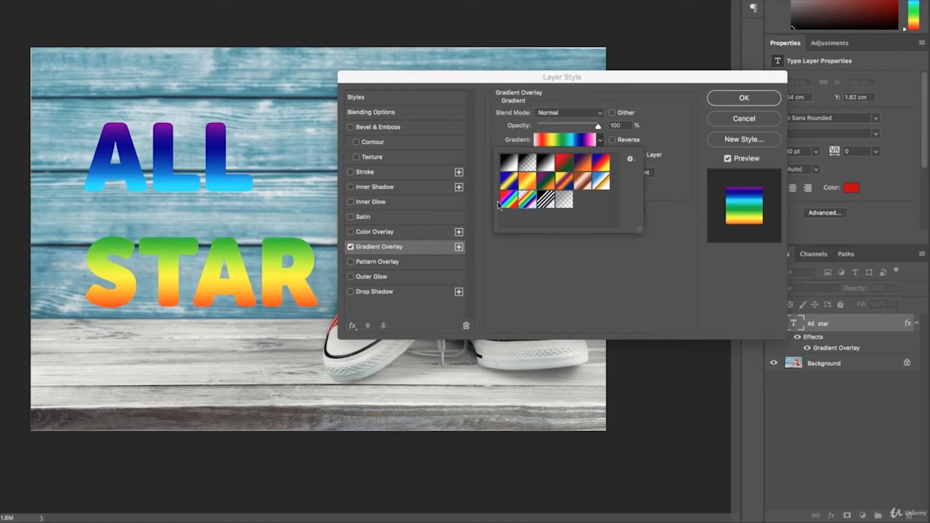
Apply the black-to-white Foreground to Background preset and recolor its black stop bright blue with hue 195°
{"action": "left_click", "coordinate": [512, 166]}
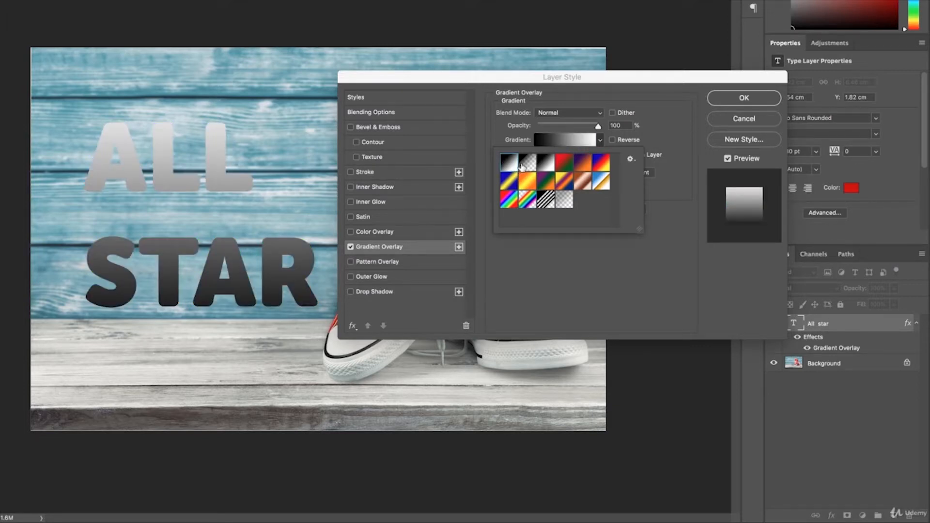
{"action": "left_click", "coordinate": [600, 141]}
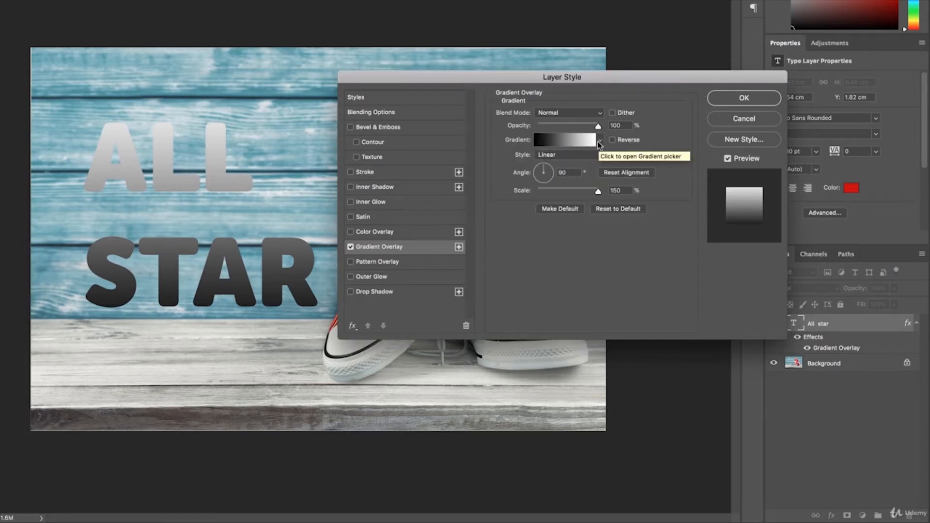
{"action": "left_click", "coordinate": [570, 143]}
{"action": "mouse_move", "coordinate": [538, 77]}
{"action": "left_mouse_down"}
{"action": "mouse_move", "coordinate": [272, 86]}
{"action": "mouse_move", "coordinate": [591, 80]}
{"action": "mouse_move", "coordinate": [532, 84]}
{"action": "left_mouse_up"}
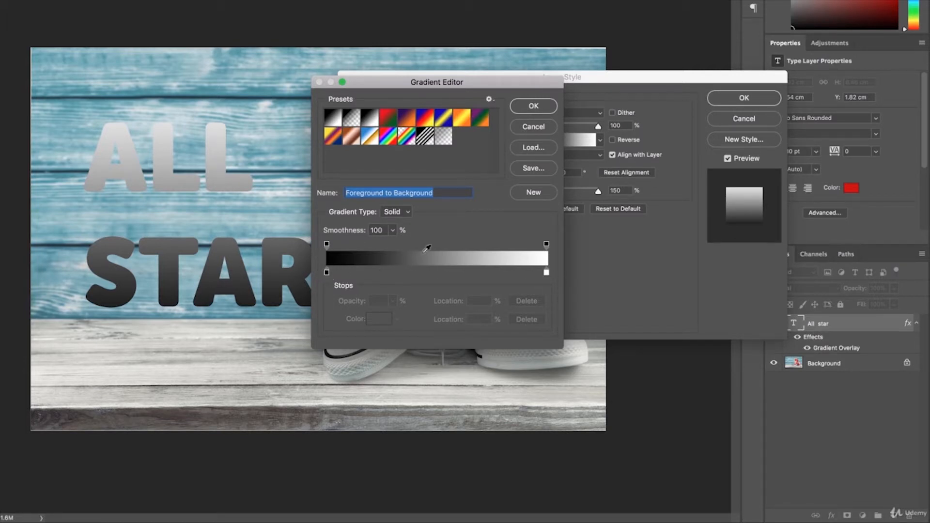
{"action": "double_click", "coordinate": [327, 273]}
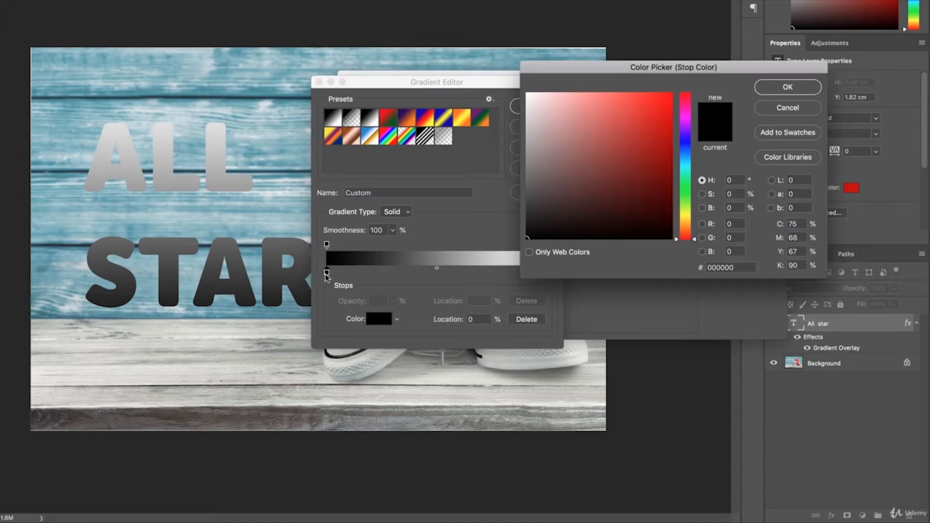
{"action": "left_click_drag", "start_coordinate": [697, 239], "coordinate": [696, 160]}
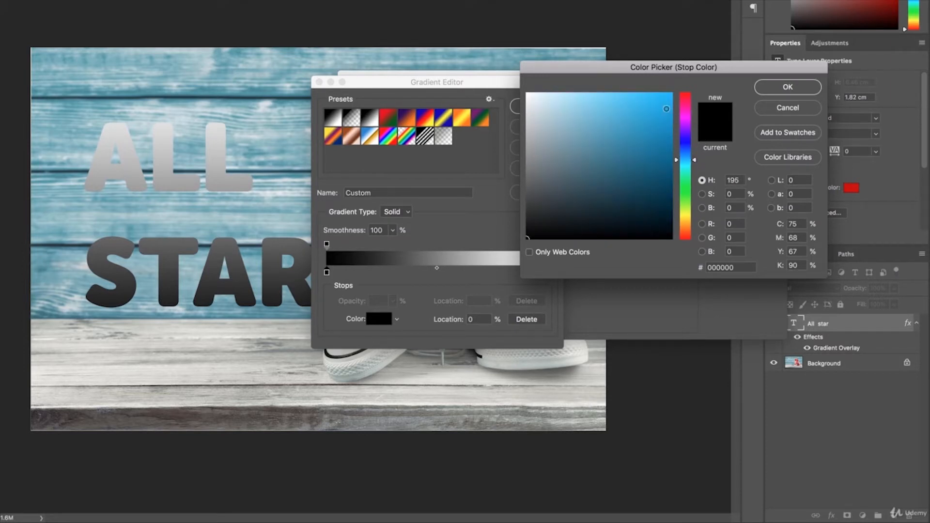
{"action": "left_click", "coordinate": [666, 108]}
{"action": "left_click", "coordinate": [792, 90]}
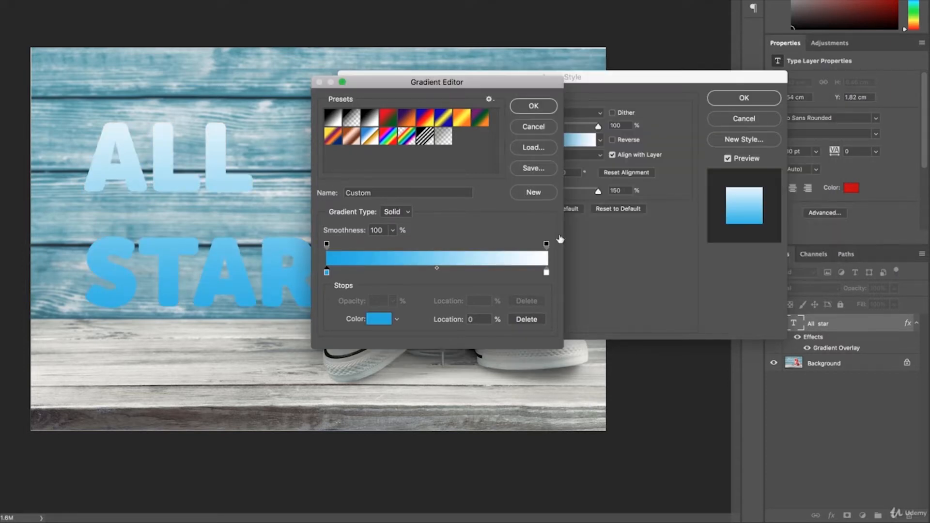
Recolor the gradient's white end stop to magenta #d21ee7 and accept the edited gradient
{"action": "double_click", "coordinate": [545, 272]}
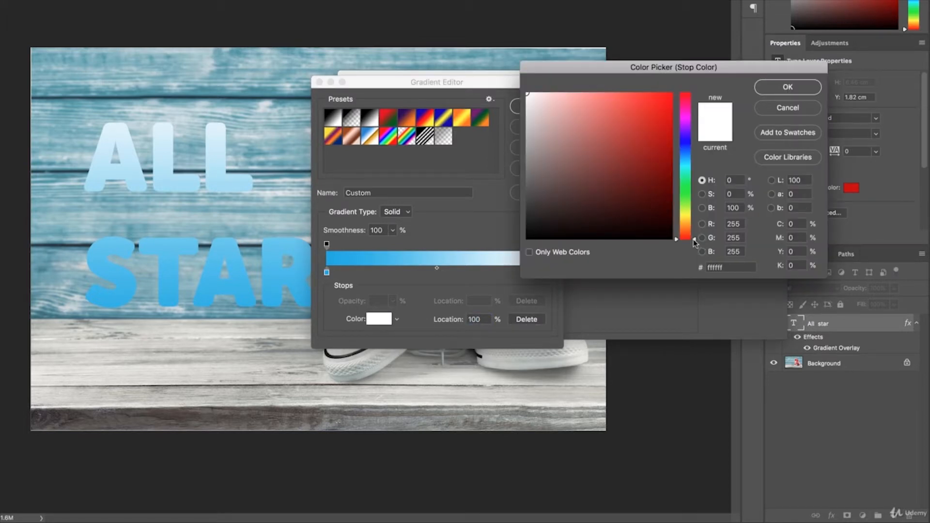
{"action": "left_click_drag", "start_coordinate": [695, 240], "coordinate": [694, 143]}
{"action": "left_click_drag", "start_coordinate": [697, 169], "coordinate": [695, 121]}
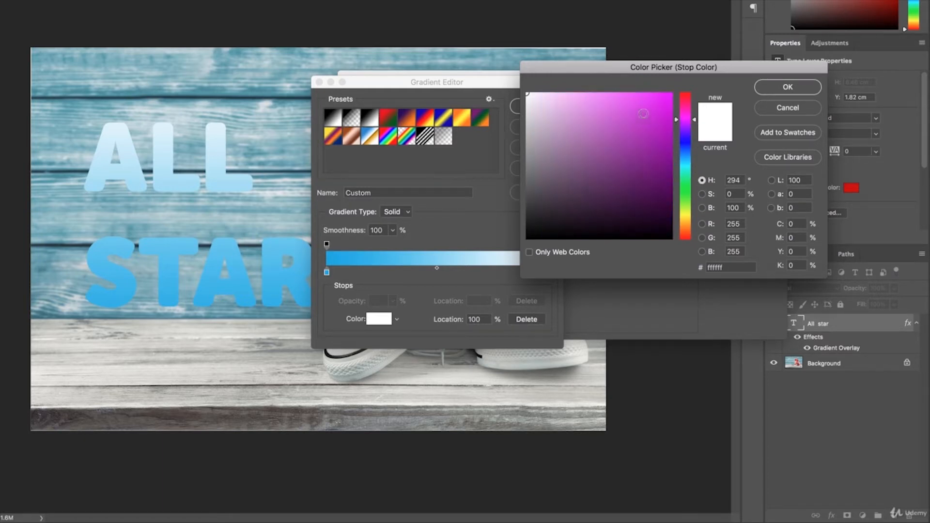
{"action": "left_click", "coordinate": [653, 106]}
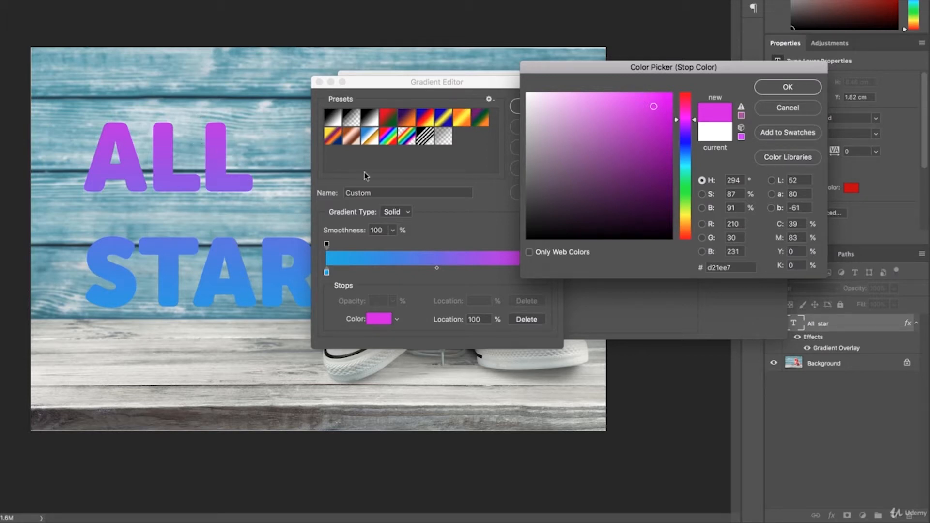
{"action": "left_click", "coordinate": [814, 91]}
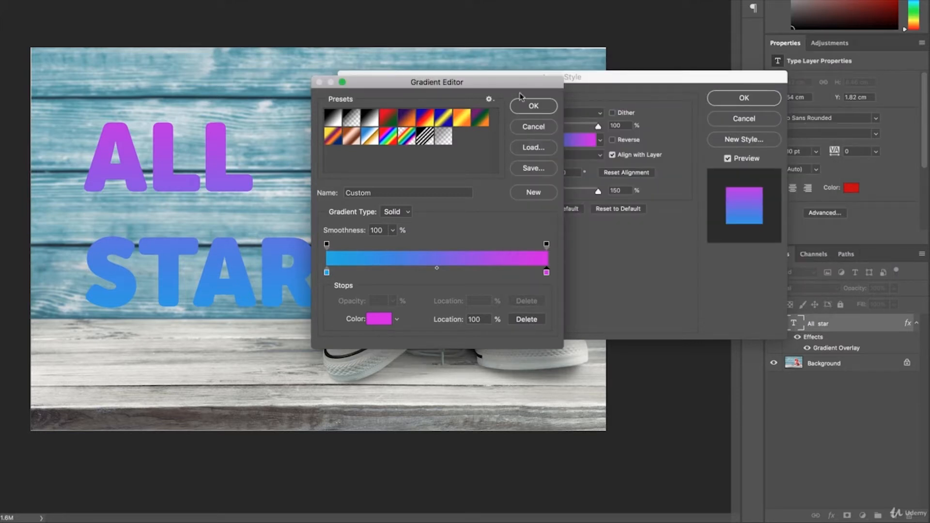
{"action": "left_click", "coordinate": [539, 106]}
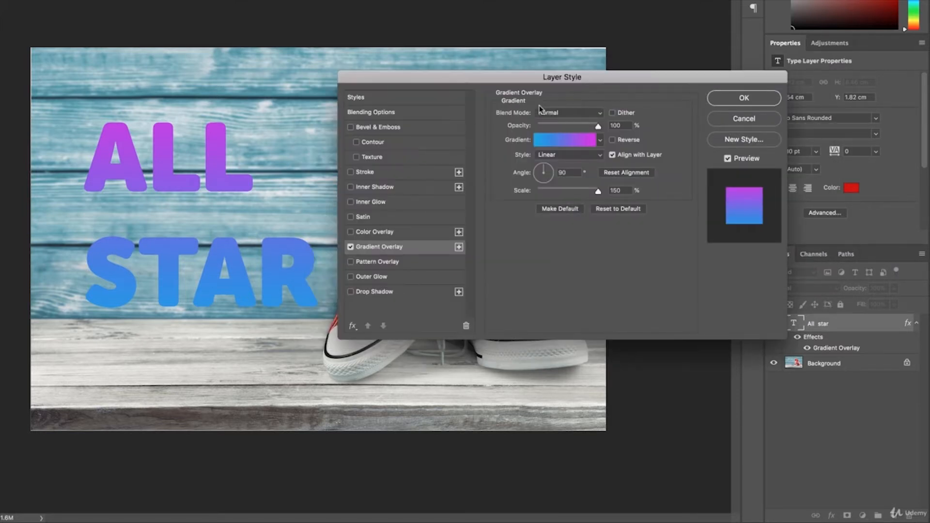
Preview the text gradient reversed and at 177°, and set its angle to 86° with Reverse off
{"action": "left_click", "coordinate": [612, 140]}
{"action": "left_click", "coordinate": [611, 139]}
{"action": "left_click", "coordinate": [539, 167]}
{"action": "left_click", "coordinate": [535, 171]}
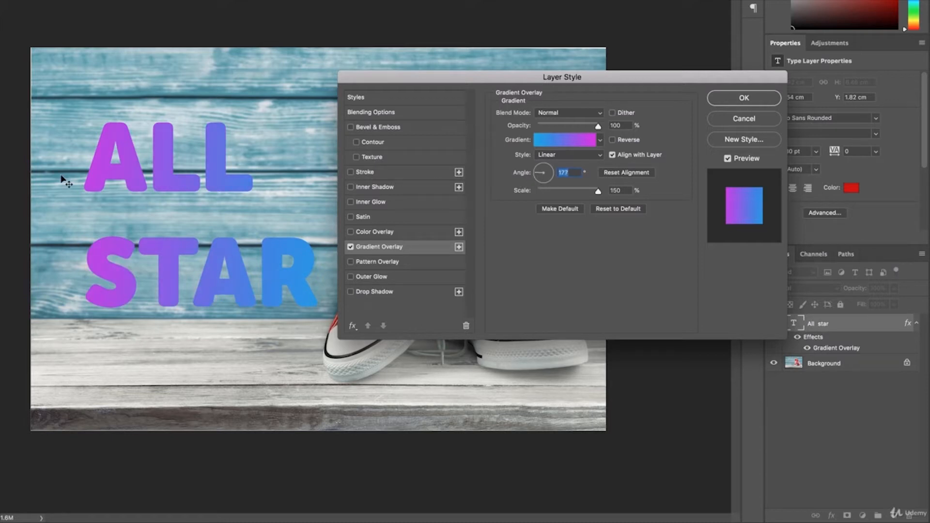
{"action": "mouse_move", "coordinate": [538, 173]}
{"action": "left_mouse_down"}
{"action": "mouse_move", "coordinate": [548, 173]}
{"action": "mouse_move", "coordinate": [539, 170]}
{"action": "mouse_move", "coordinate": [542, 180]}
{"action": "left_mouse_up"}
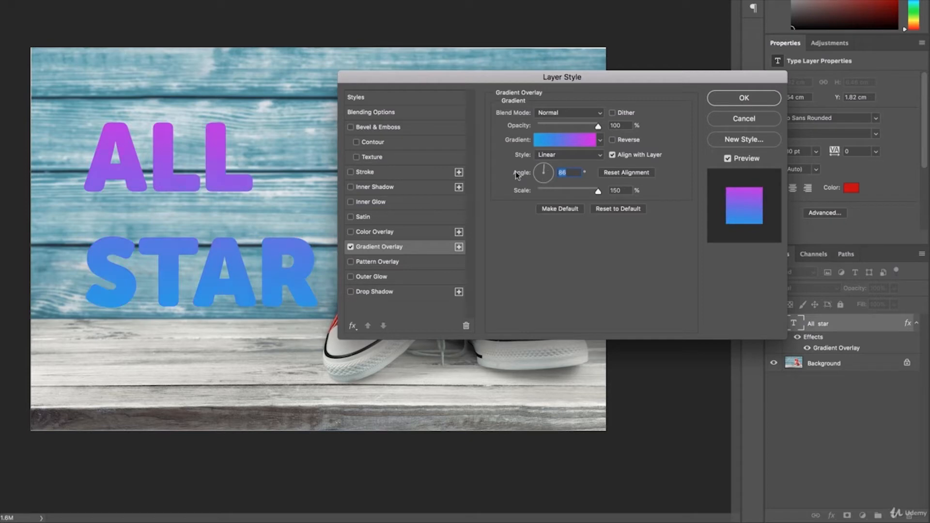
Try the Radial, Angle and Reflected styles on the text gradient and return it to Linear
{"action": "left_click", "coordinate": [571, 155]}
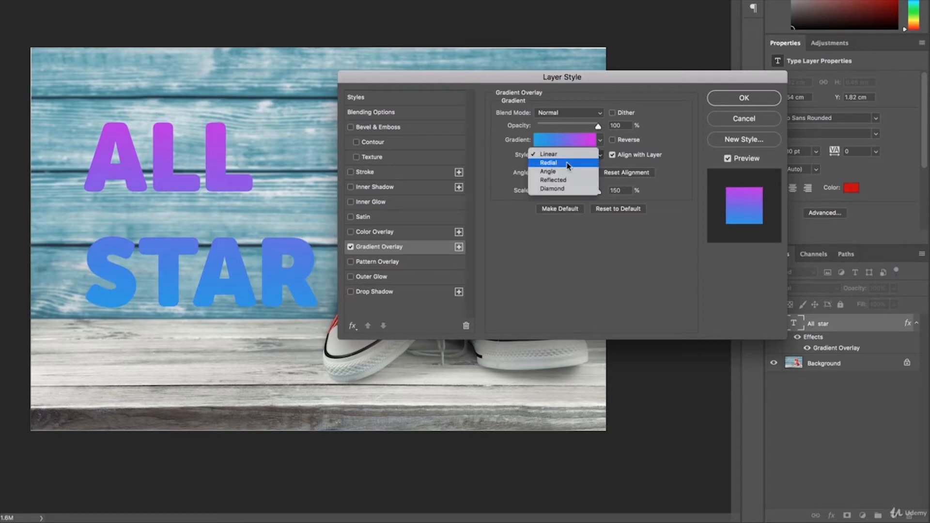
{"action": "left_click", "coordinate": [567, 165]}
{"action": "left_click", "coordinate": [565, 156]}
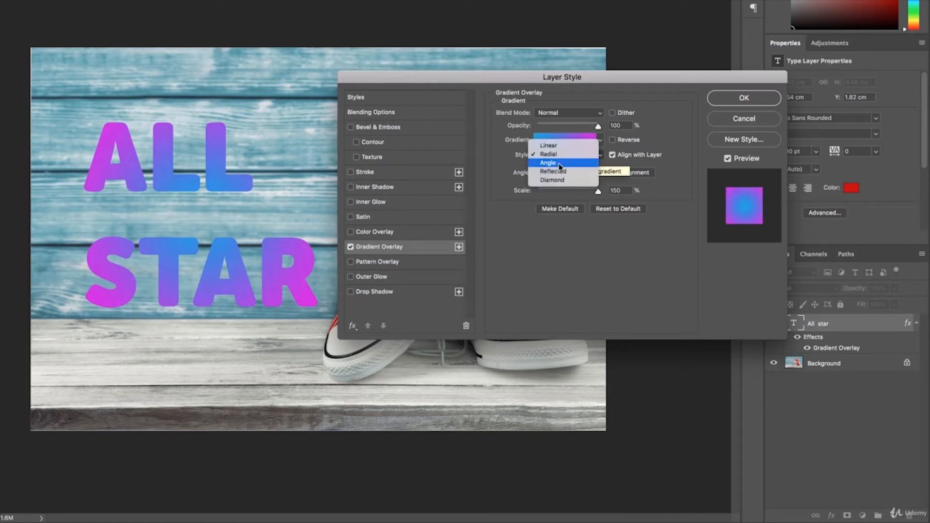
{"action": "left_click", "coordinate": [559, 169]}
{"action": "left_click", "coordinate": [563, 156]}
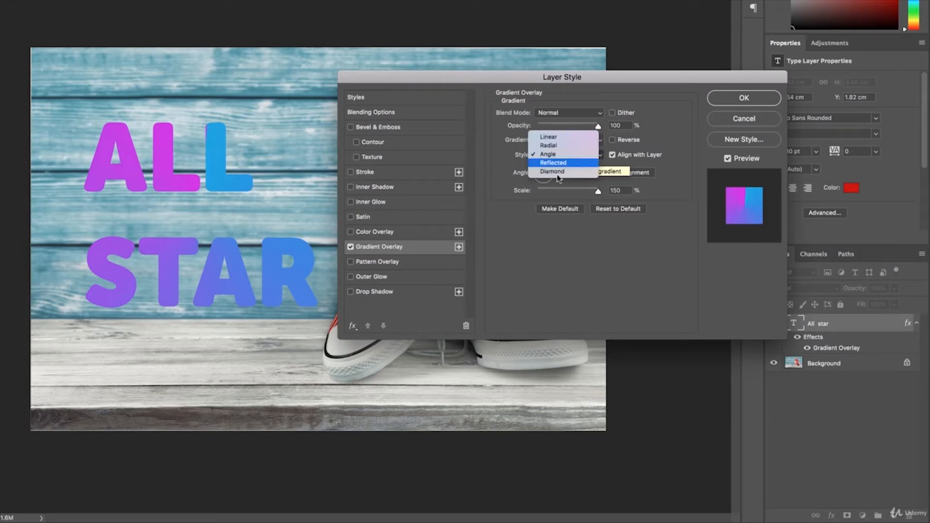
{"action": "left_click", "coordinate": [557, 165]}
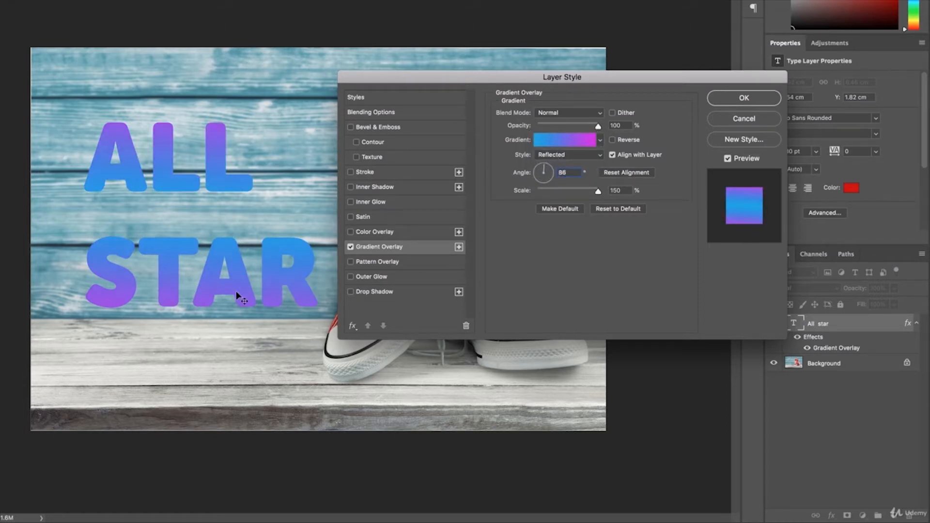
{"action": "left_click", "coordinate": [557, 156]}
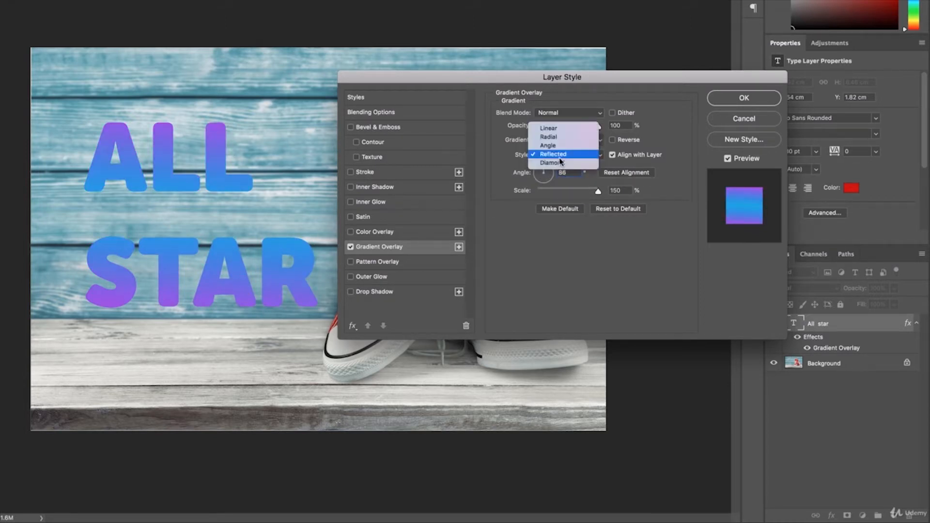
{"action": "left_click", "coordinate": [565, 127]}
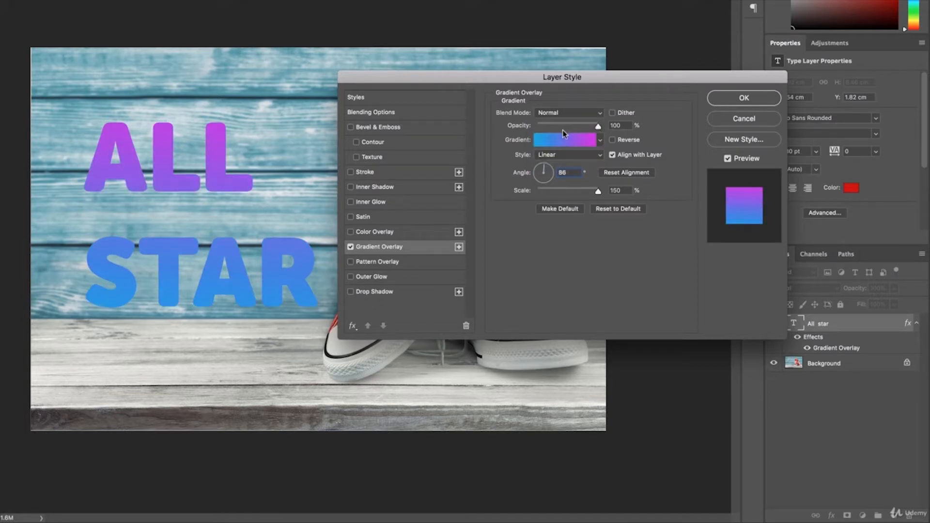
Compare a tighter and a wider spread of the text gradient and set its scale to 100%
{"action": "left_click_drag", "start_coordinate": [594, 192], "coordinate": [549, 191]}
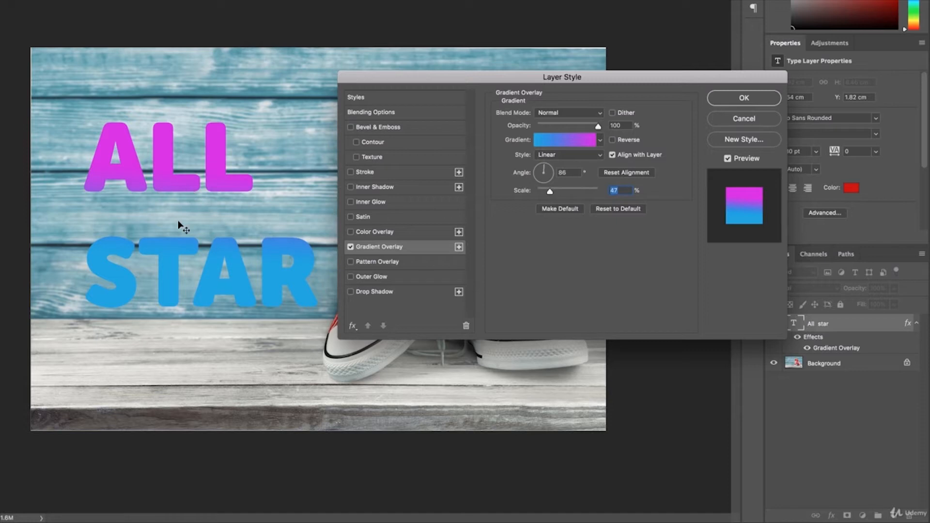
{"action": "left_click_drag", "start_coordinate": [559, 190], "coordinate": [577, 192]}
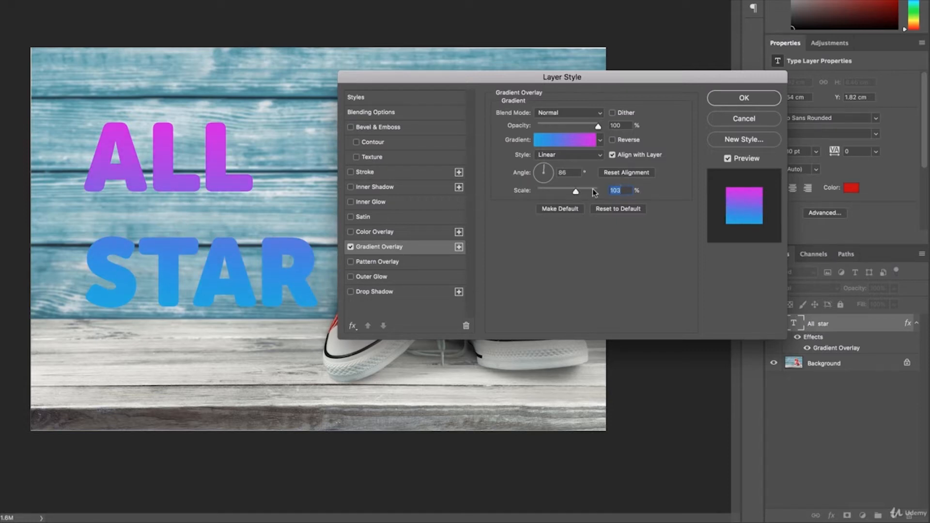
{"action": "type", "text": "100"}
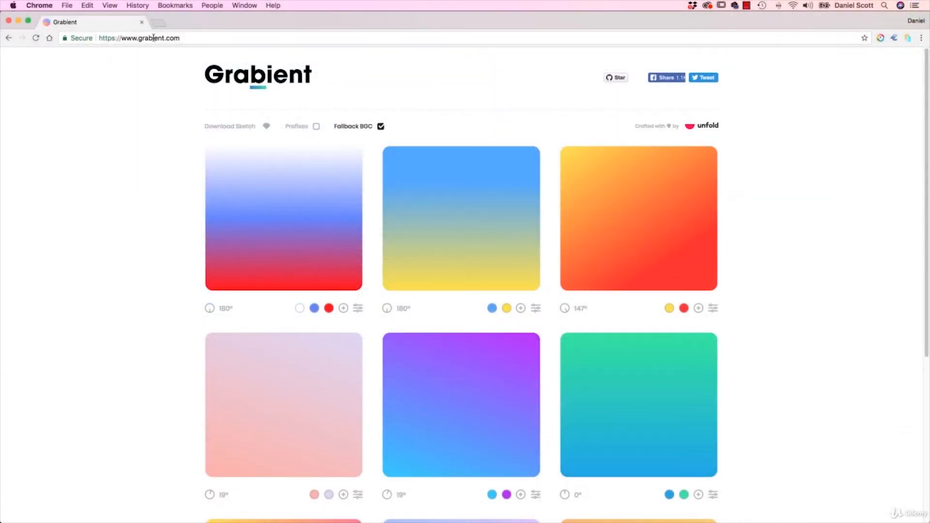
{"action": "left_click", "coordinate": [155, 38]}
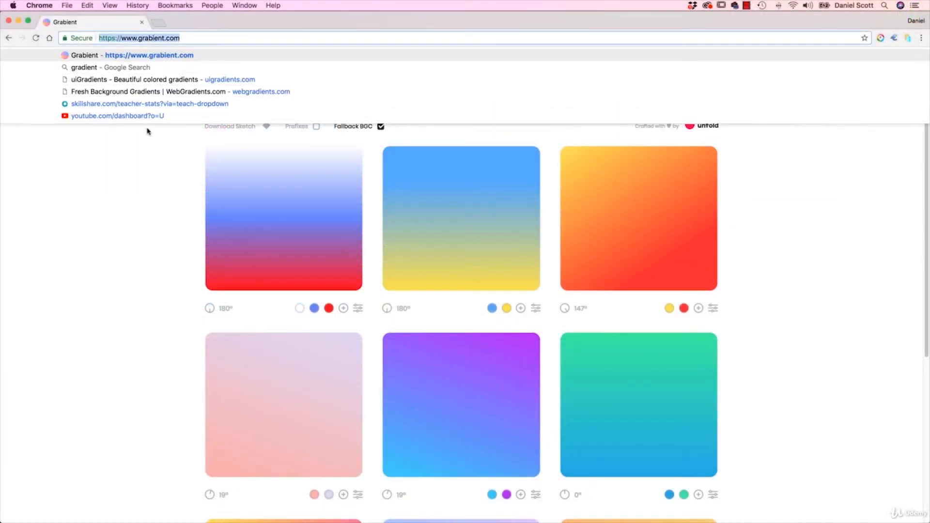
{"action": "left_click", "coordinate": [127, 174]}
{"action": "scroll", "coordinate": [121, 190], "scroll_direction": "down", "scroll_amount": 10}
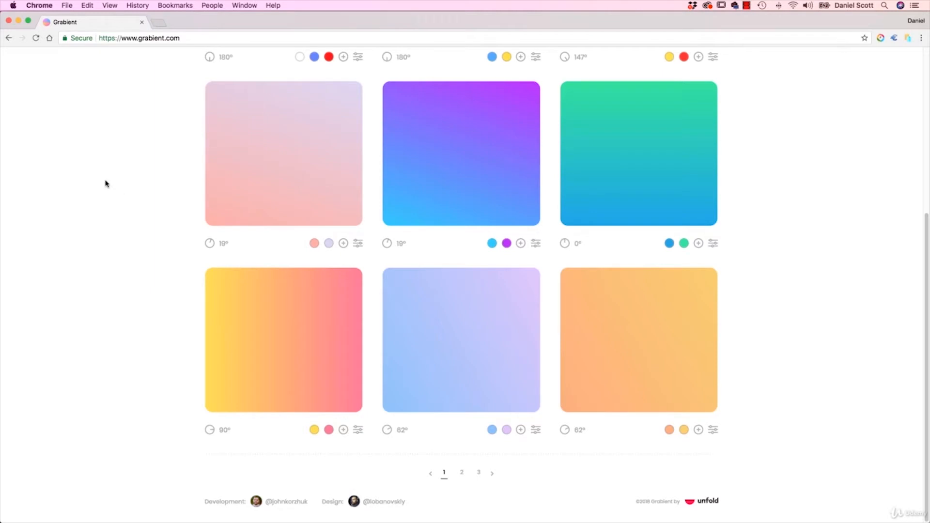
{"action": "scroll", "coordinate": [118, 199], "scroll_direction": "up", "scroll_amount": 10}
{"action": "scroll", "coordinate": [119, 201], "scroll_direction": "down", "scroll_amount": 6}
{"action": "scroll", "coordinate": [120, 201], "scroll_direction": "down", "scroll_amount": 3}
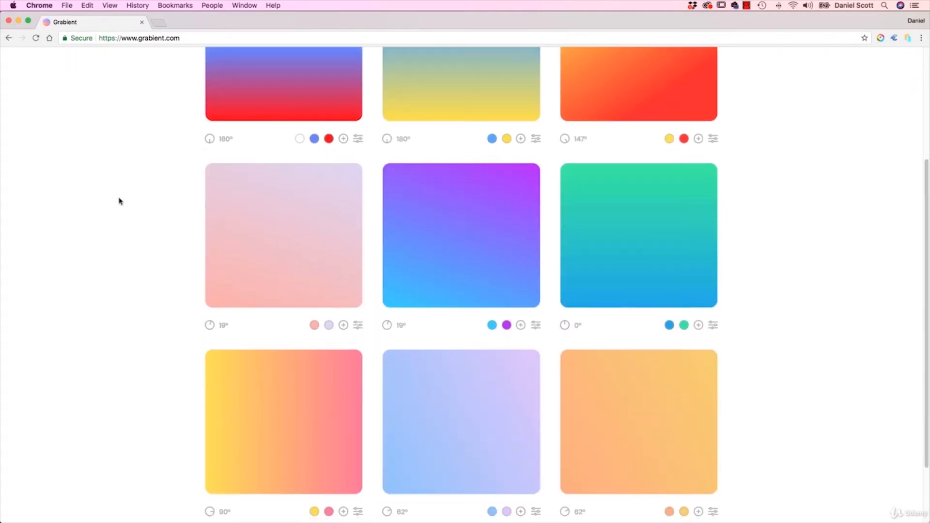
{"action": "left_click", "coordinate": [462, 506]}
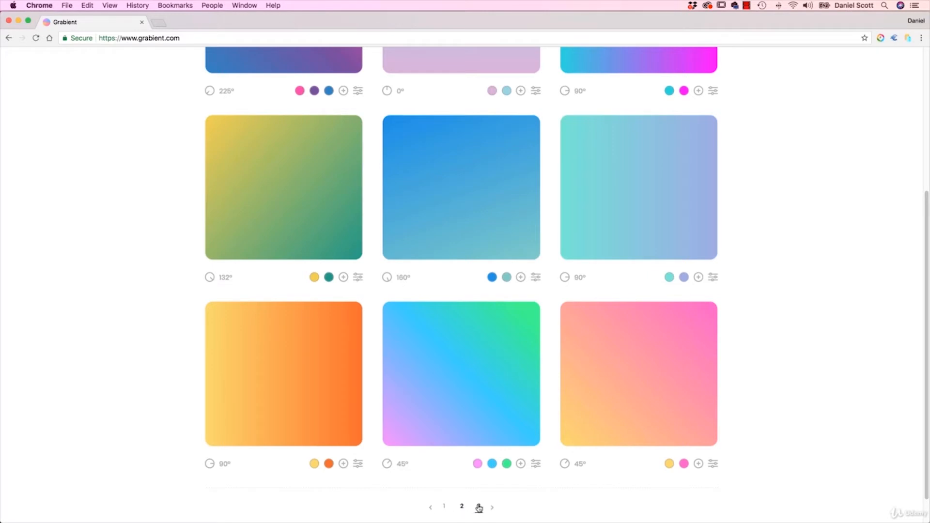
Copy the yellow stop's hex code #FBDA61 from the 45° yellow-to-pink gradient on Grabient's second page
{"action": "left_click", "coordinate": [478, 506]}
{"action": "left_click", "coordinate": [461, 507]}
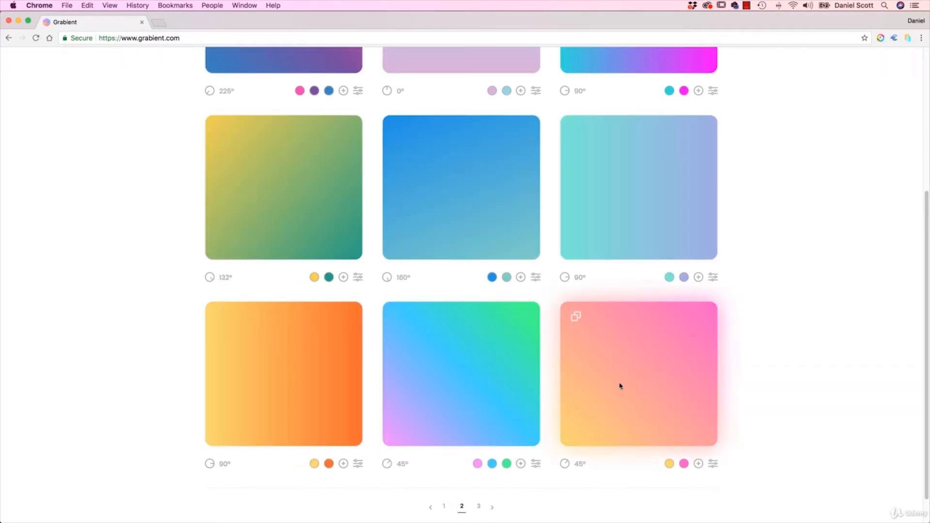
{"action": "scroll", "coordinate": [698, 368], "scroll_direction": "down", "scroll_amount": 1}
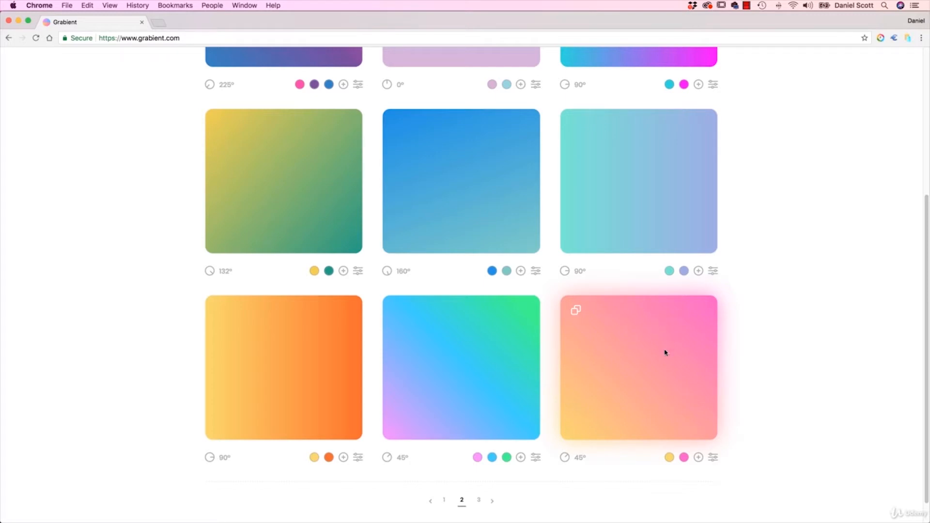
{"action": "mouse_move", "coordinate": [669, 458]}
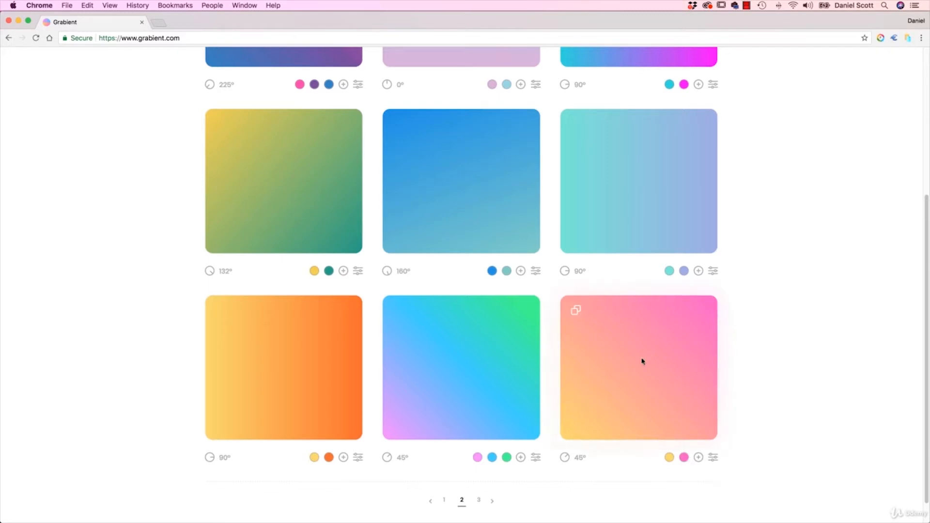
{"action": "left_click", "coordinate": [669, 457]}
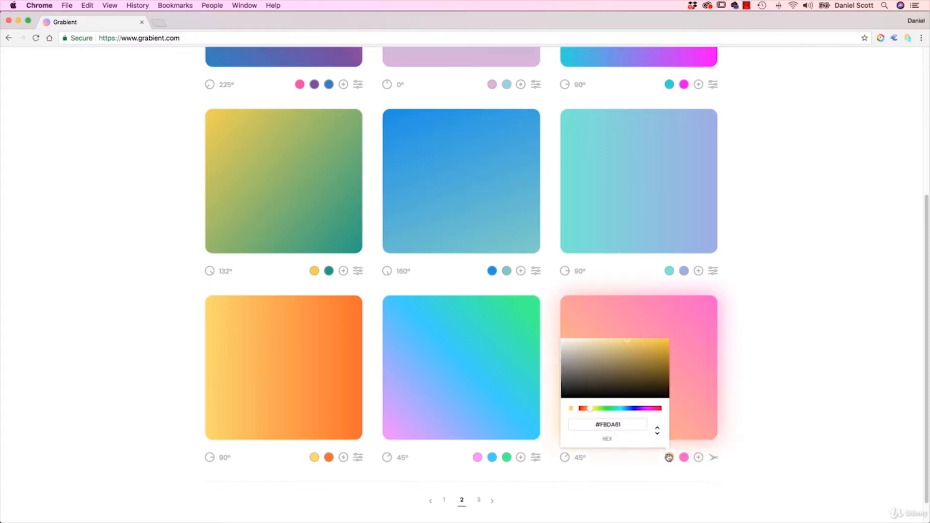
{"action": "left_click_drag", "start_coordinate": [622, 425], "coordinate": [596, 436]}
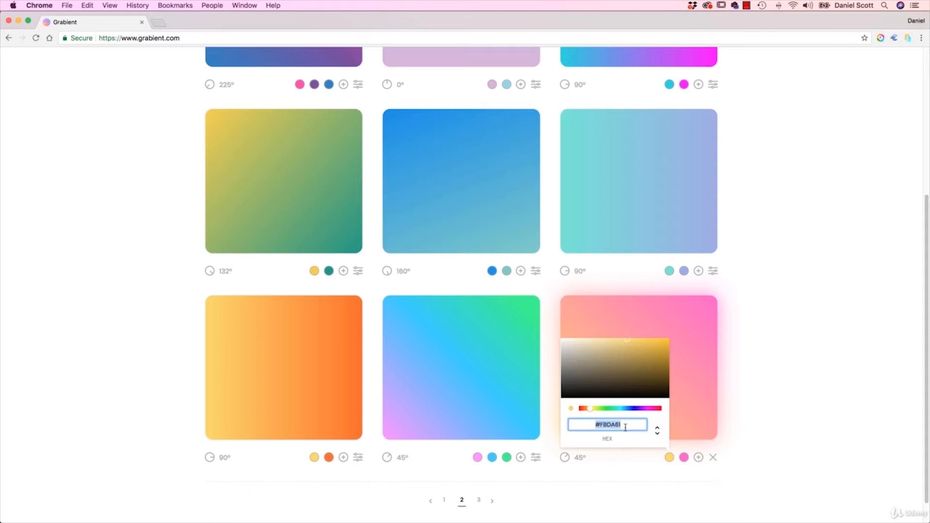
{"action": "right_click", "coordinate": [617, 426]}
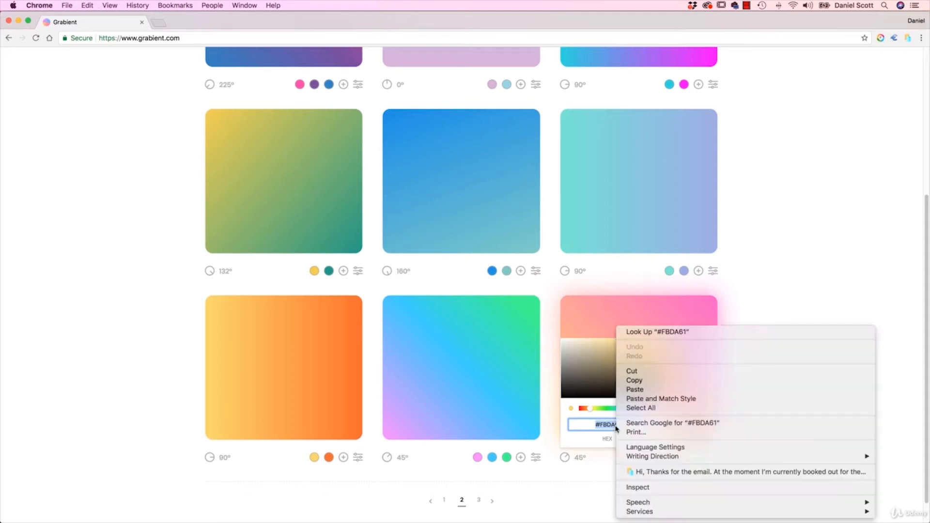
{"action": "left_click", "coordinate": [635, 381]}
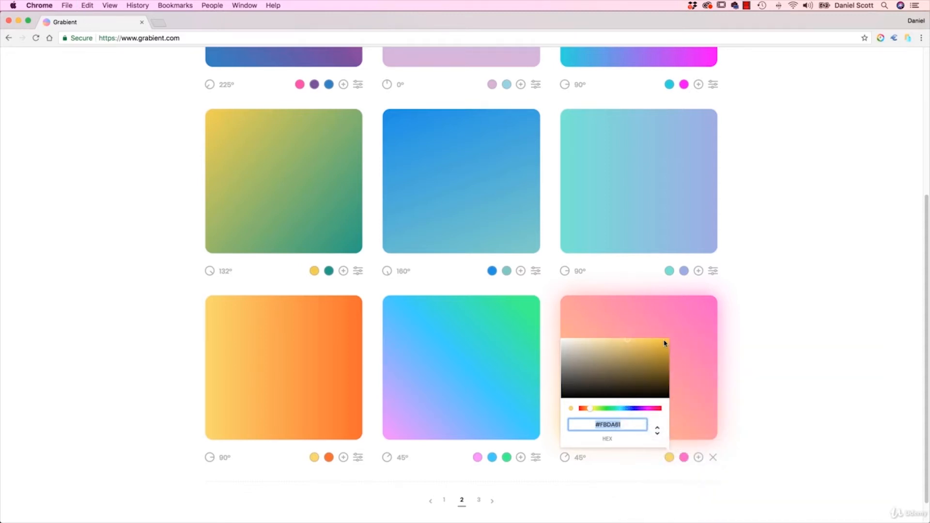
Switch to Photoshop and set the blue start stop of the text's gradient overlay to the copied color FBDA61
{"action": "key", "text": "super+Tab"}
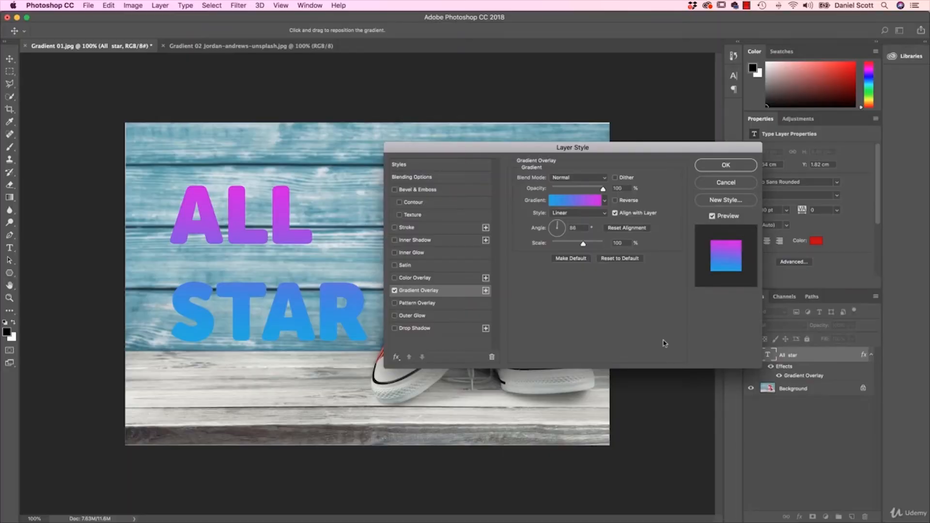
{"action": "left_click", "coordinate": [577, 203]}
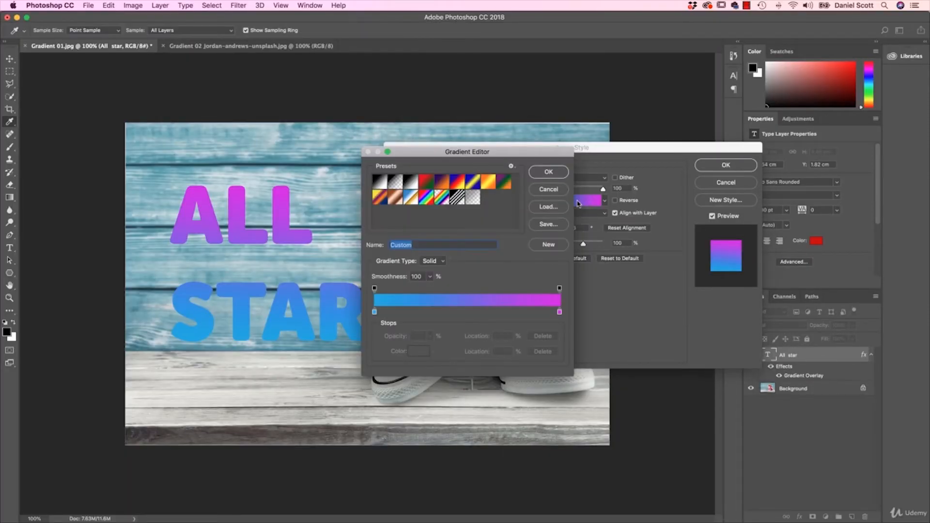
{"action": "double_click", "coordinate": [373, 313]}
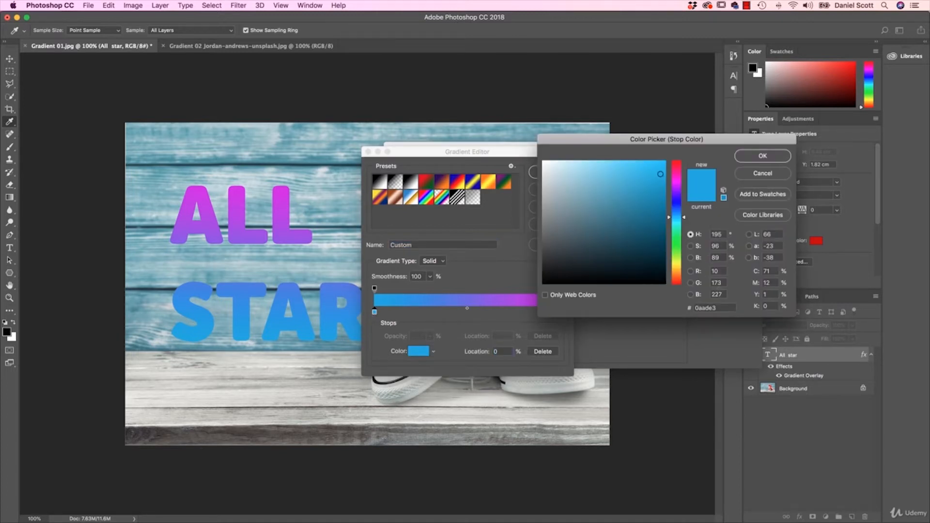
{"action": "double_click", "coordinate": [719, 307]}
{"action": "key", "text": "super+v"}
{"action": "left_click_drag", "start_coordinate": [699, 308], "coordinate": [688, 312]}
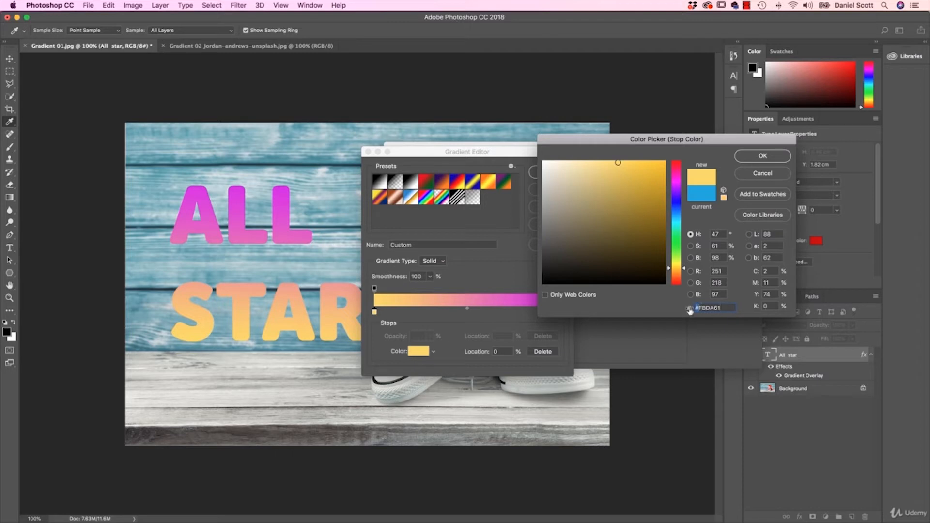
{"action": "key", "text": "BackSpace"}
{"action": "left_click_drag", "start_coordinate": [723, 308], "coordinate": [703, 308]}
{"action": "left_click", "coordinate": [755, 160]}
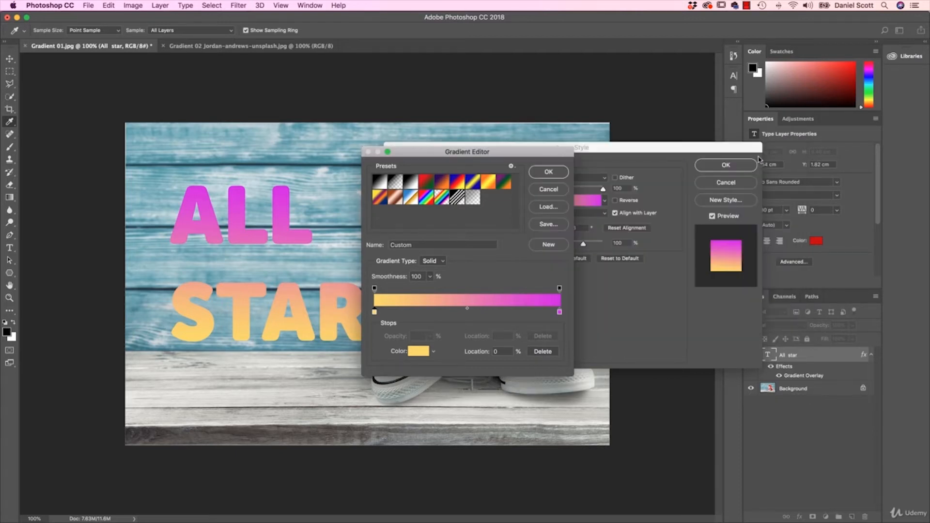
Return to Grabient in Chrome and copy the pink stop's hex code FF5ACD from the same yellow-to-pink gradient
{"action": "key", "text": "super+Tab"}
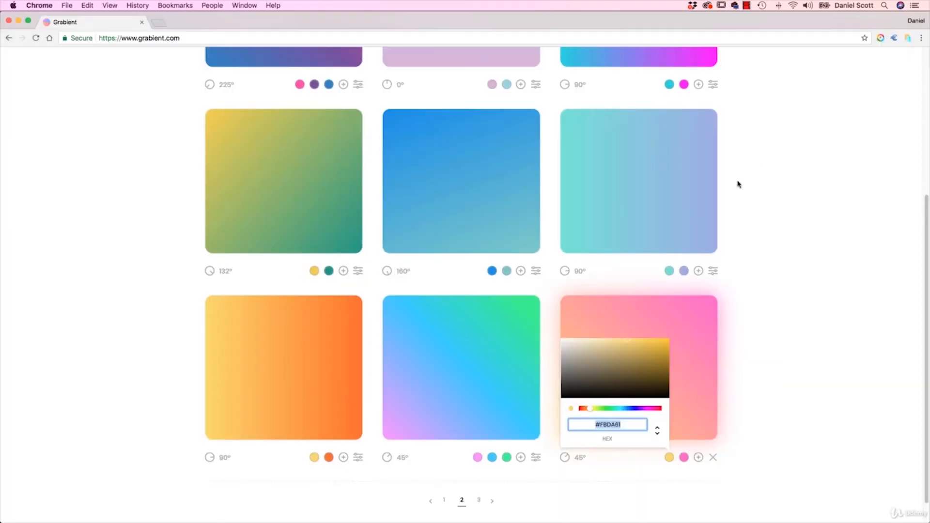
{"action": "left_click", "coordinate": [684, 457]}
{"action": "left_click_drag", "start_coordinate": [640, 426], "coordinate": [611, 426]}
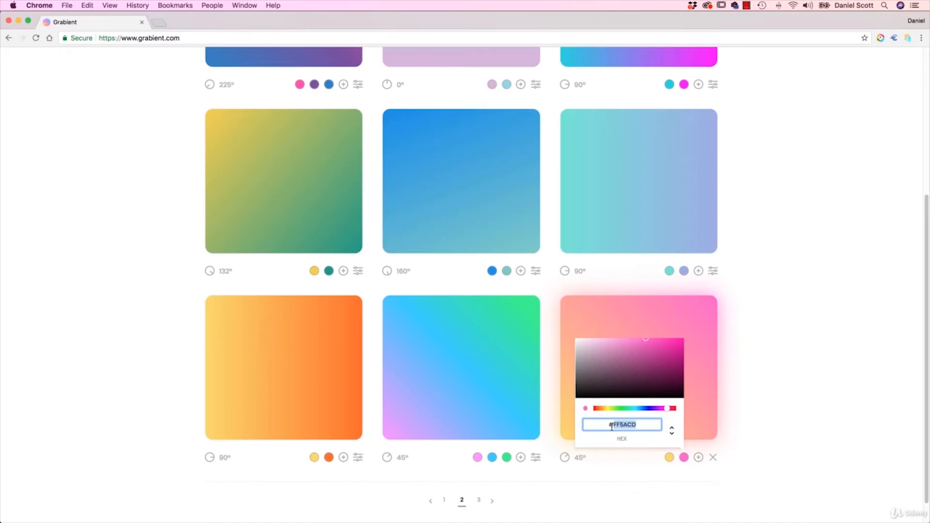
Switch to Photoshop, set the purple end stop of the text gradient to FF5ACD and apply the gradient overlay
{"action": "key", "text": "super+Tab"}
{"action": "left_click", "coordinate": [559, 313]}
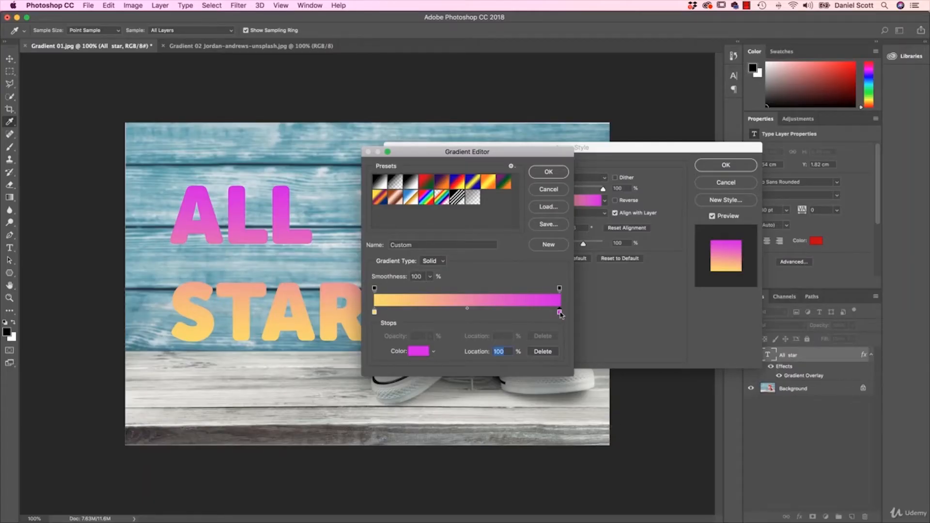
{"action": "double_click", "coordinate": [560, 313]}
{"action": "left_click_drag", "start_coordinate": [717, 306], "coordinate": [666, 307]}
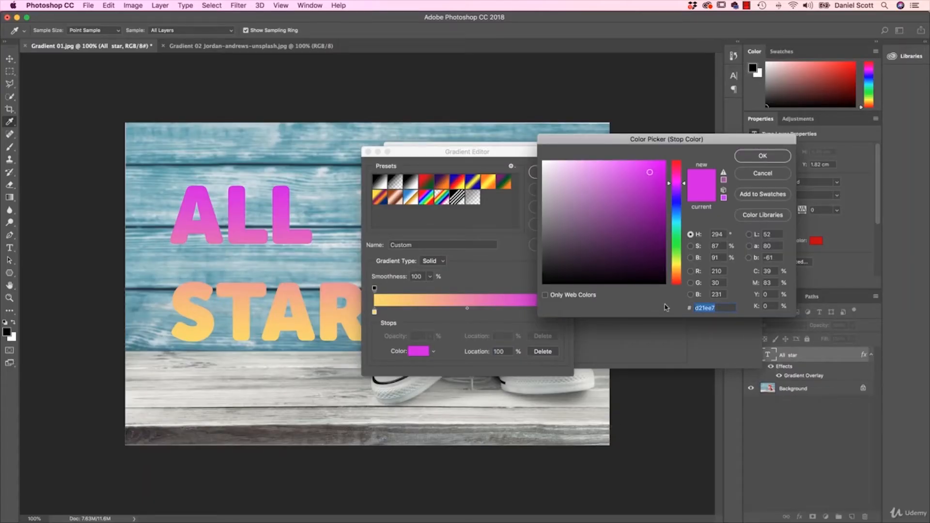
{"action": "key", "text": "super+v"}
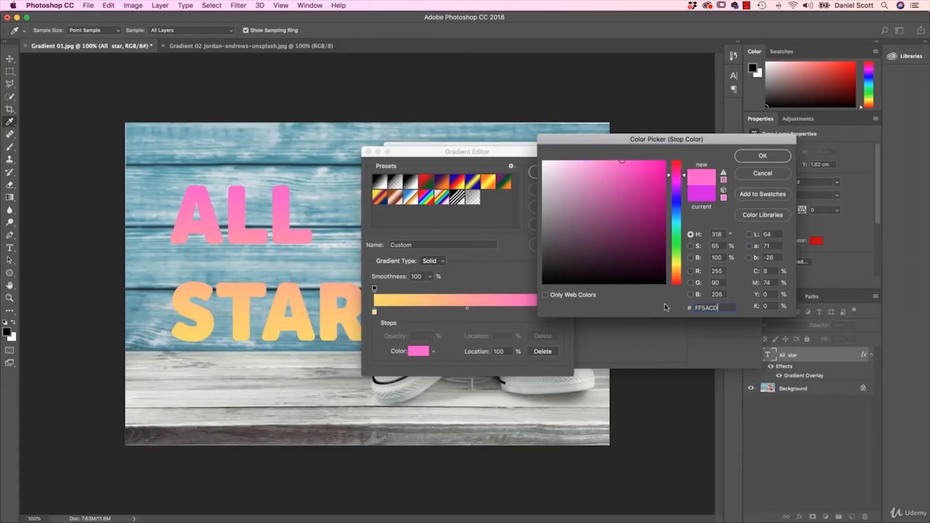
{"action": "left_click", "coordinate": [772, 157]}
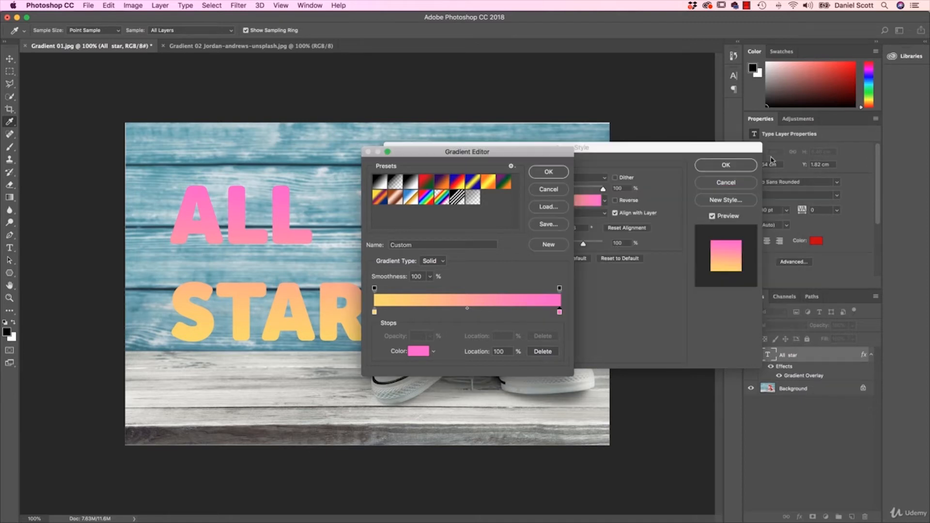
{"action": "left_click", "coordinate": [557, 175]}
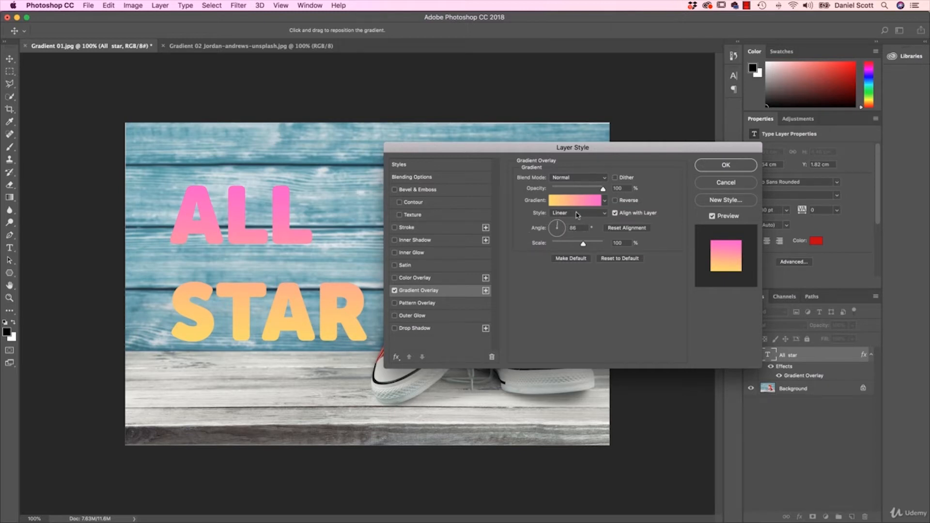
{"action": "left_click", "coordinate": [721, 166]}
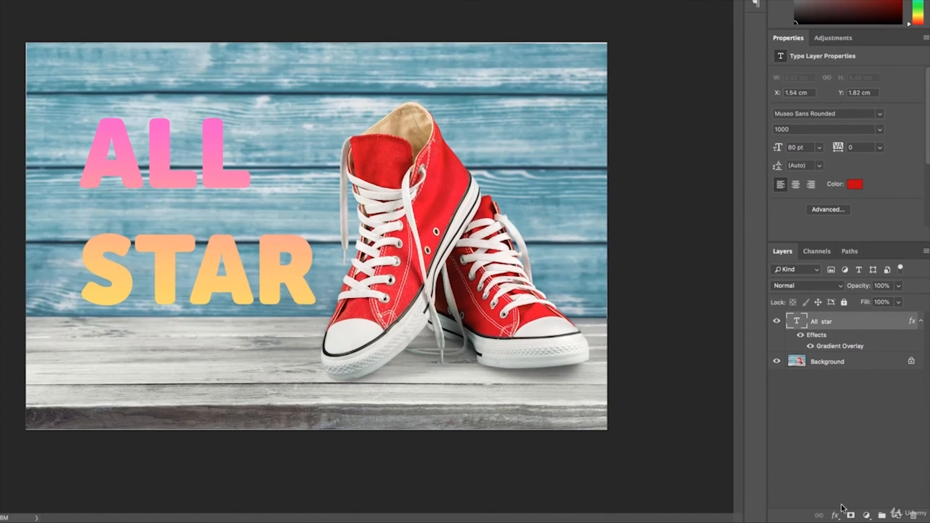
{"action": "left_click", "coordinate": [837, 513]}
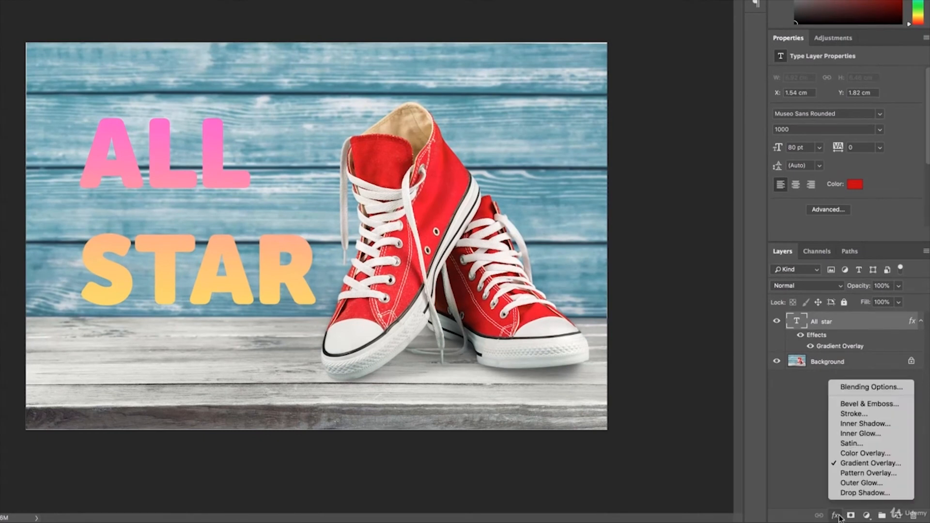
{"action": "left_click", "coordinate": [811, 436]}
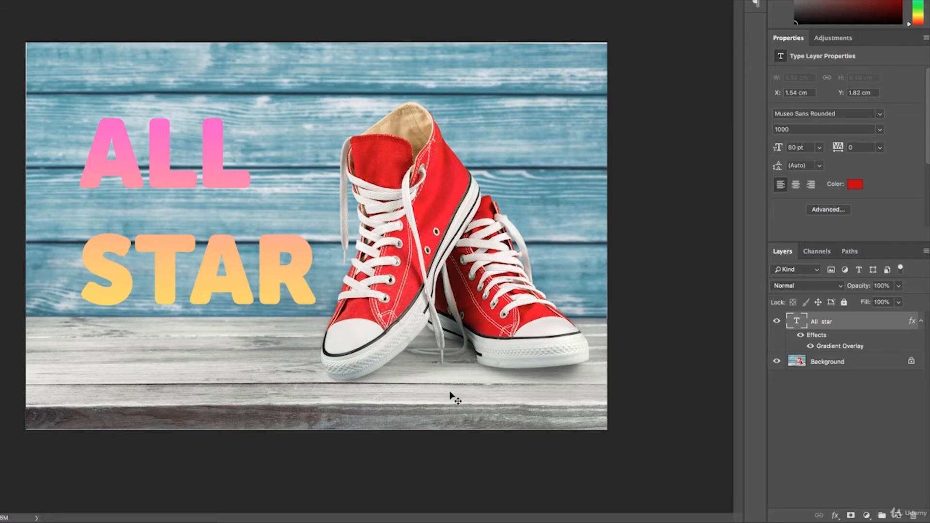
Convert the locked Background layer into a regular layer named Shoes
{"action": "left_click", "coordinate": [830, 365]}
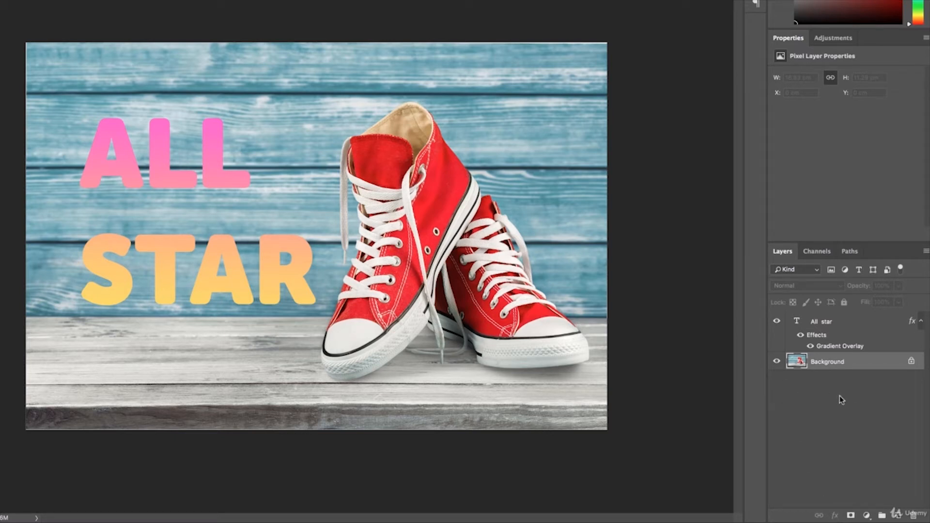
{"action": "double_click", "coordinate": [832, 361]}
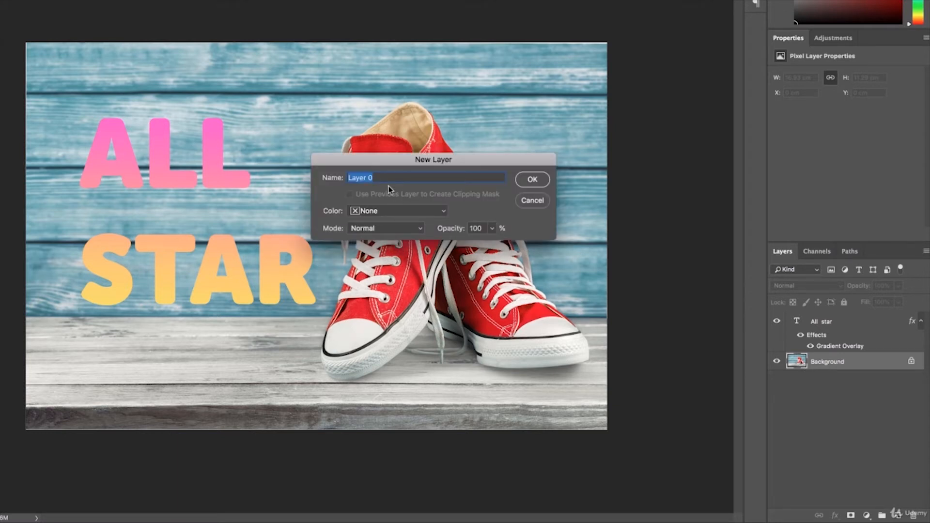
{"action": "type", "text": "Shoes"}
{"action": "key", "text": "Return"}
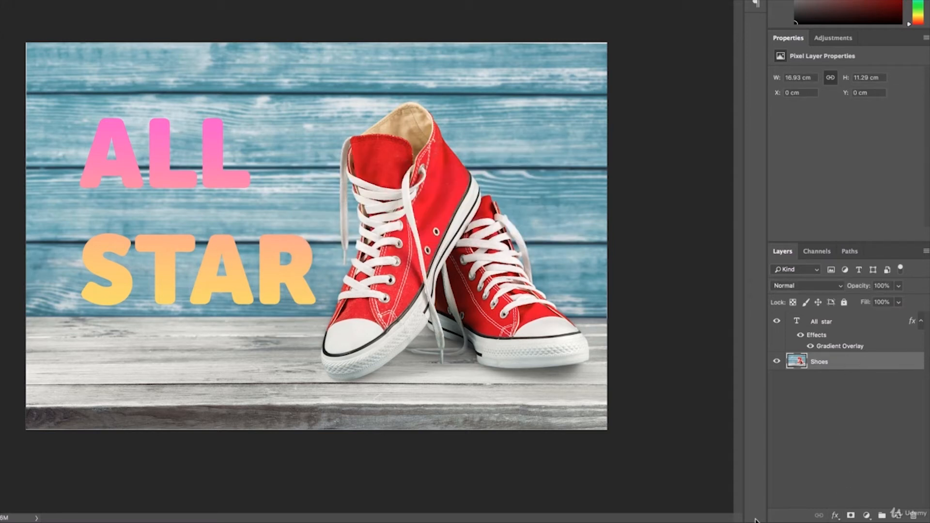
Add a Gradient Overlay effect to the Shoes layer with the yellow-to-pink gradient
{"action": "left_click", "coordinate": [834, 516]}
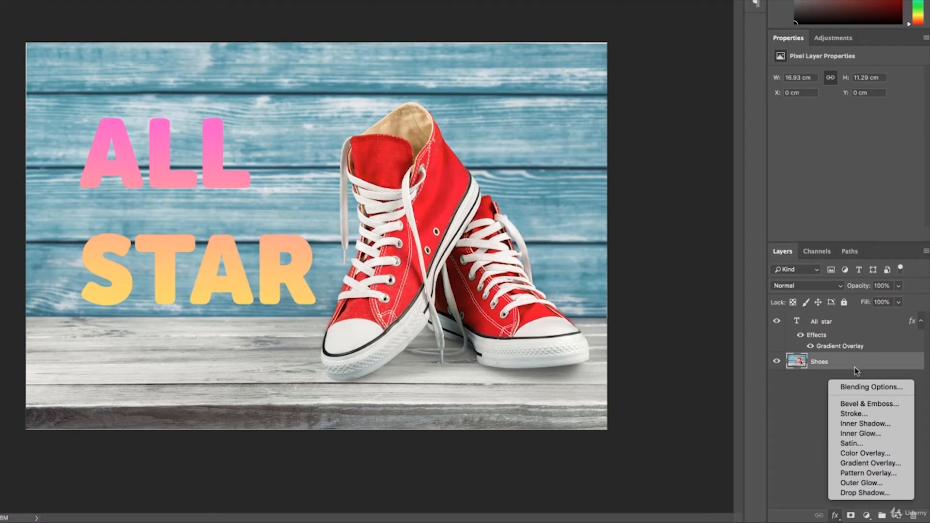
{"action": "left_click", "coordinate": [855, 464]}
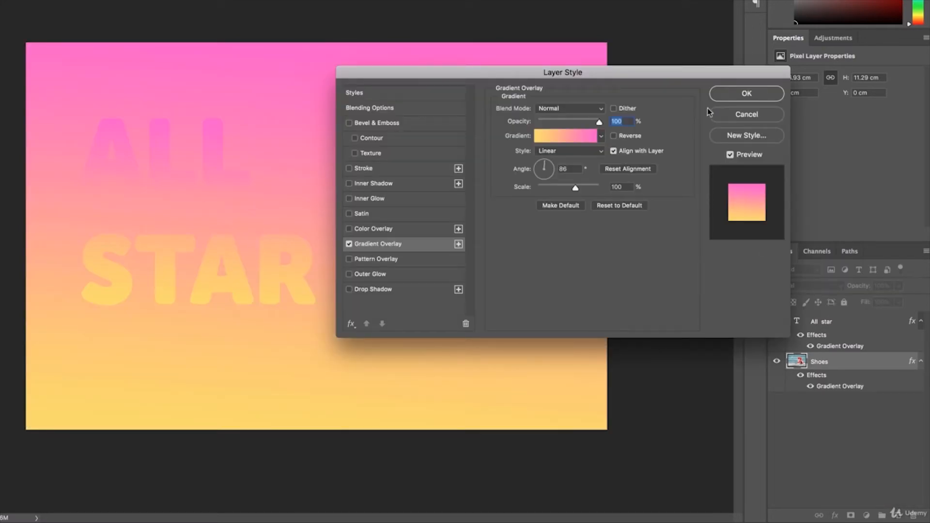
{"action": "left_click_drag", "start_coordinate": [711, 76], "coordinate": [729, 155]}
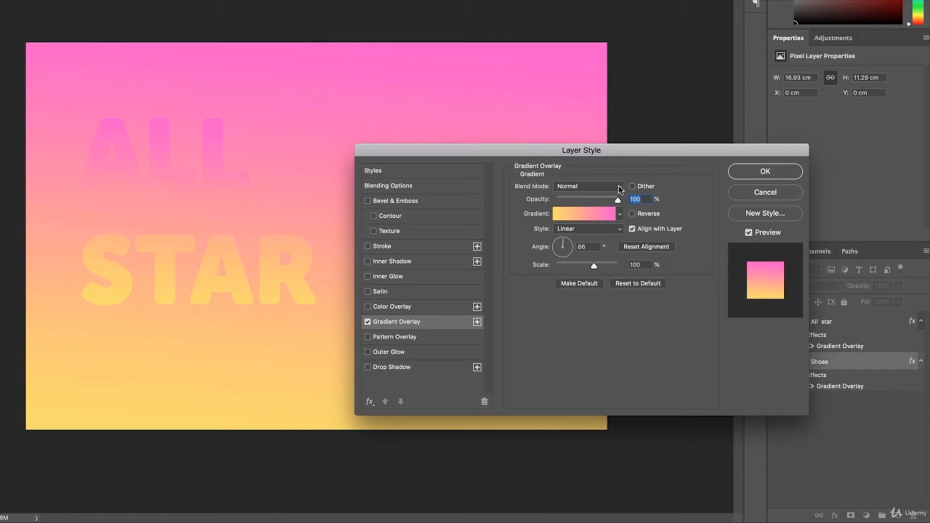
Try the Dissolve and Darken blend modes on the Shoes layer's gradient overlay and uncover more of the image
{"action": "left_click", "coordinate": [583, 190]}
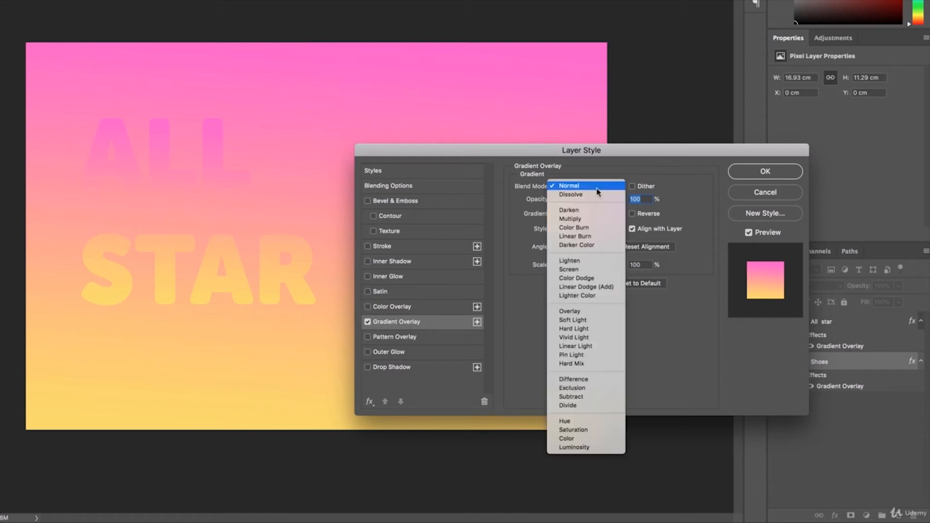
{"action": "left_click", "coordinate": [568, 197]}
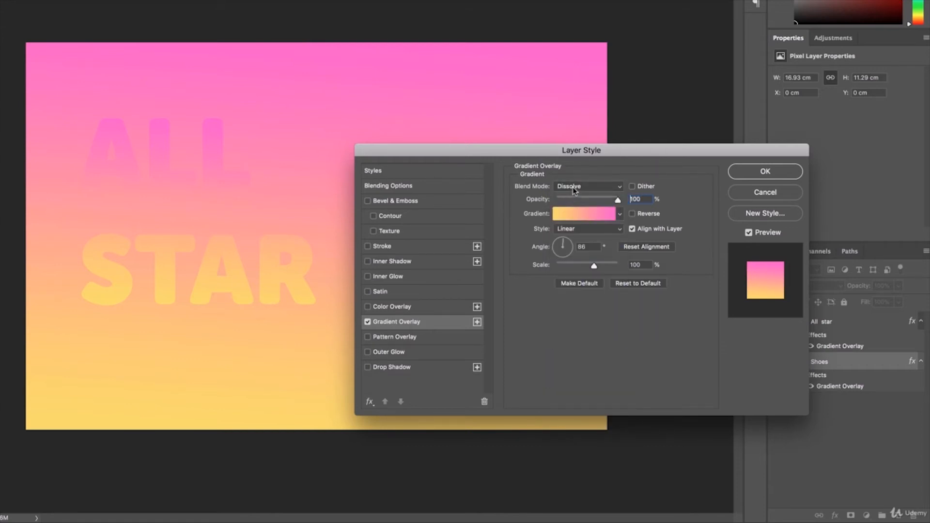
{"action": "left_click", "coordinate": [570, 187]}
{"action": "left_click", "coordinate": [572, 201]}
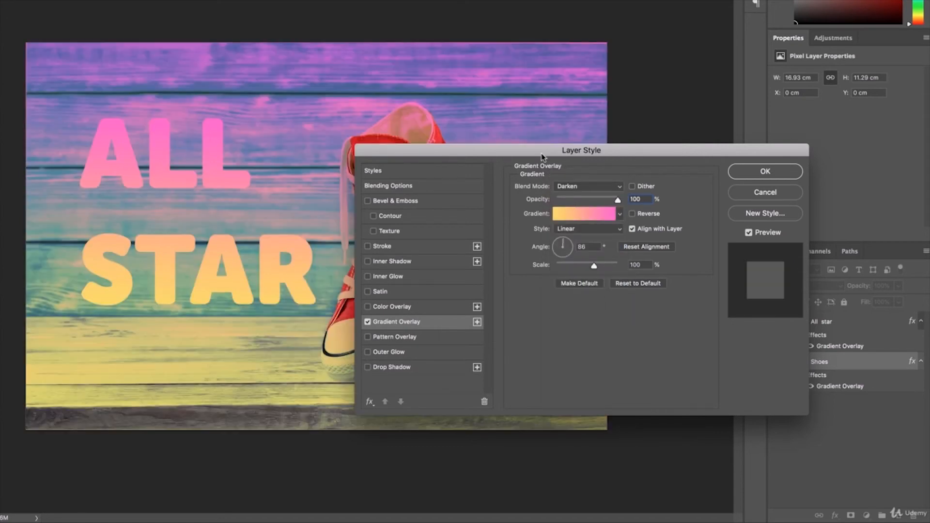
{"action": "left_click_drag", "start_coordinate": [541, 154], "coordinate": [625, 159]}
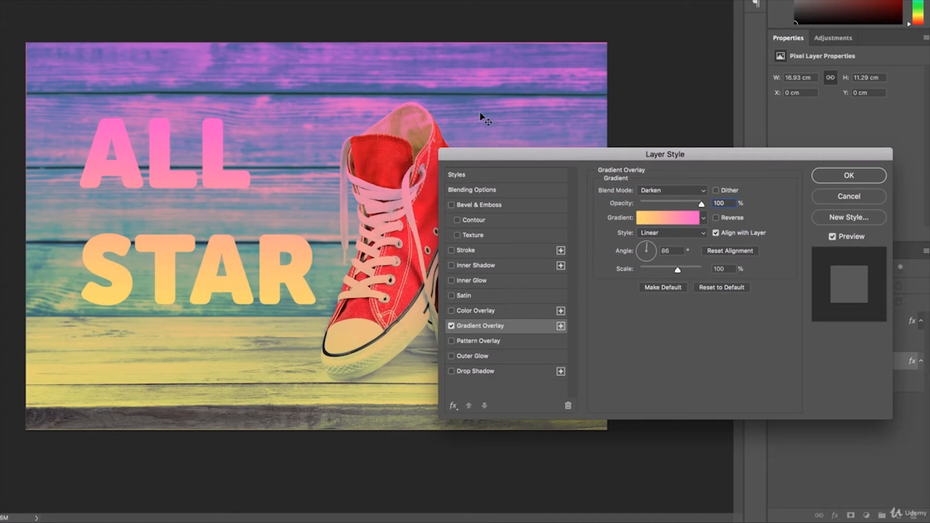
Set the blend mode of the Shoes layer's gradient overlay to Multiply and move the settings dialog off the shoes
{"action": "left_click", "coordinate": [673, 190]}
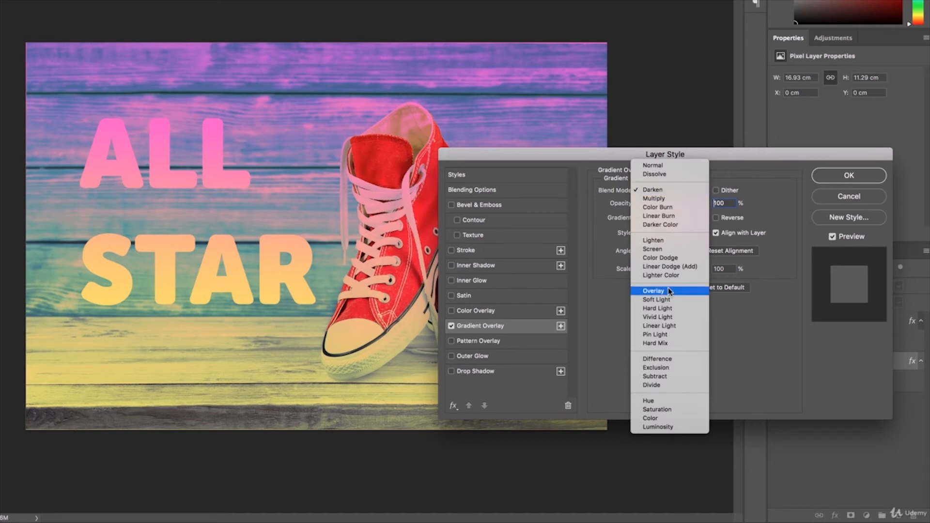
{"action": "left_click", "coordinate": [661, 199]}
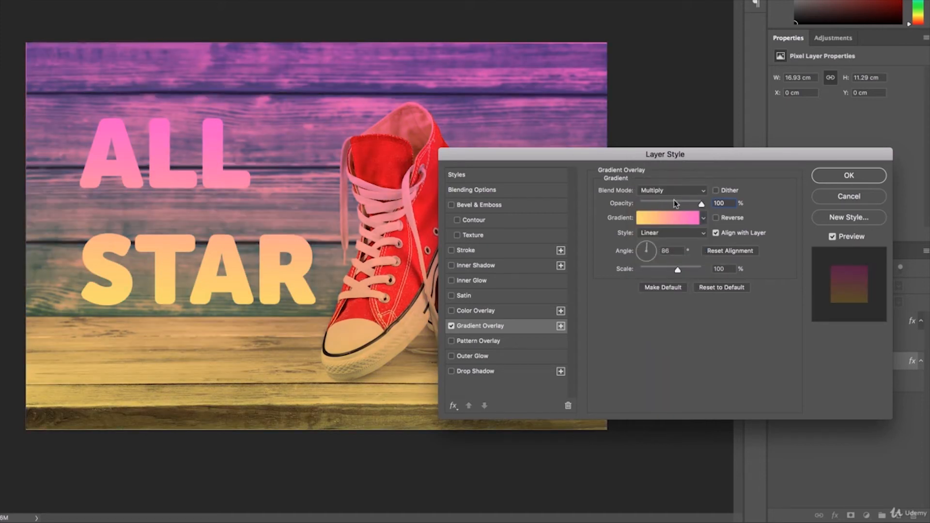
{"action": "left_click_drag", "start_coordinate": [676, 155], "coordinate": [720, 26]}
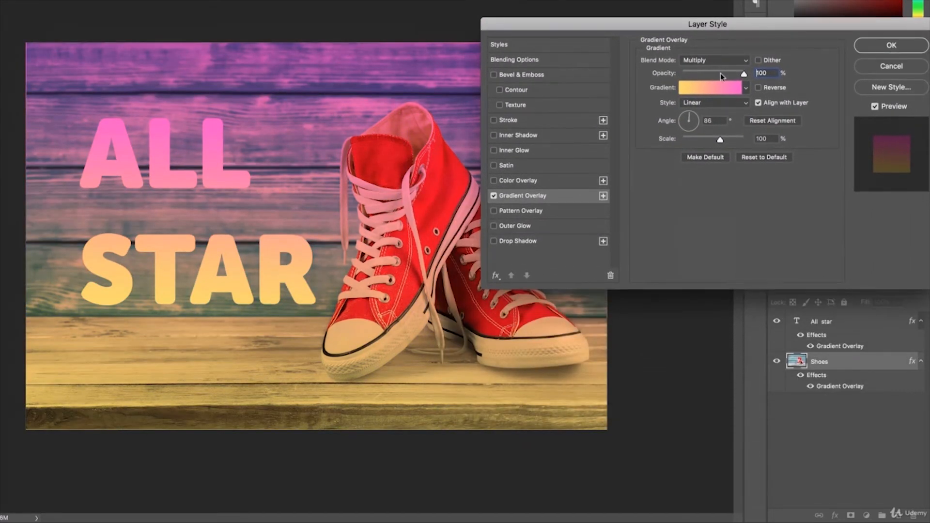
Try the Shoes layer's gradient overlay at 57% opacity and restore it to 100%
{"action": "left_click", "coordinate": [746, 88]}
{"action": "left_click", "coordinate": [717, 74]}
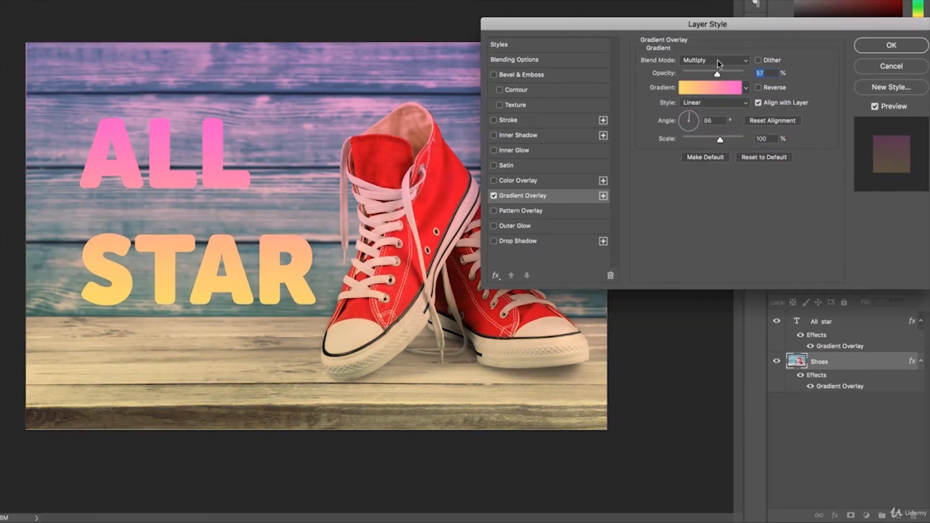
{"action": "left_click", "coordinate": [714, 60]}
{"action": "left_click", "coordinate": [699, 60]}
{"action": "left_click_drag", "start_coordinate": [716, 74], "coordinate": [743, 74]}
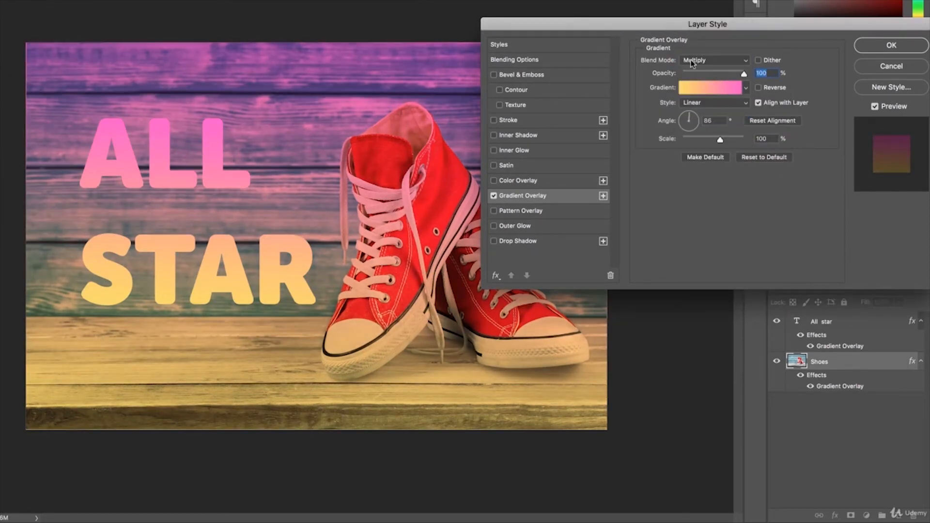
Try the Color Burn, Linear Burn and Darker Color blend modes on the Shoes layer's gradient overlay
{"action": "left_click", "coordinate": [691, 59]}
{"action": "left_click", "coordinate": [704, 69]}
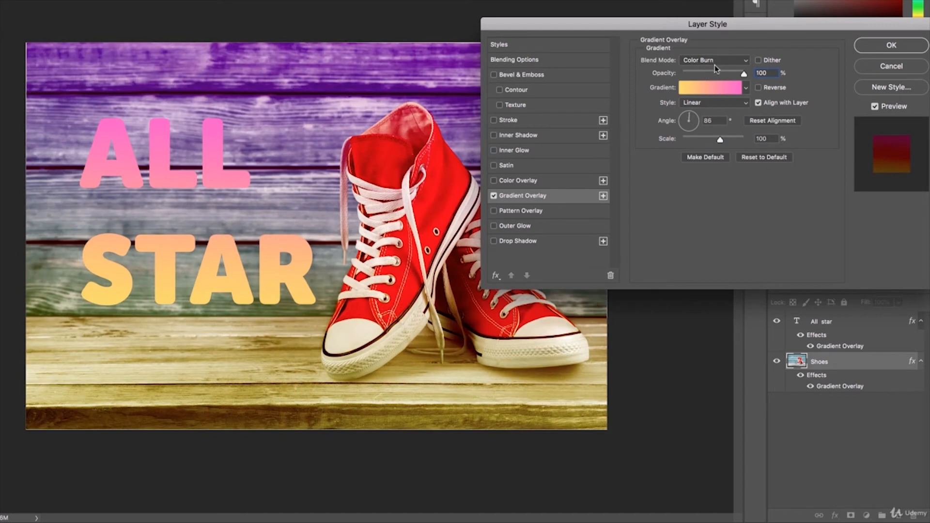
{"action": "left_click", "coordinate": [713, 65]}
{"action": "left_click", "coordinate": [714, 71]}
{"action": "left_click", "coordinate": [714, 63]}
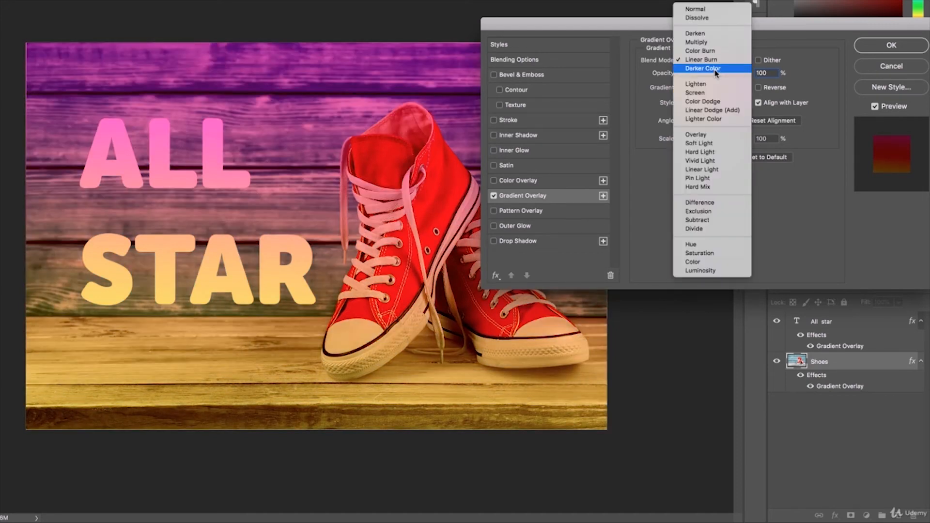
{"action": "left_click", "coordinate": [715, 71]}
Try the Lighten, Screen, Color Dodge and Linear Dodge (Add) blend modes on the Shoes layer's gradient overlay
{"action": "left_click", "coordinate": [714, 68]}
{"action": "left_click", "coordinate": [717, 74]}
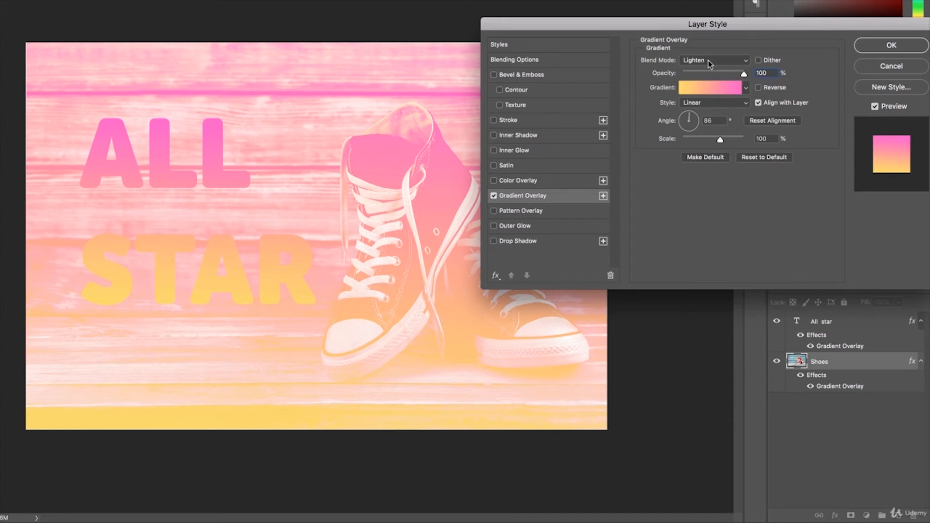
{"action": "left_click", "coordinate": [708, 60]}
{"action": "left_click", "coordinate": [705, 68]}
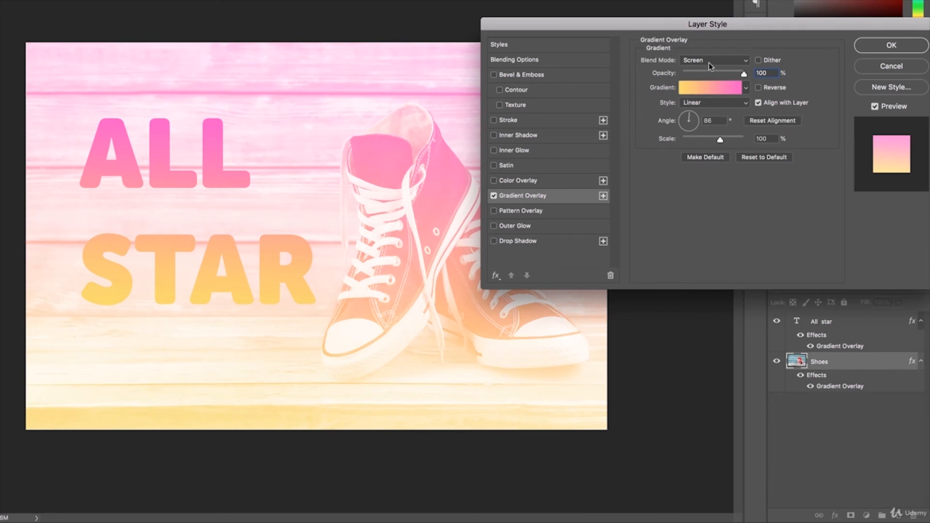
{"action": "left_click", "coordinate": [707, 61]}
{"action": "left_click", "coordinate": [708, 68]}
{"action": "left_click", "coordinate": [711, 64]}
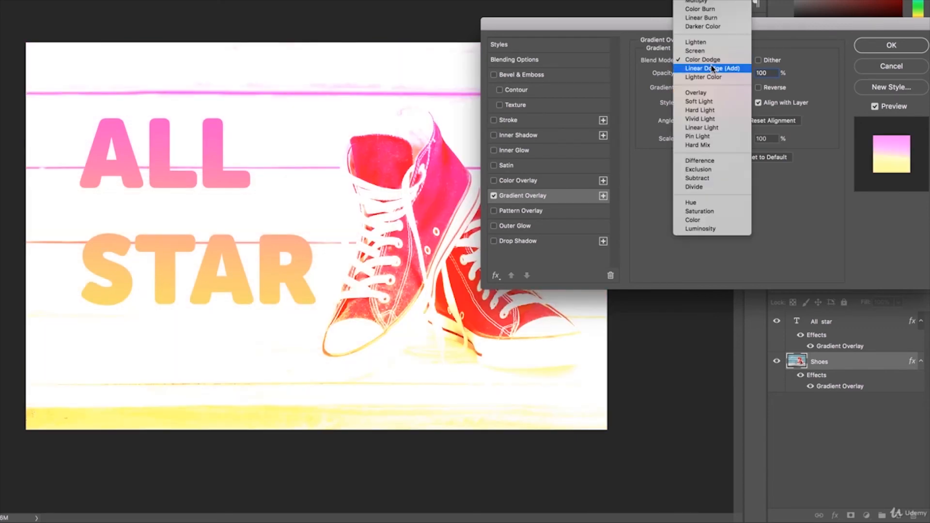
{"action": "left_click", "coordinate": [711, 68]}
Try the Overlay, Vivid Light and Hard Light blend modes on the Shoes layer's gradient overlay
{"action": "left_click", "coordinate": [711, 66]}
{"action": "left_click", "coordinate": [709, 88]}
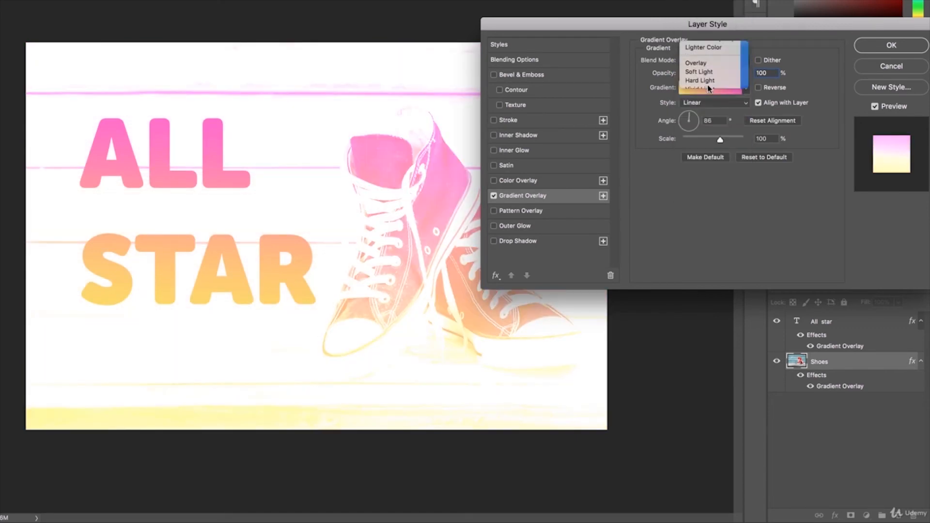
{"action": "left_click", "coordinate": [713, 66]}
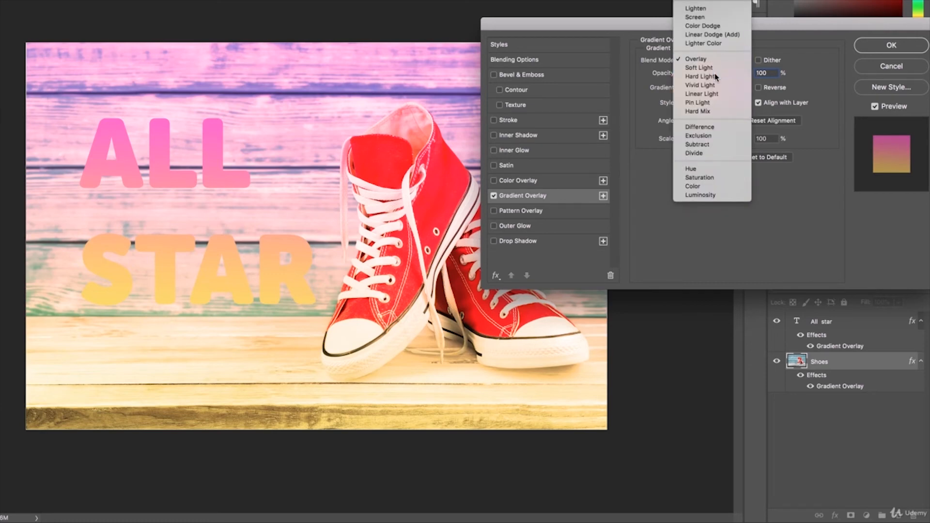
{"action": "left_click", "coordinate": [714, 69]}
{"action": "left_click", "coordinate": [712, 63]}
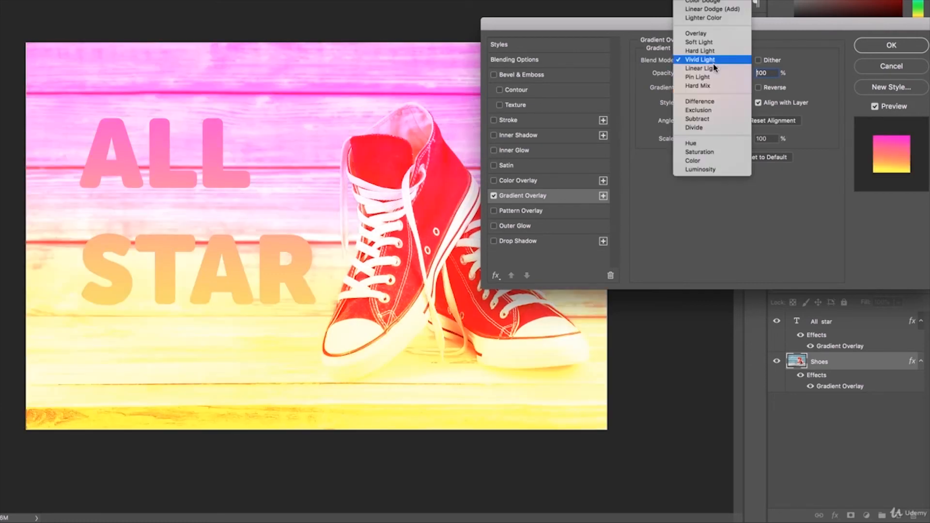
{"action": "left_click", "coordinate": [711, 71]}
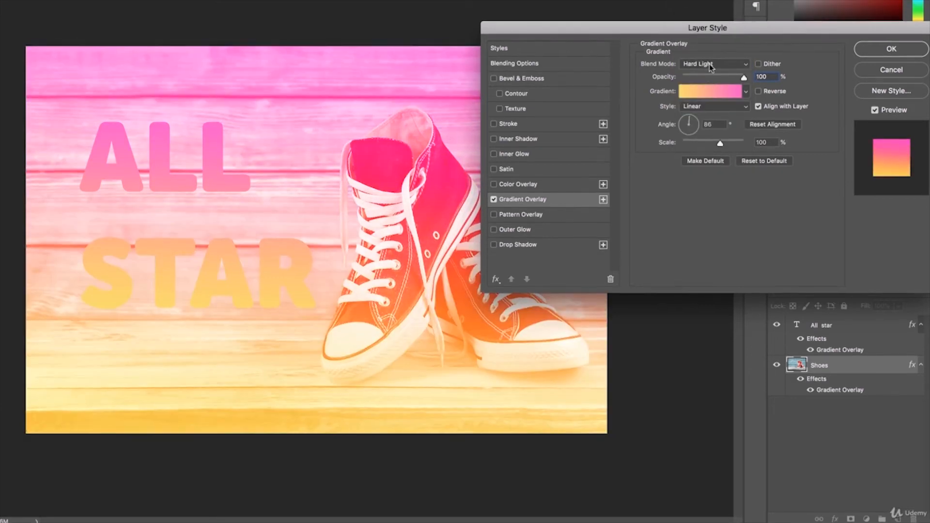
Set the blend mode of the Shoes layer's gradient overlay to Lighten and apply the layer style
{"action": "left_click", "coordinate": [709, 60]}
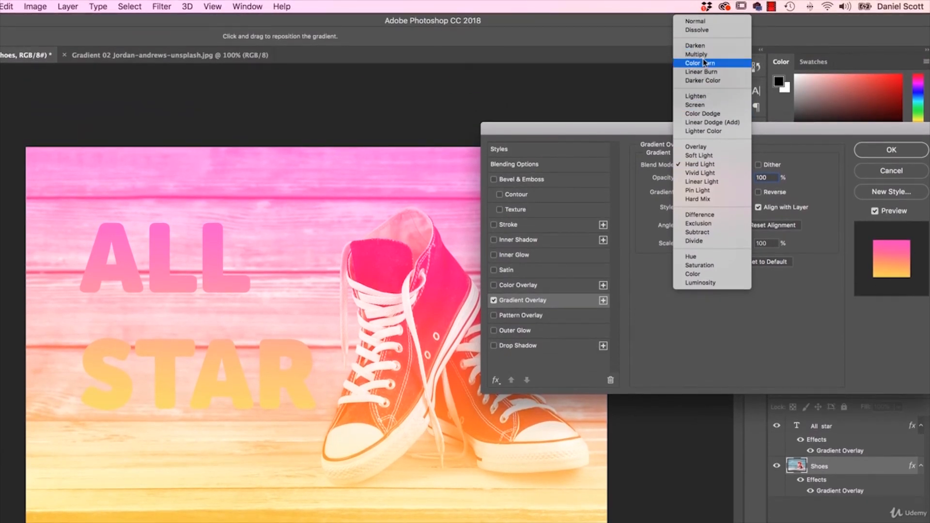
{"action": "left_click", "coordinate": [717, 98]}
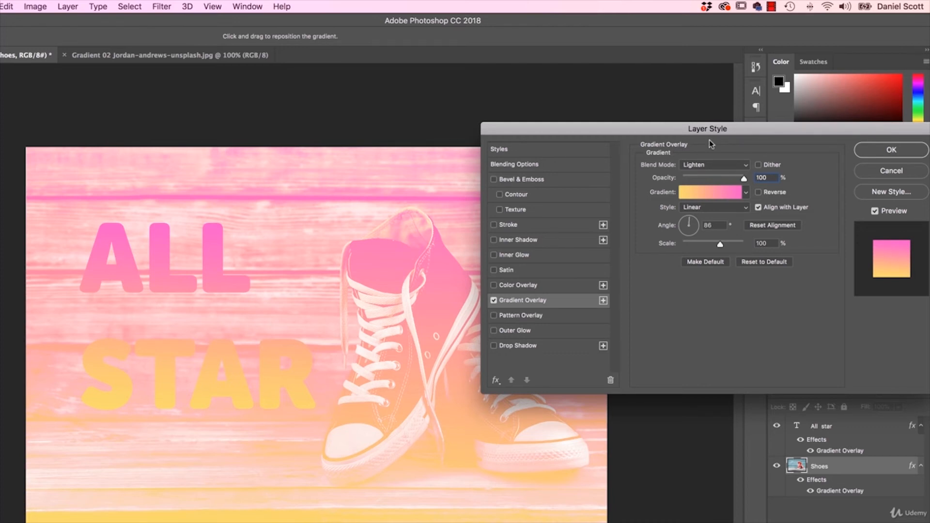
{"action": "left_click", "coordinate": [891, 150]}
{"action": "left_click", "coordinate": [836, 428]}
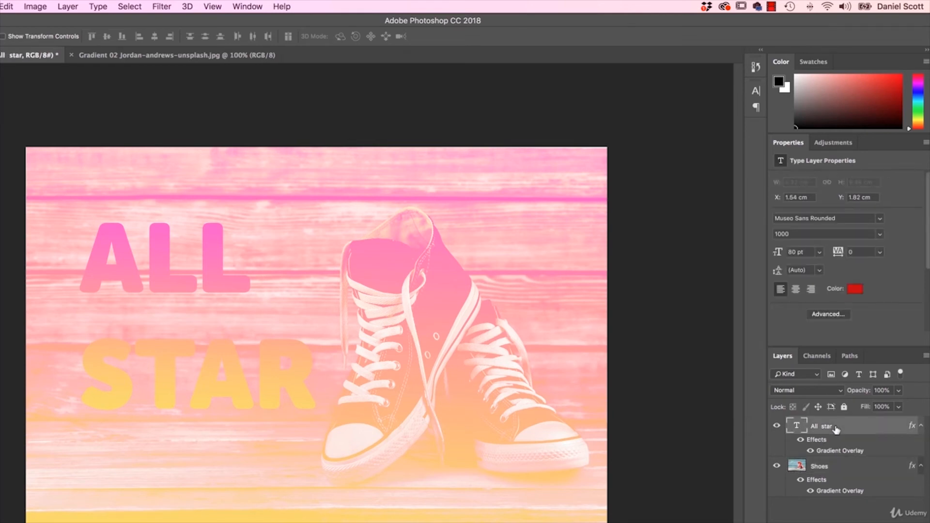
{"action": "left_click", "coordinate": [830, 466]}
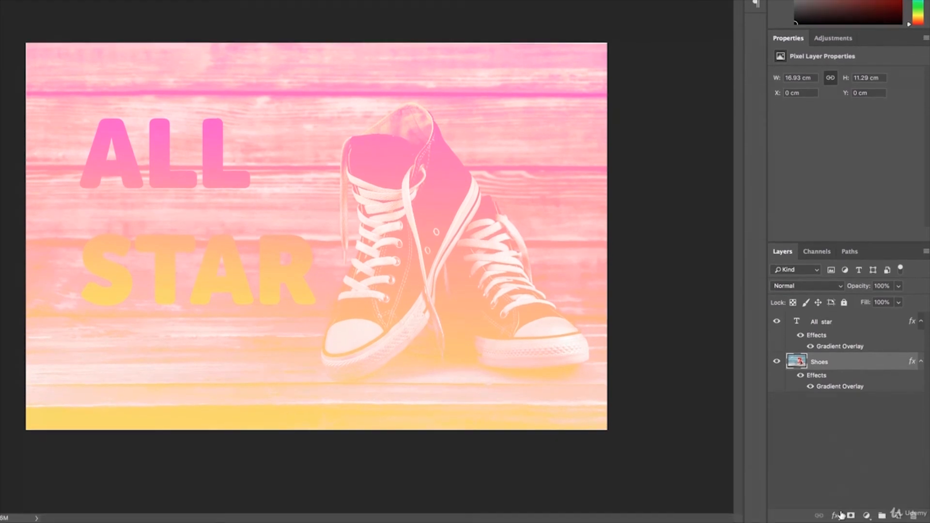
{"action": "left_click", "coordinate": [834, 515]}
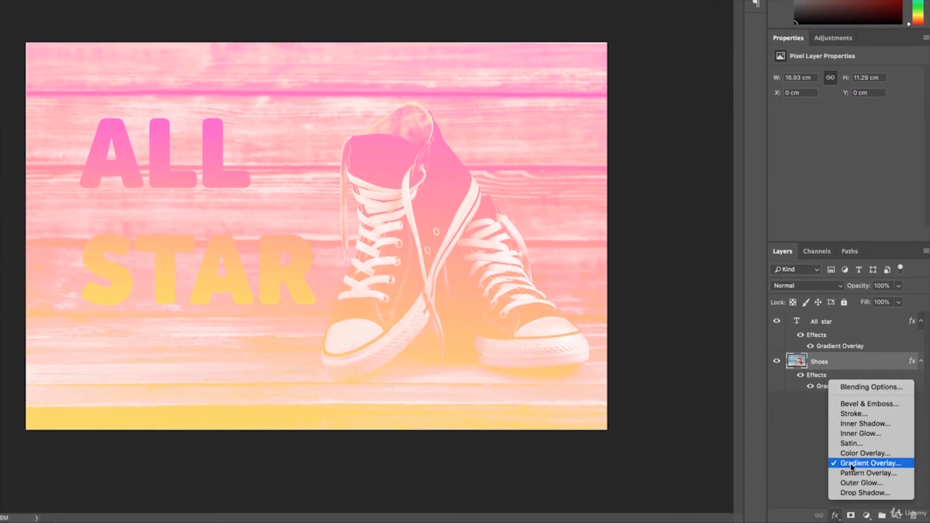
{"action": "left_click", "coordinate": [801, 443]}
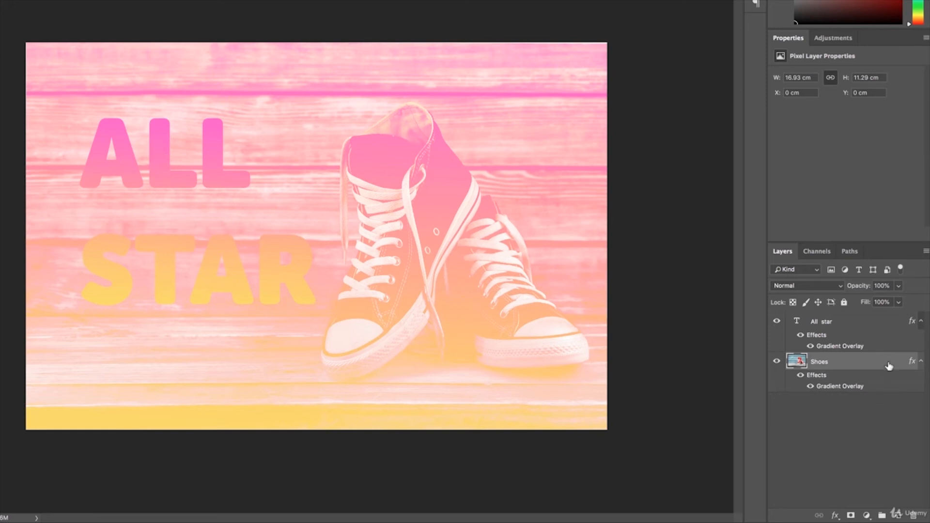
Toggle the visibility of the All star text layer, its effects and its gradient overlay off and on to compare
{"action": "left_click", "coordinate": [849, 324]}
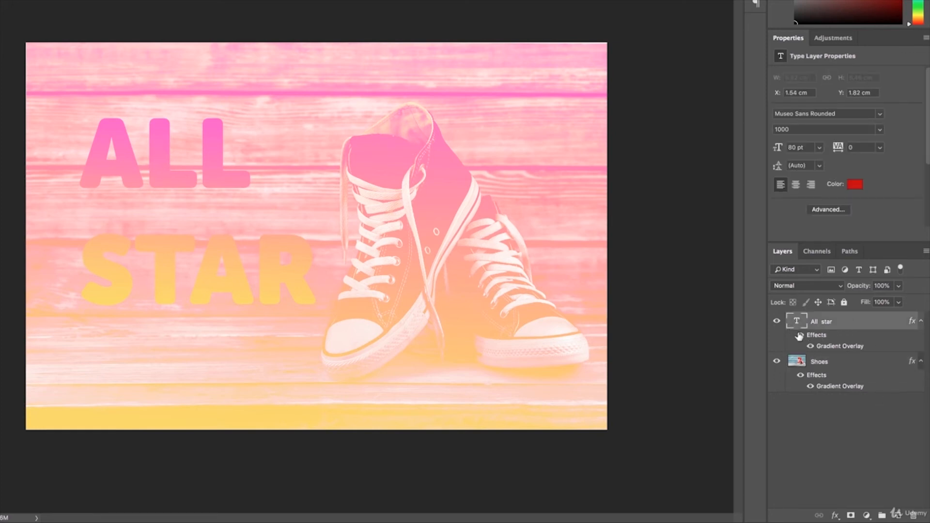
{"action": "left_click", "coordinate": [776, 321]}
{"action": "left_click", "coordinate": [776, 322]}
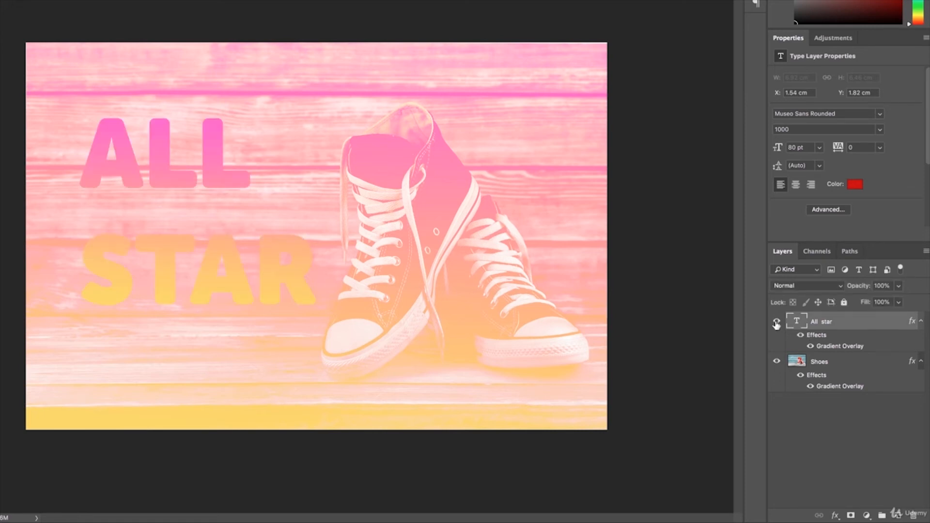
{"action": "left_click", "coordinate": [801, 336]}
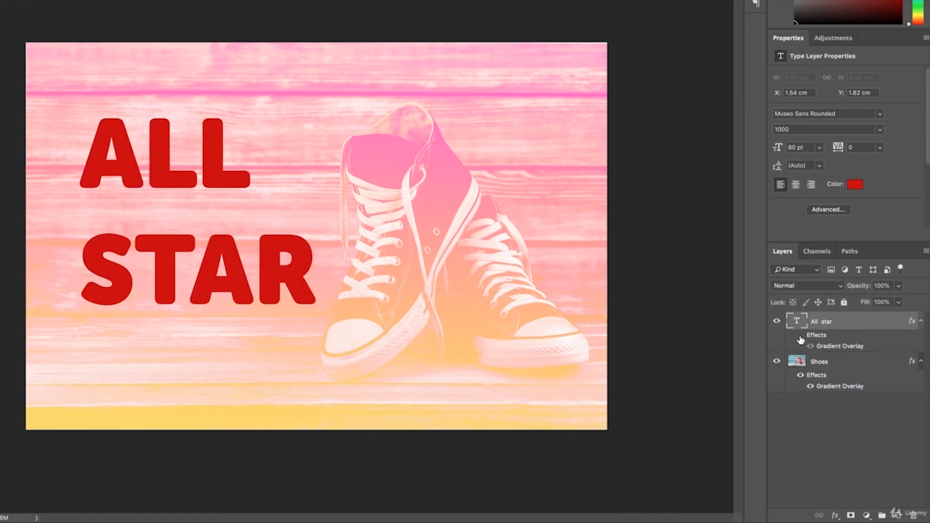
{"action": "left_click", "coordinate": [801, 337]}
{"action": "left_click", "coordinate": [810, 346]}
{"action": "left_click", "coordinate": [810, 346]}
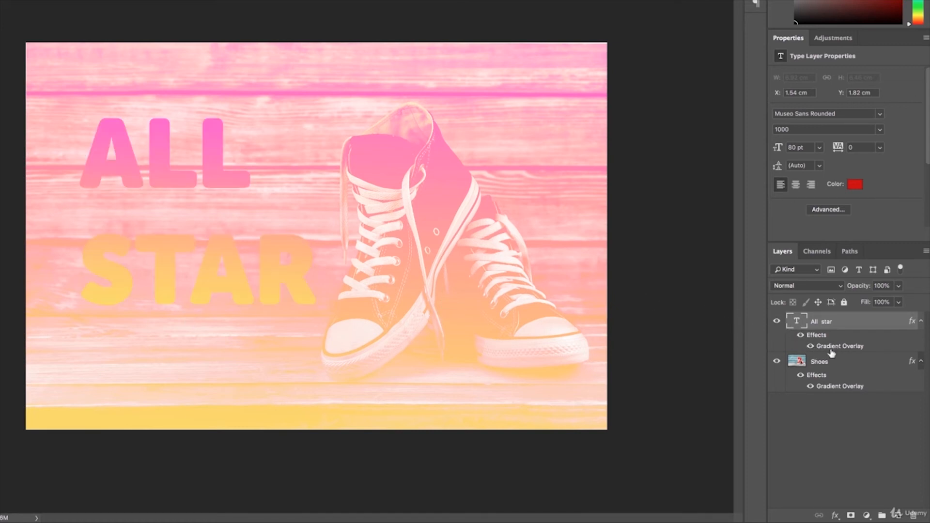
{"action": "left_click", "coordinate": [811, 346]}
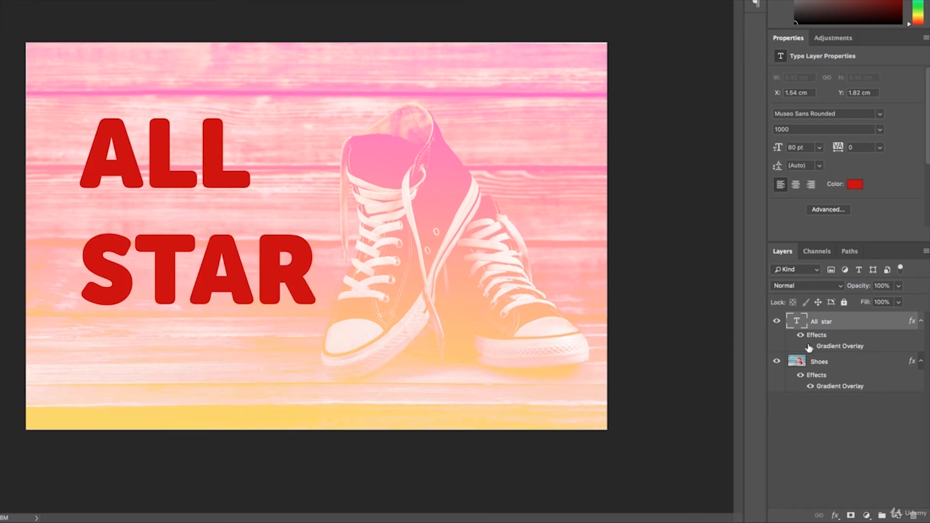
{"action": "left_click", "coordinate": [809, 346]}
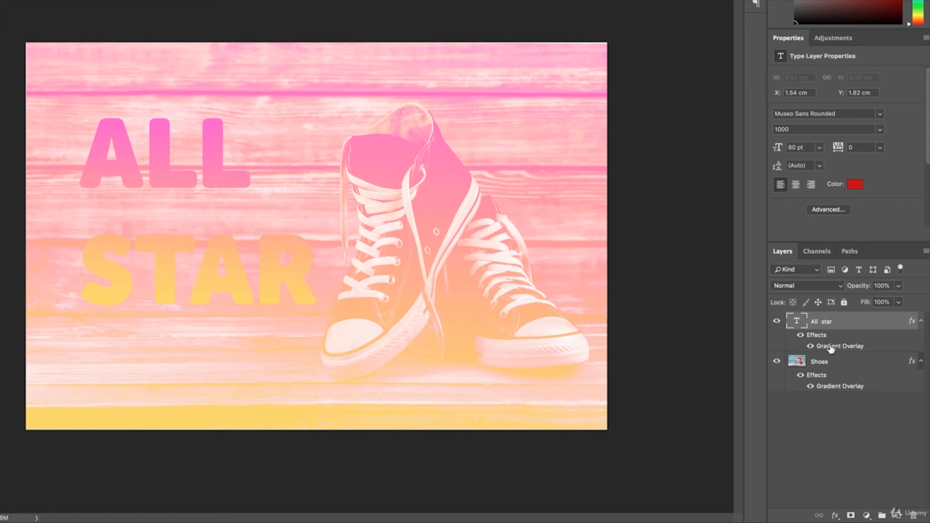
Reopen the All star layer's gradient overlay settings and try adding a Pattern Overlay, switching it back off
{"action": "double_click", "coordinate": [831, 347]}
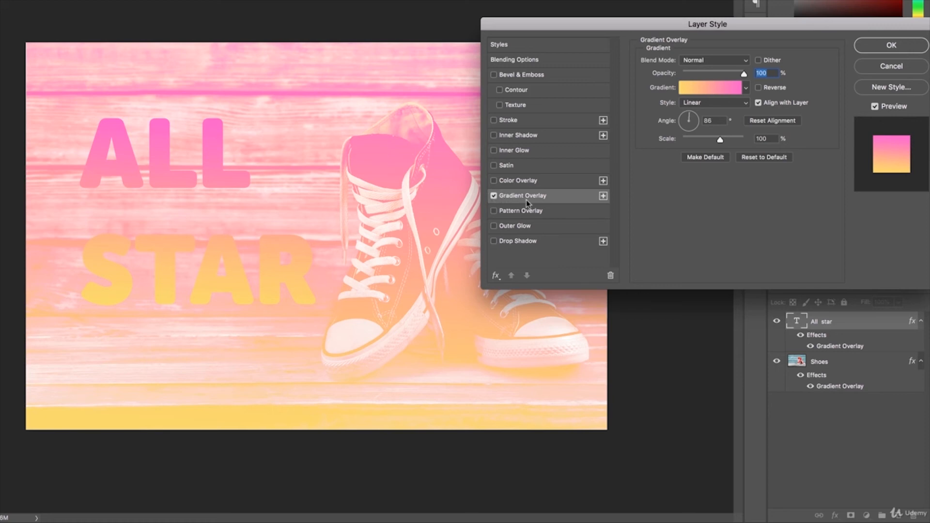
{"action": "left_click", "coordinate": [573, 215]}
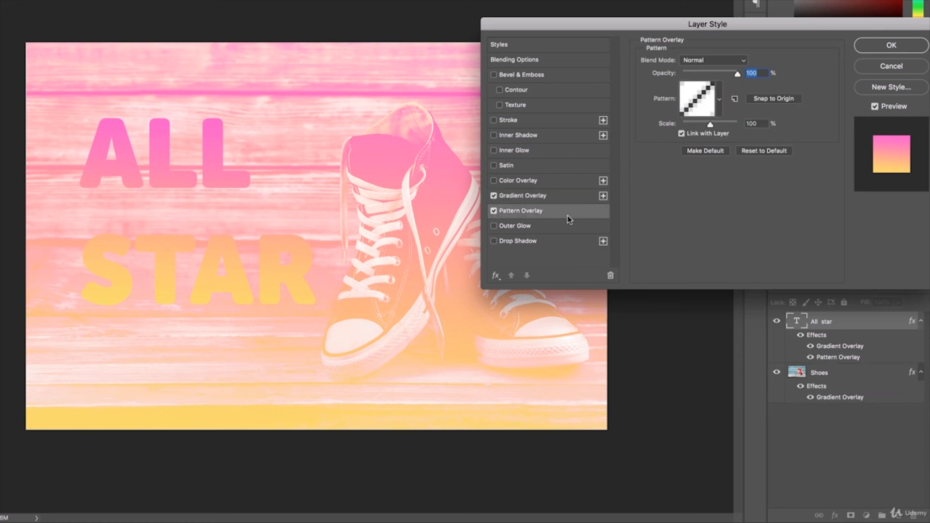
{"action": "left_click", "coordinate": [493, 211]}
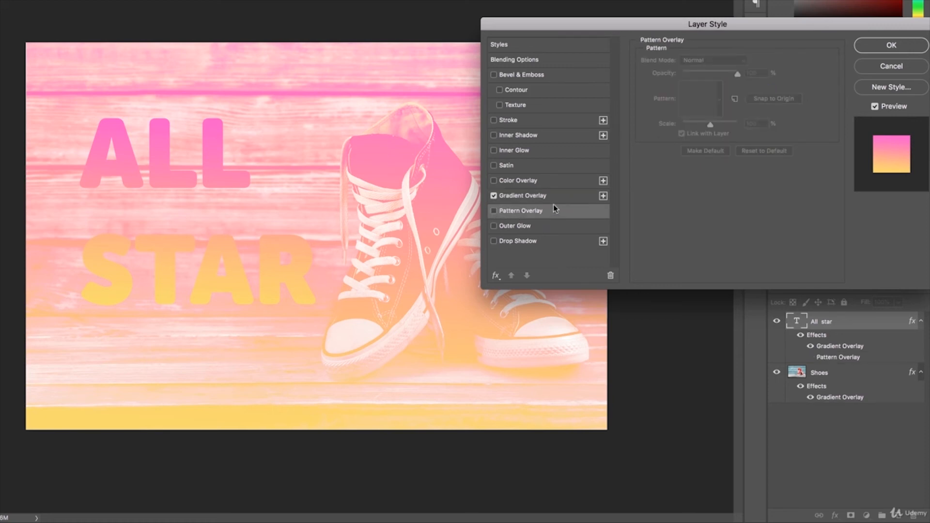
{"action": "left_click", "coordinate": [561, 199]}
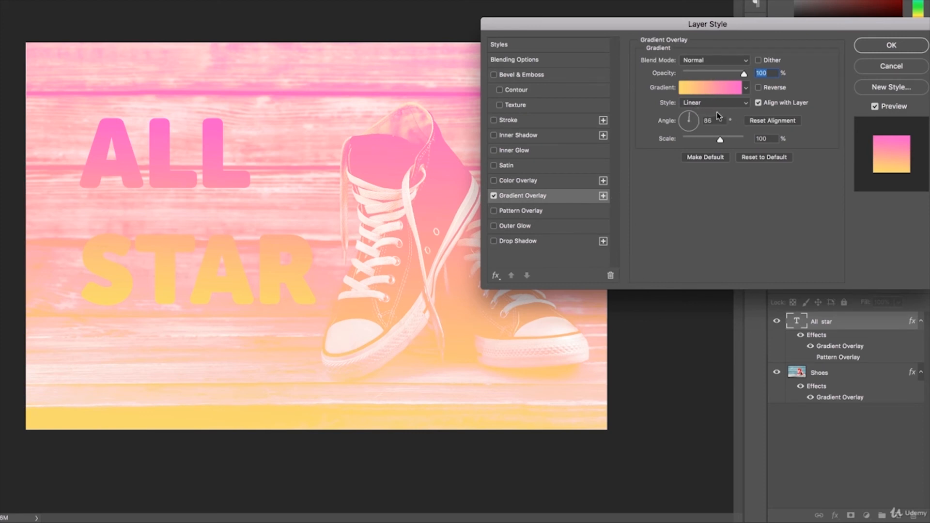
Try reversing the All star text's gradient and the Color Burn blend mode, and restore the Normal blend mode
{"action": "left_click", "coordinate": [757, 88]}
{"action": "left_click", "coordinate": [757, 88]}
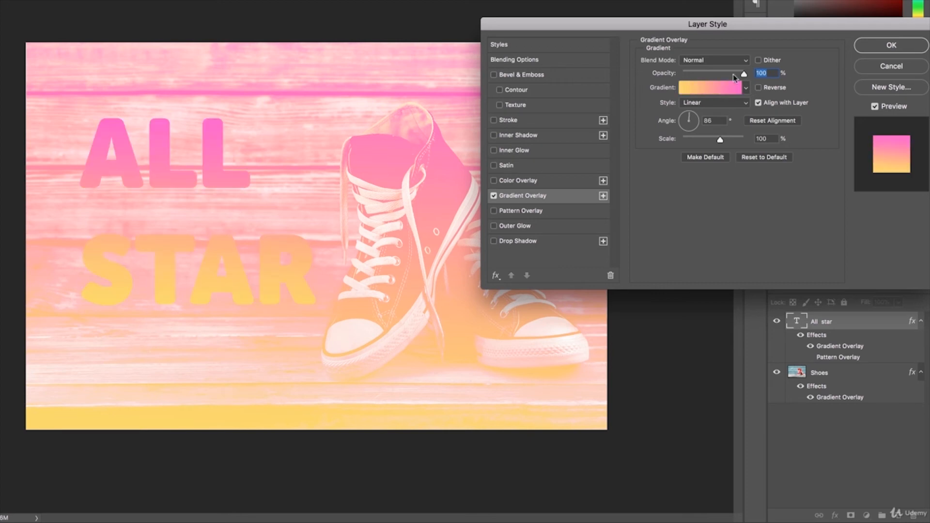
{"action": "left_click", "coordinate": [703, 61]}
{"action": "left_click", "coordinate": [707, 104]}
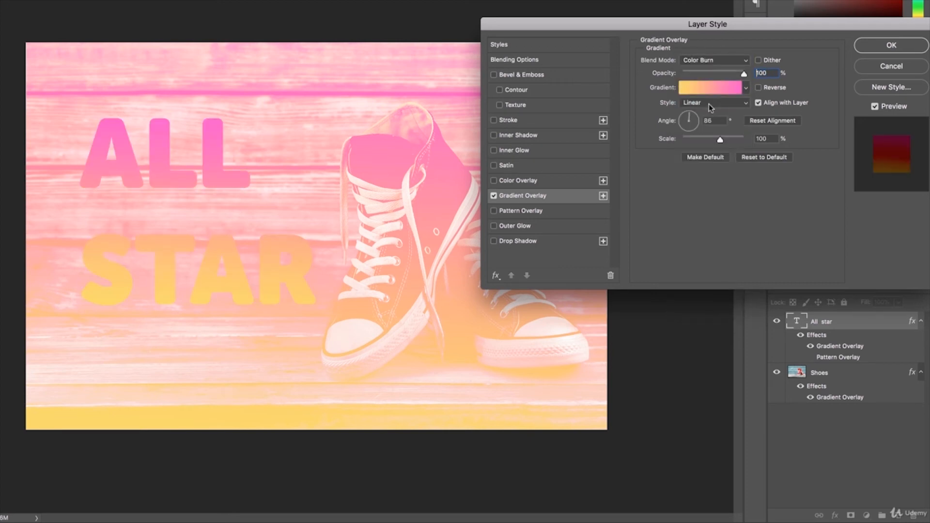
{"action": "left_click", "coordinate": [713, 62]}
{"action": "left_click", "coordinate": [710, 23]}
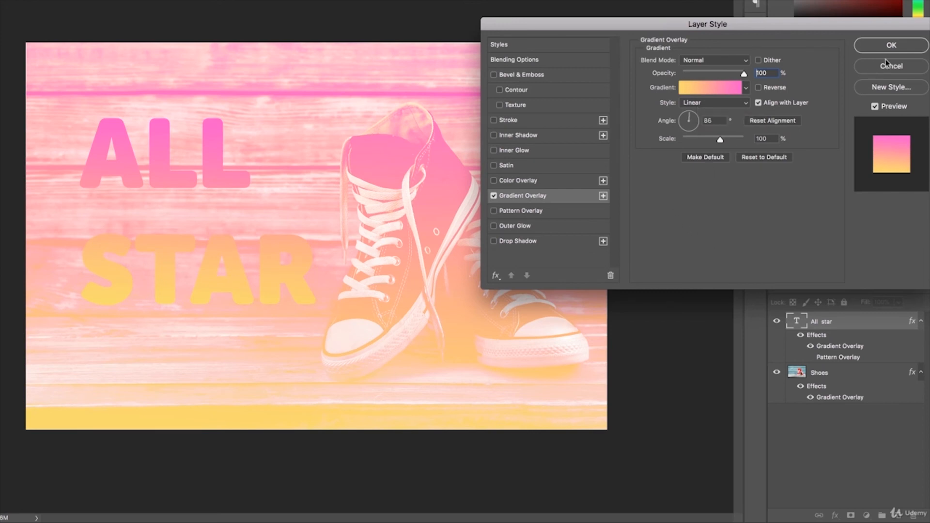
{"action": "left_click", "coordinate": [907, 48]}
Hide the effects on the All star text layer and set the text color to white
{"action": "left_click", "coordinate": [800, 335]}
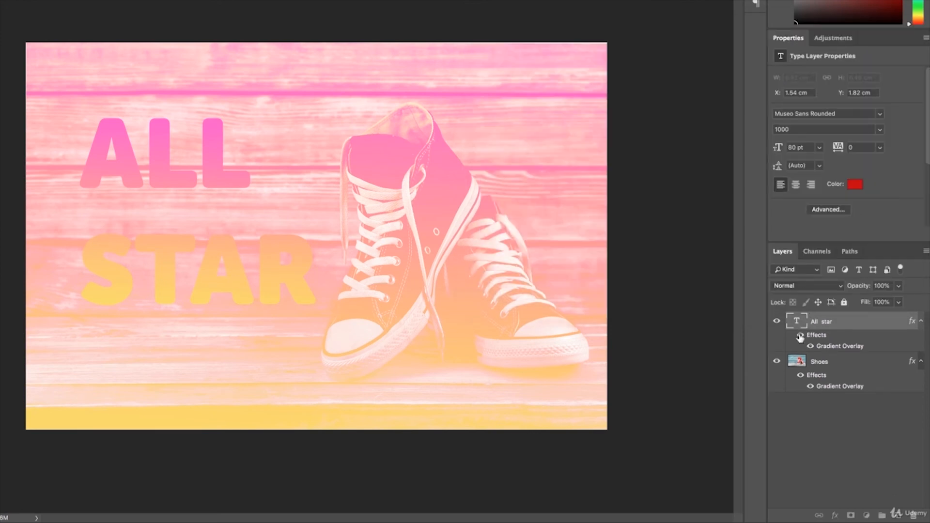
{"action": "left_click", "coordinate": [854, 184]}
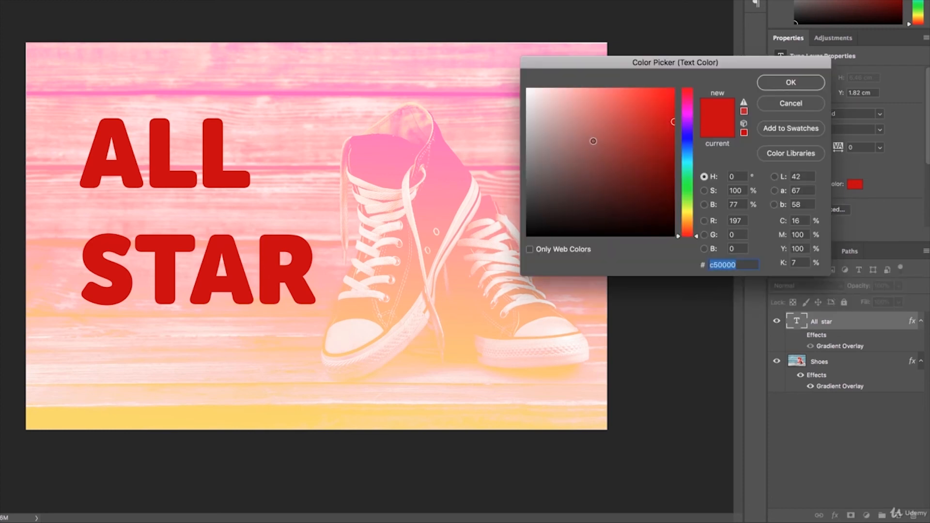
{"action": "left_click", "coordinate": [527, 89]}
{"action": "left_click", "coordinate": [787, 83]}
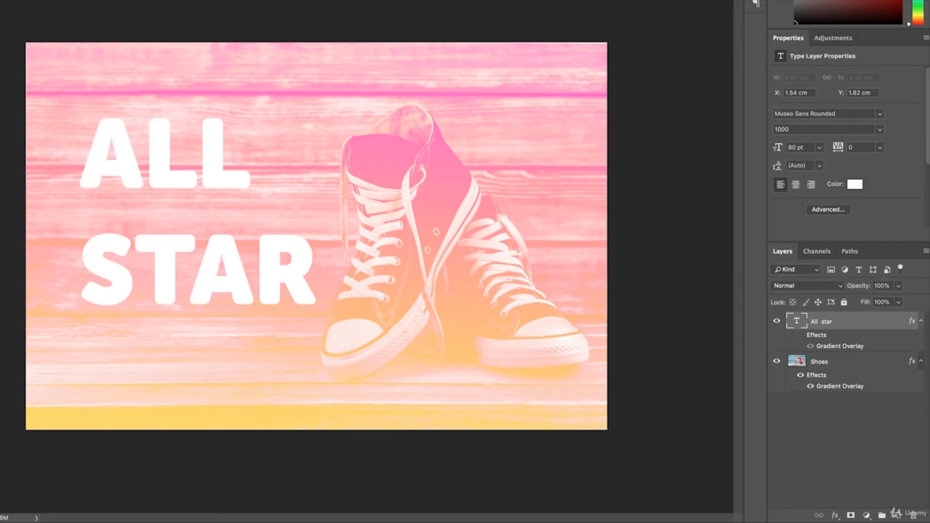
Try light blue tints for the All star text color and return it to white
{"action": "left_click", "coordinate": [855, 186]}
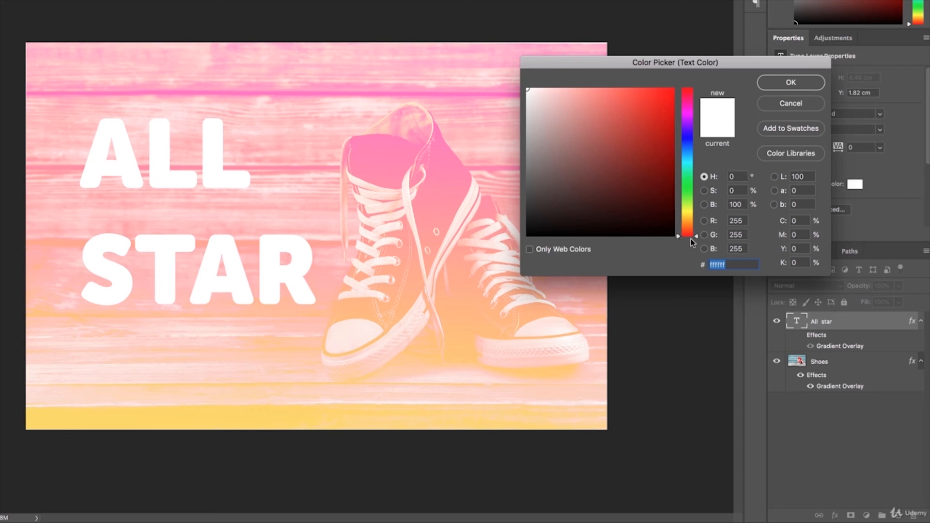
{"action": "left_click_drag", "start_coordinate": [696, 238], "coordinate": [678, 155]}
{"action": "left_click", "coordinate": [581, 115]}
{"action": "mouse_move", "coordinate": [582, 116]}
{"action": "left_mouse_down"}
{"action": "mouse_move", "coordinate": [504, 77]}
{"action": "mouse_move", "coordinate": [468, 265]}
{"action": "mouse_move", "coordinate": [528, 237]}
{"action": "mouse_move", "coordinate": [581, 149]}
{"action": "mouse_move", "coordinate": [530, 93]}
{"action": "left_mouse_up"}
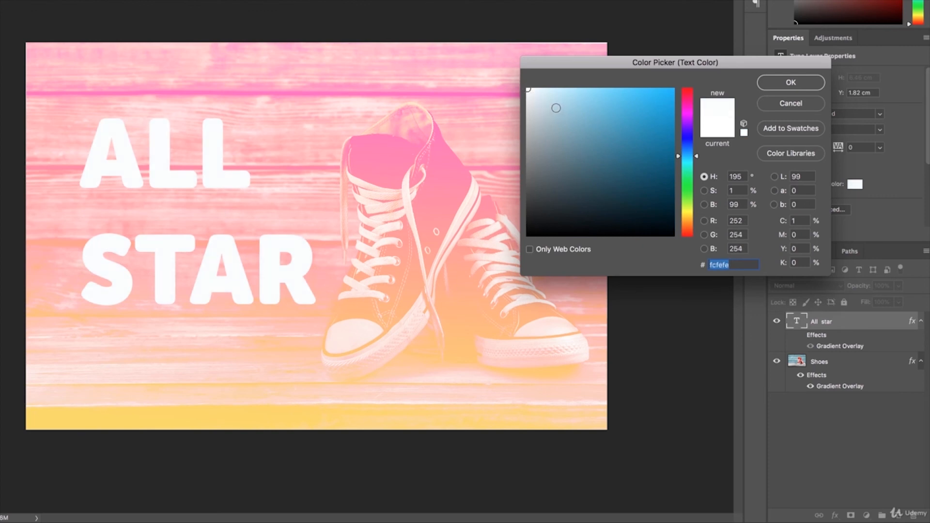
{"action": "left_click_drag", "start_coordinate": [573, 124], "coordinate": [517, 83]}
{"action": "left_click", "coordinate": [806, 85]}
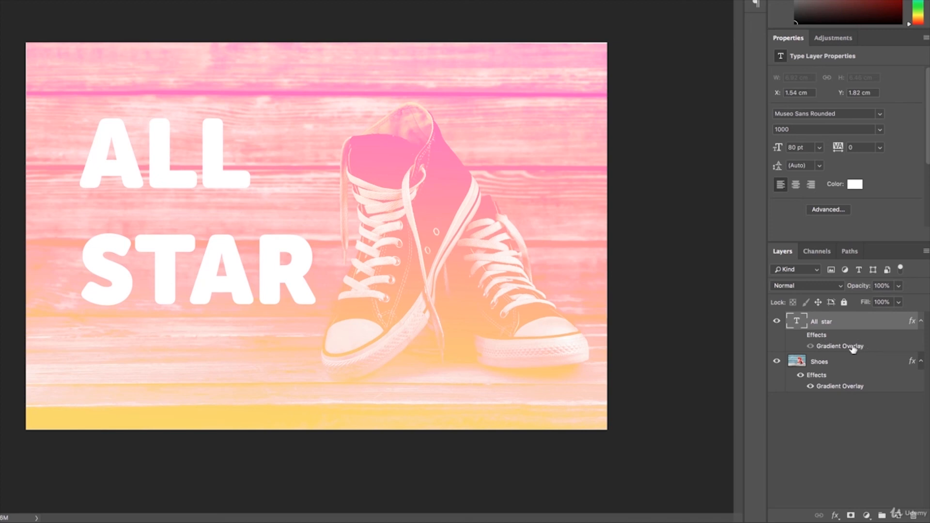
Delete the Gradient Overlay effect from the All star text layer and switch to the Gradient 02 image
{"action": "left_click_drag", "start_coordinate": [854, 347], "coordinate": [914, 518]}
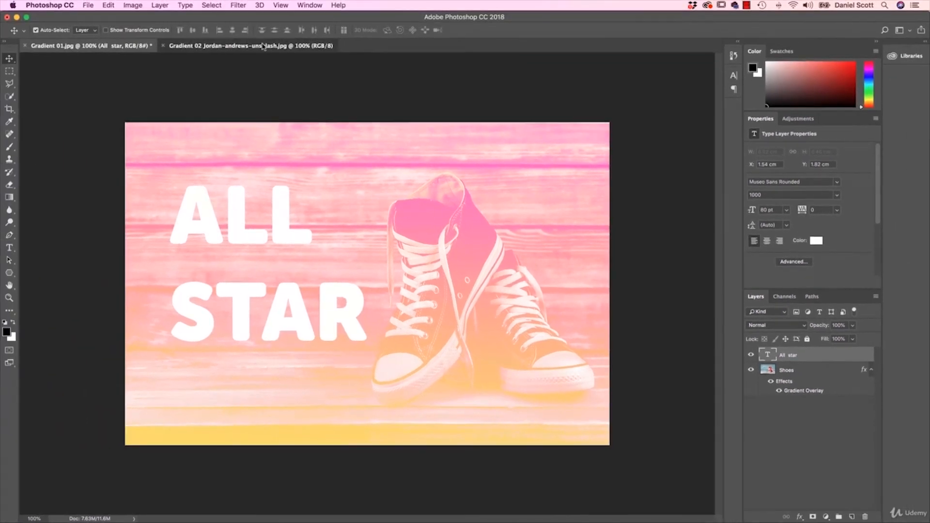
{"action": "left_click", "coordinate": [252, 46]}
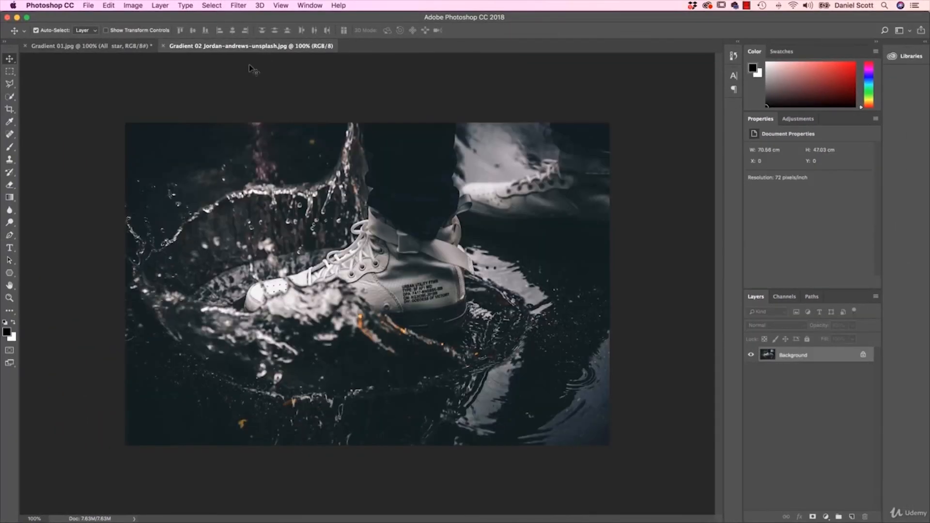